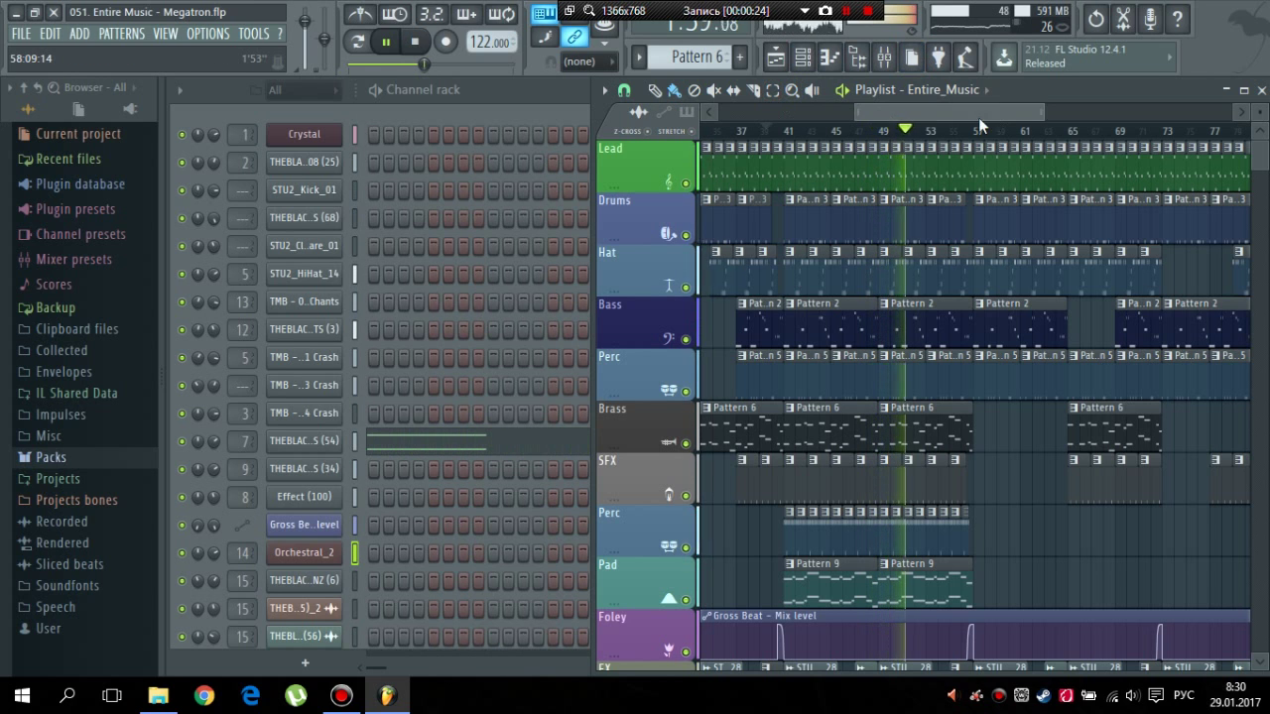
- Raise the system speaker volume to 20 while the song plays
drag(978, 117, 940, 115)
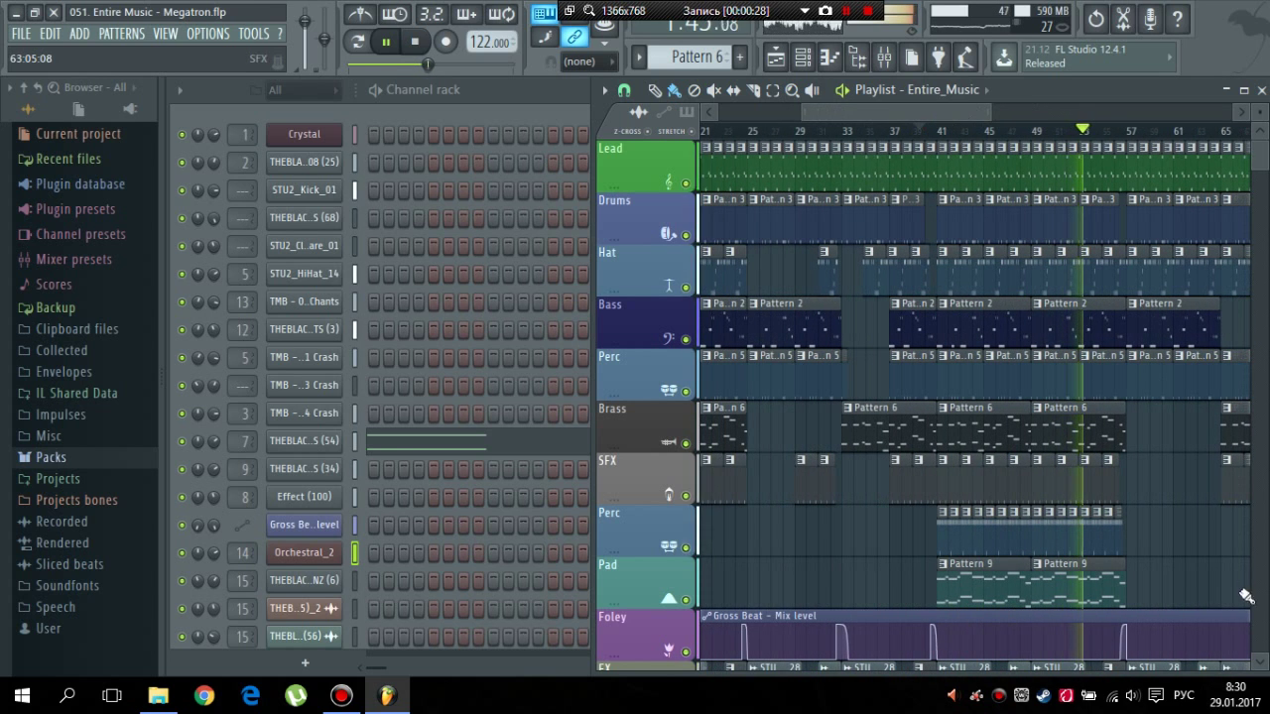
key(XF86AudioRaiseVolume)
key(XF86AudioRaiseVolume)
key(XF86AudioRaiseVolume)
key(XF86AudioRaiseVolume)
key(XF86AudioRaiseVolume)
key(XF86AudioRaiseVolume)
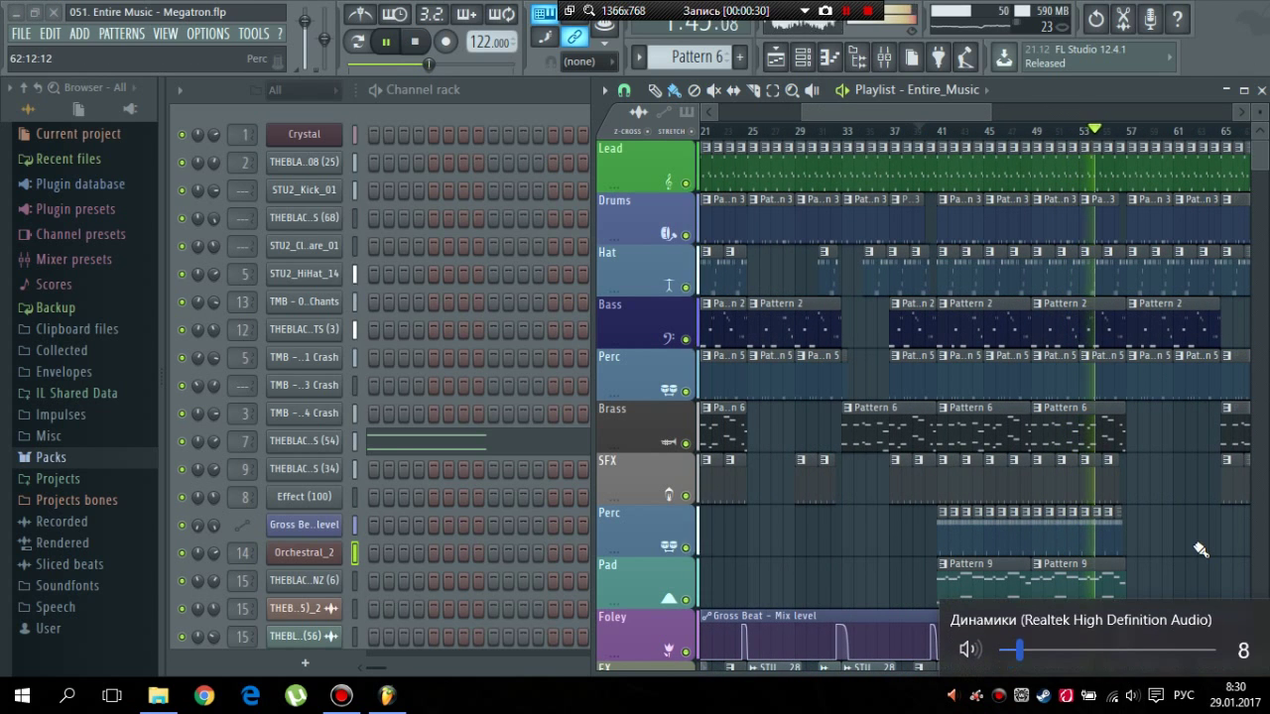
key(XF86AudioRaiseVolume)
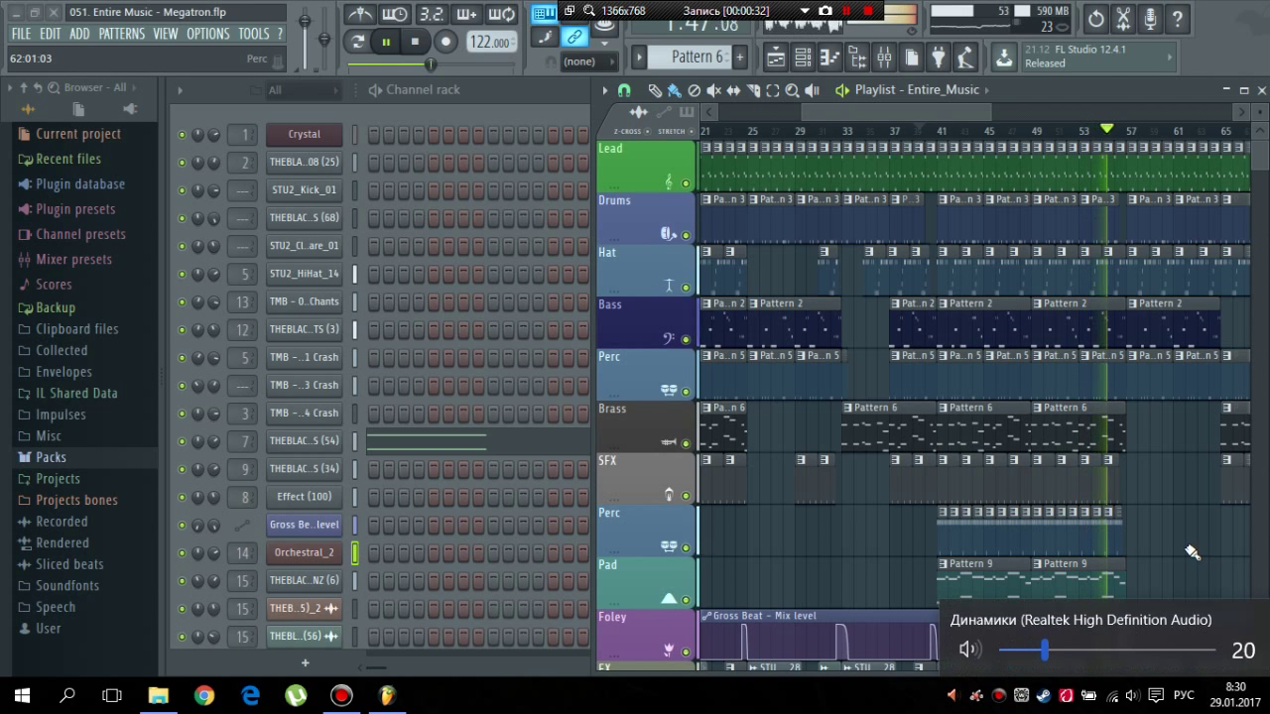
- Stop playback and look over all the playlist tracks from the beginning of the arrangement
drag(932, 114, 697, 115)
key(space)
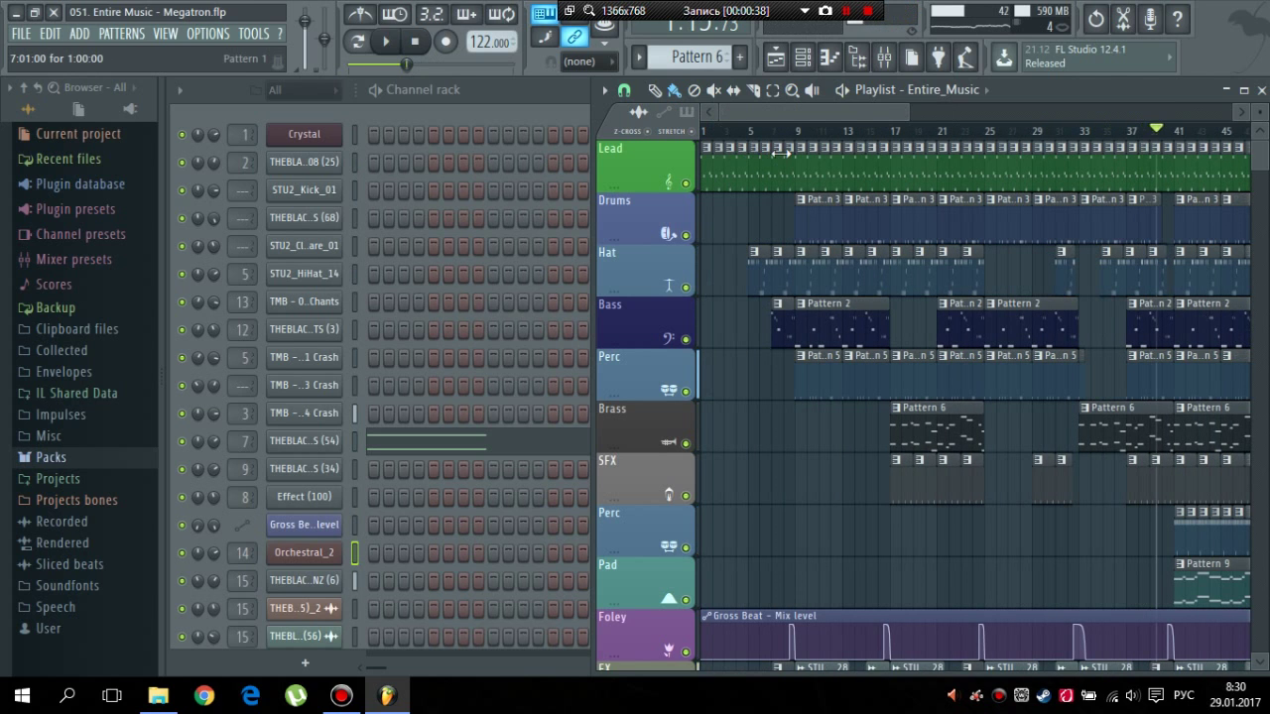
scroll(629, 248, down, 5)
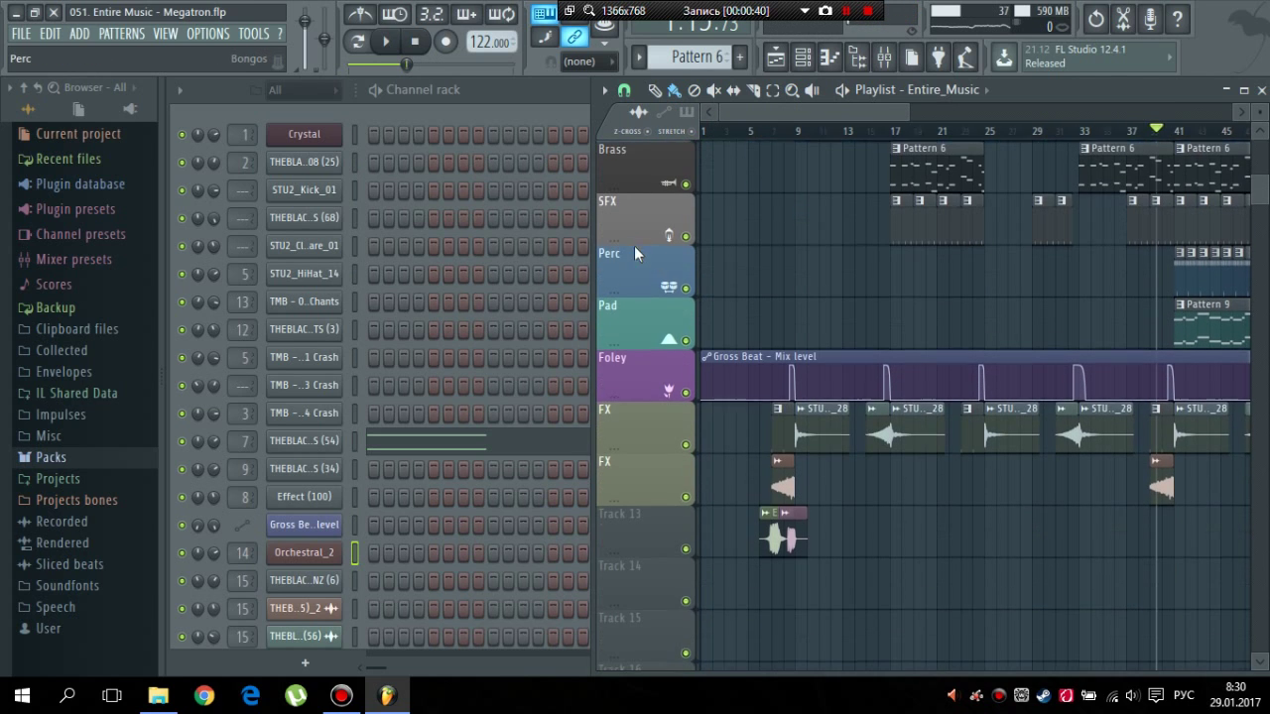
scroll(671, 377, up, 5)
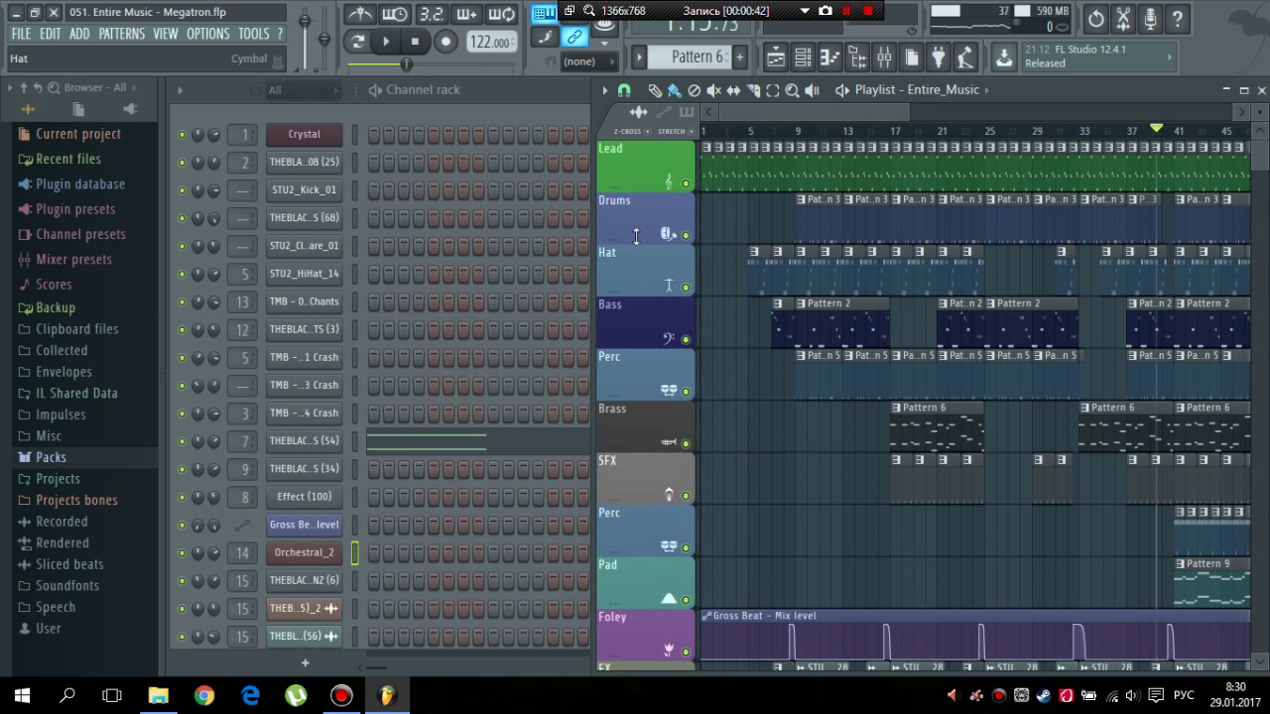
- Examine the notes of the Lead track's first Pattern 1 clip in the Crystal piano roll, and close it
double_click(714, 175)
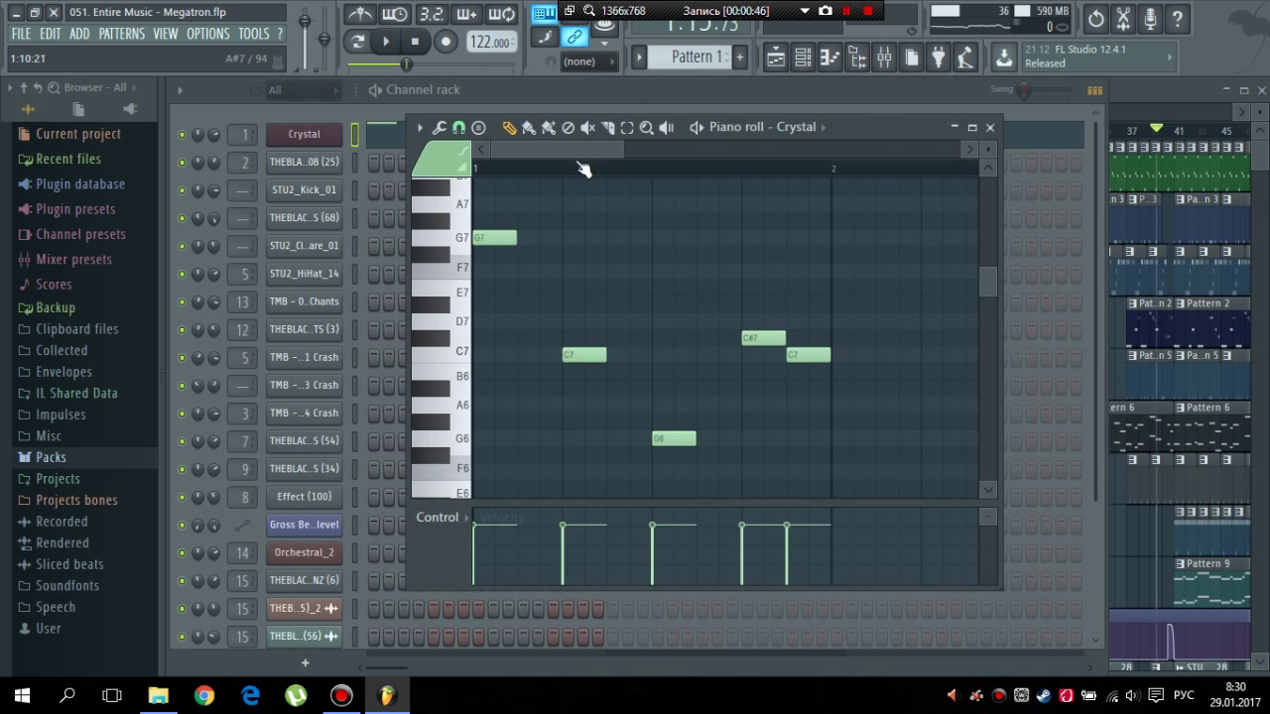
click(989, 128)
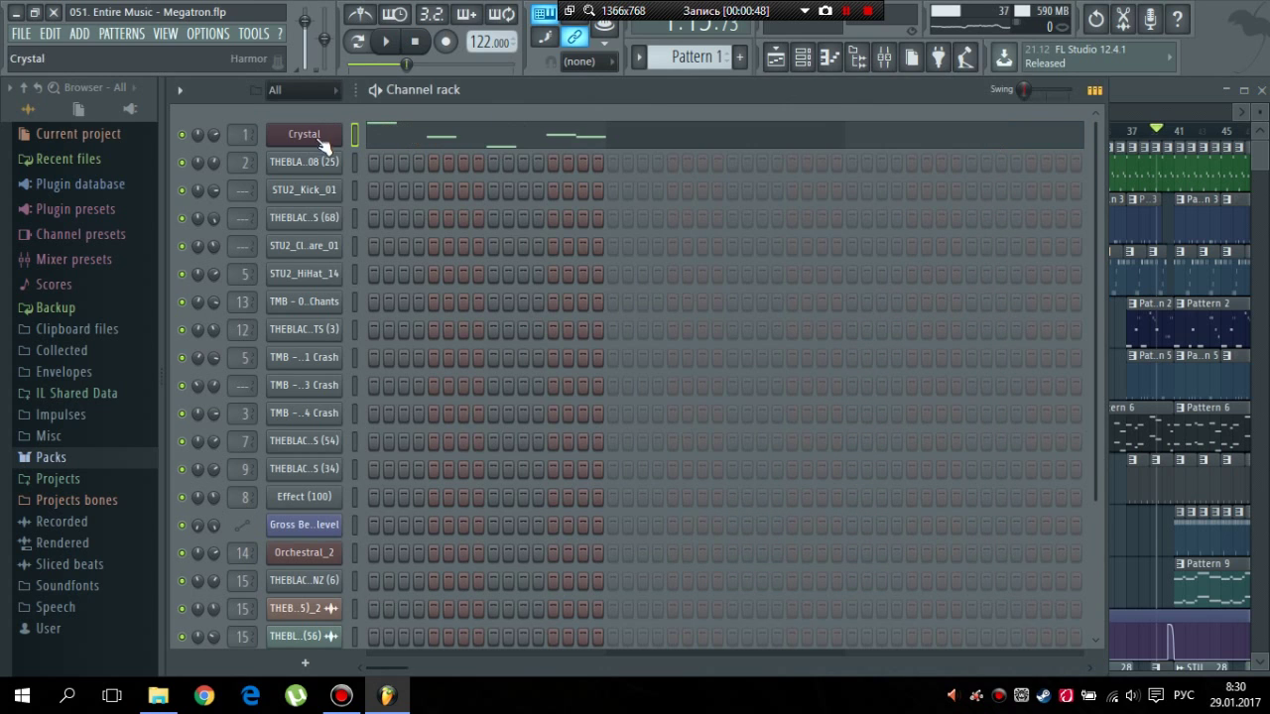
- Show the mixer with the Crystal insert selected and play Pattern 1 on its own
click(898, 55)
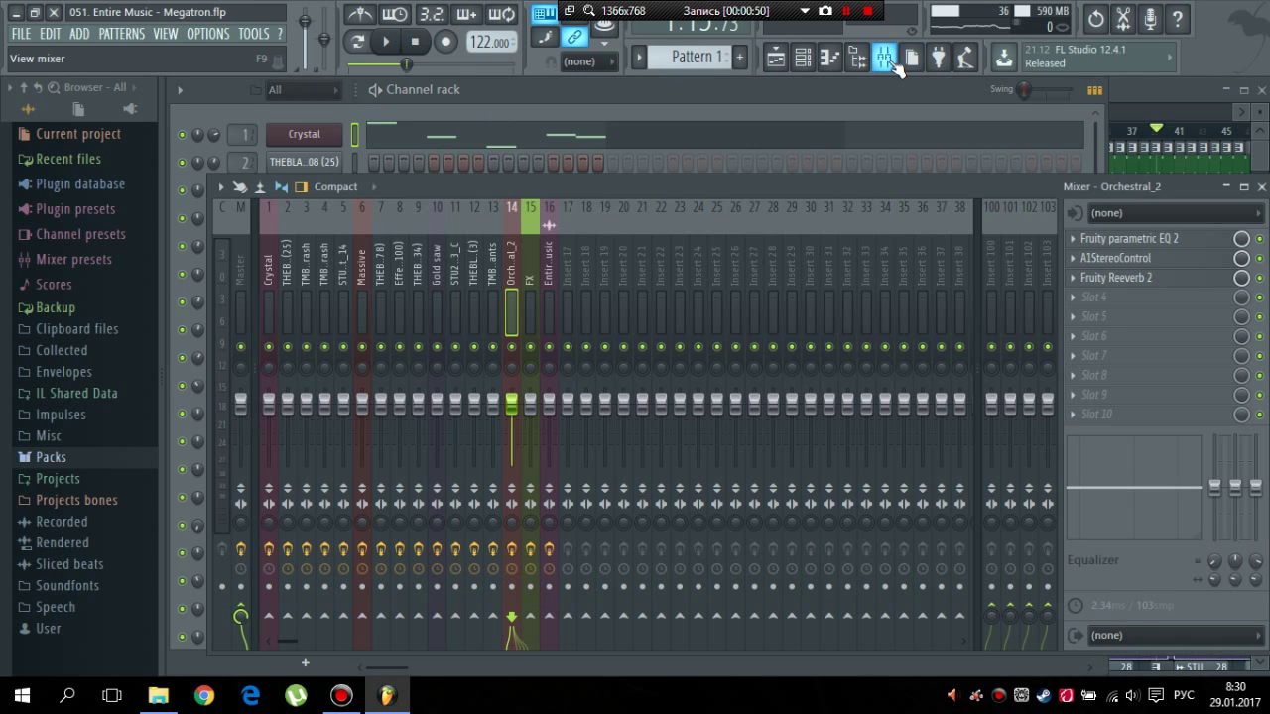
click(266, 265)
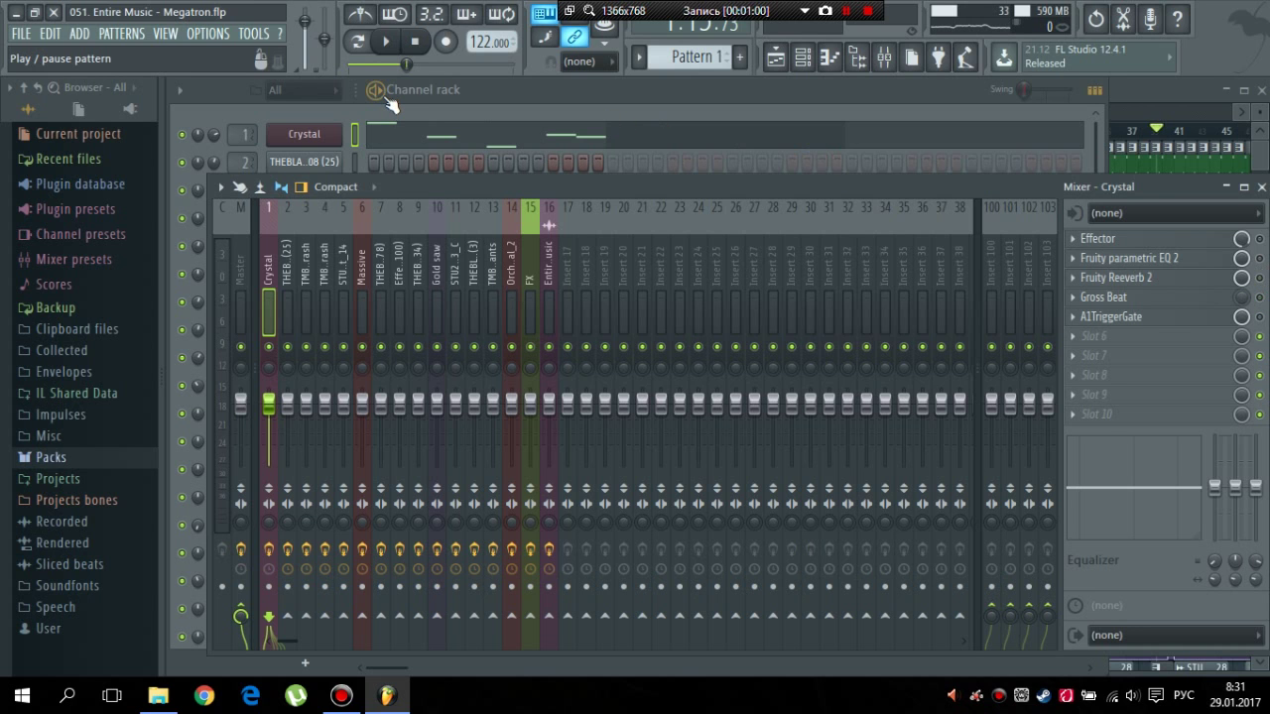
click(374, 91)
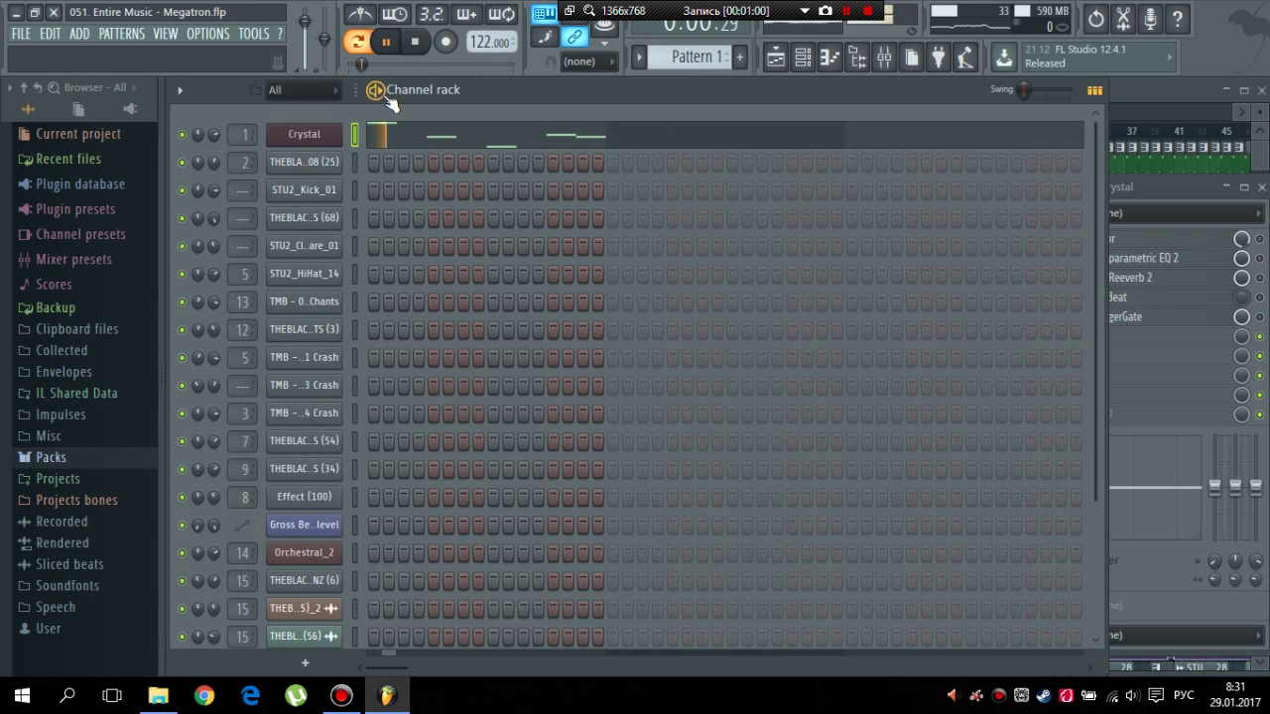
- Enable the Effector on the Crystal insert, inspect its Lo-Fi settings, and close its window with playback stopped
click(1194, 192)
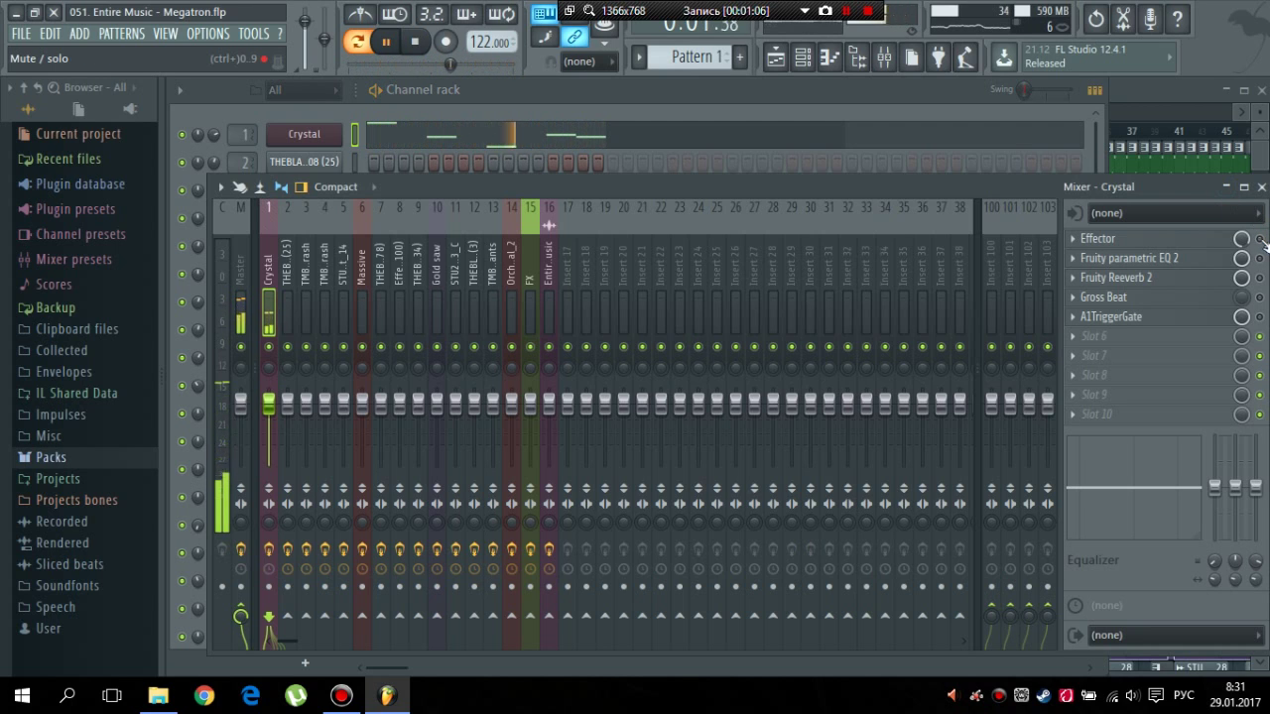
click(1199, 241)
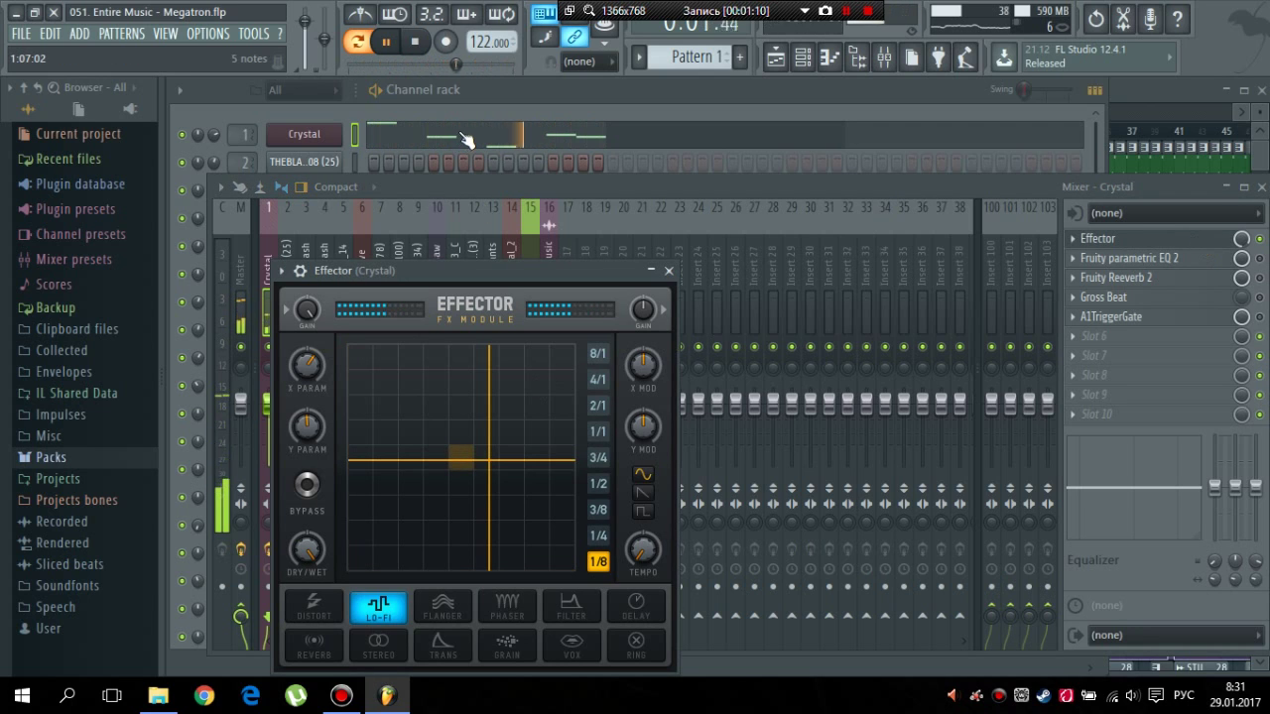
key(space)
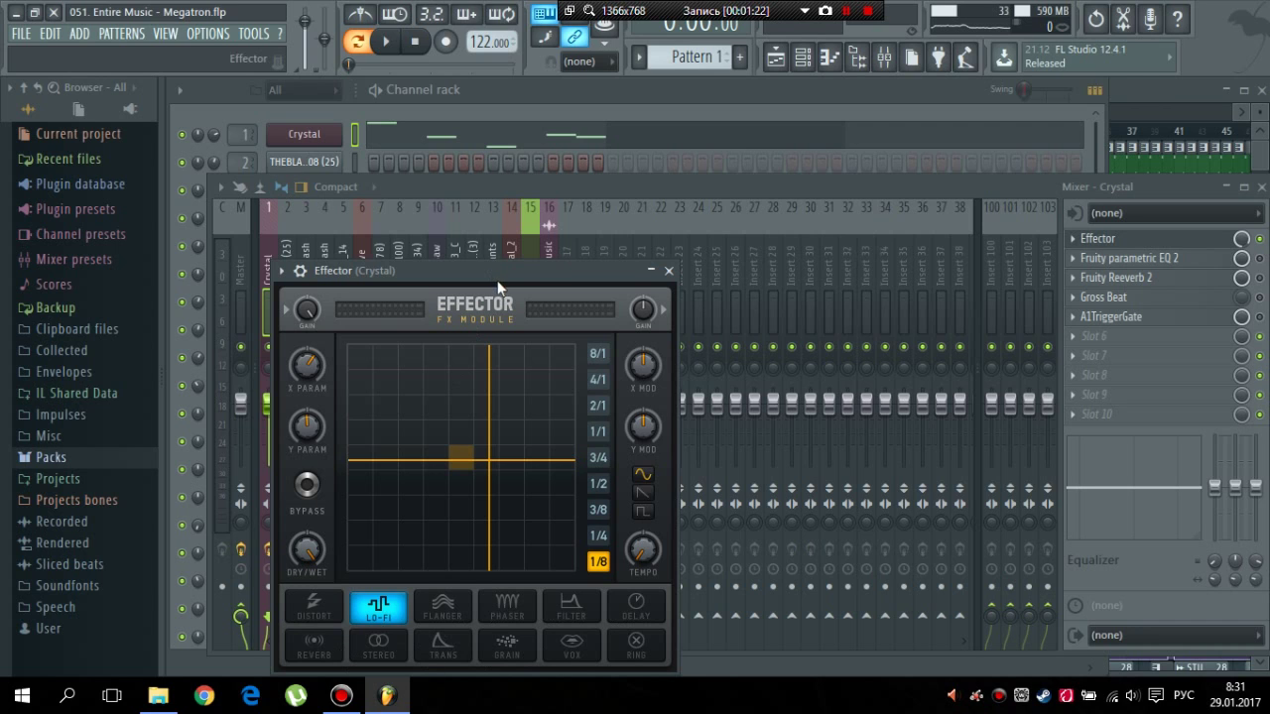
drag(498, 287, 534, 220)
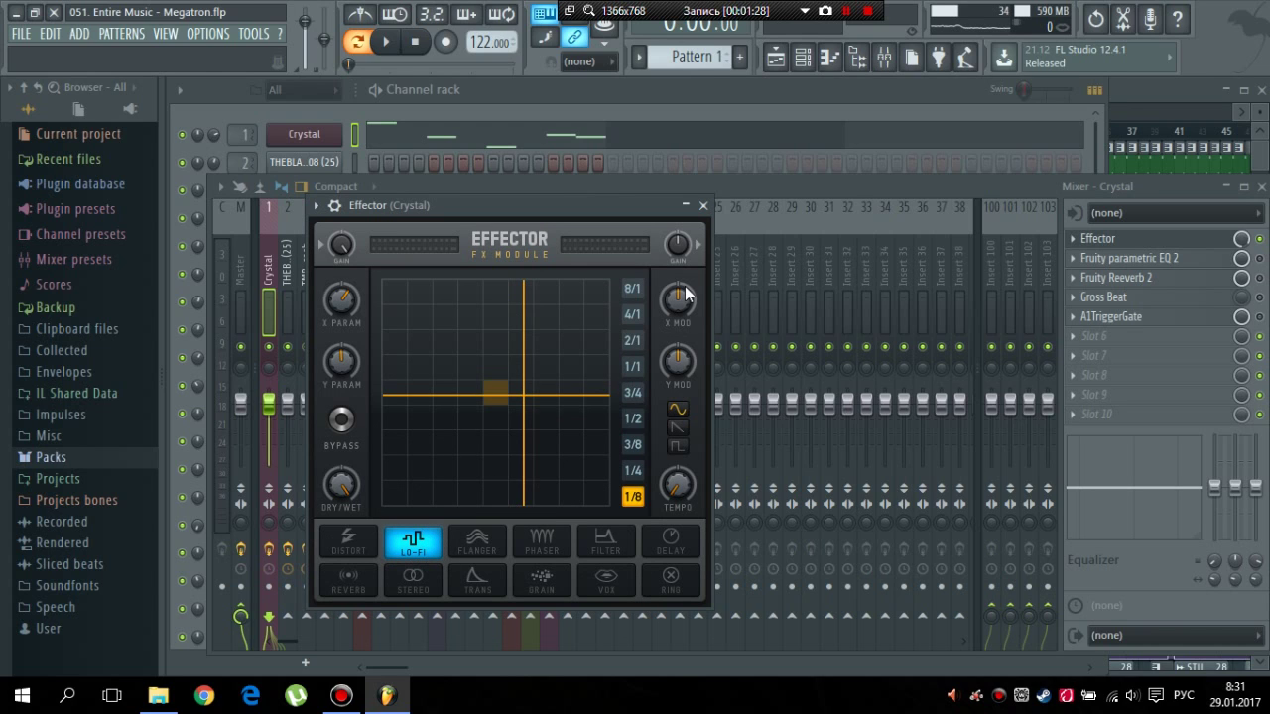
click(704, 206)
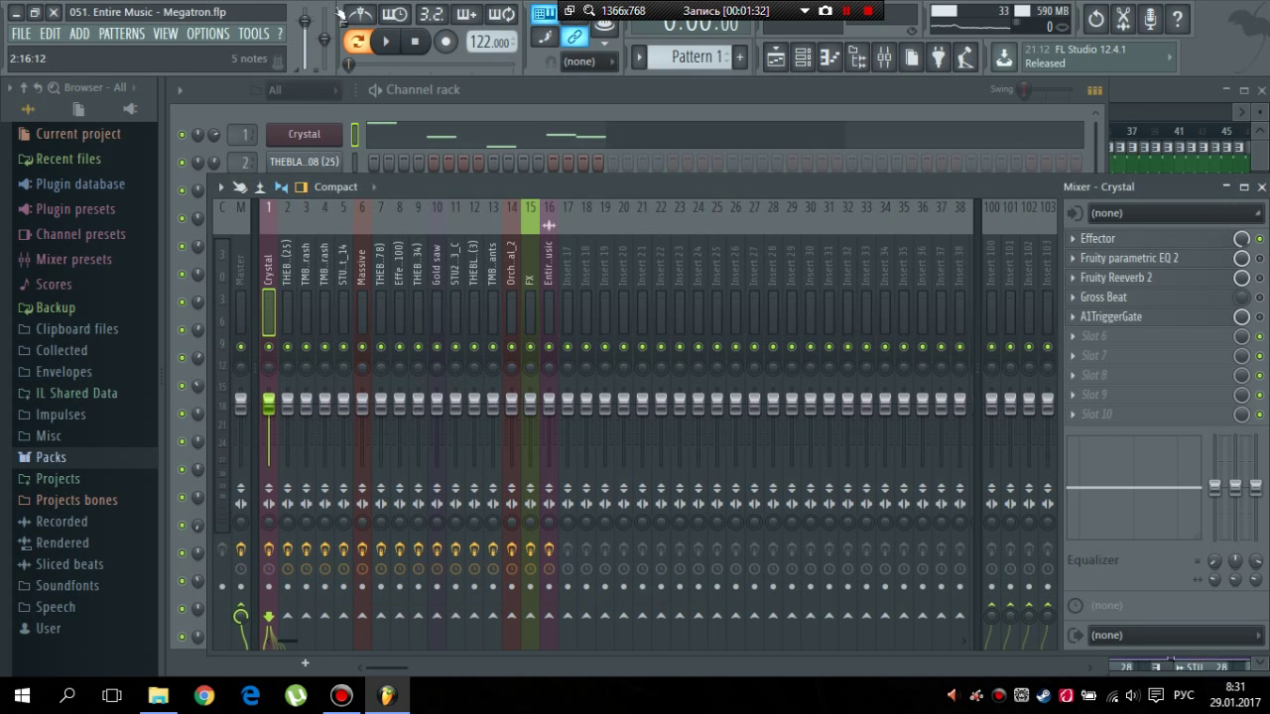
- Enable Fruity parametric EQ 2 and Fruity Reeverb 2 on the Crystal insert during pattern playback, checking the EQ curve
click(397, 87)
key(space)
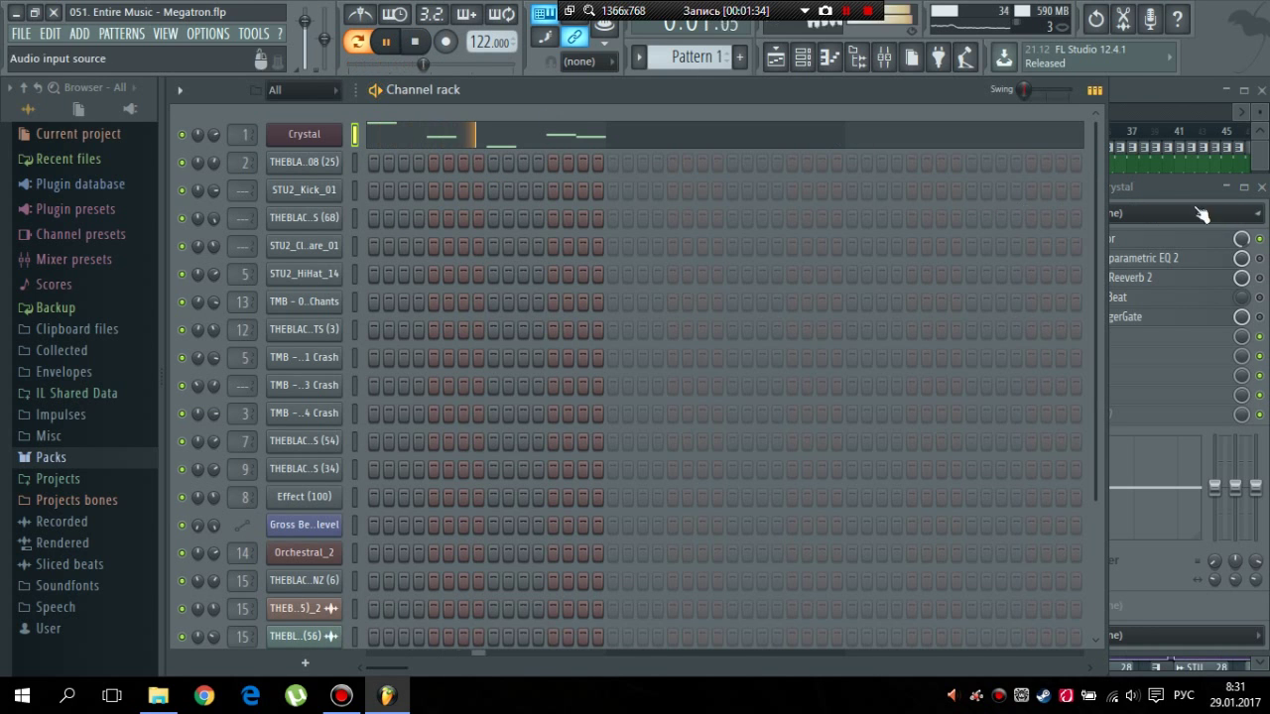
click(1153, 180)
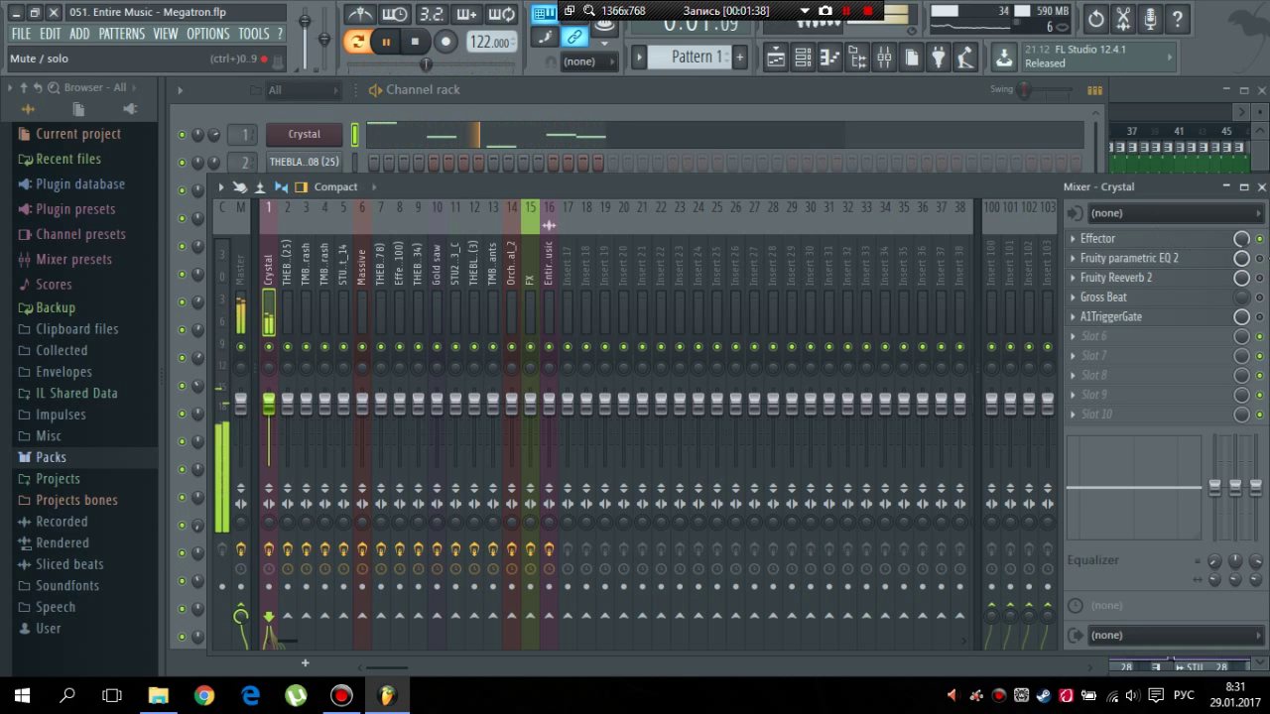
click(1131, 258)
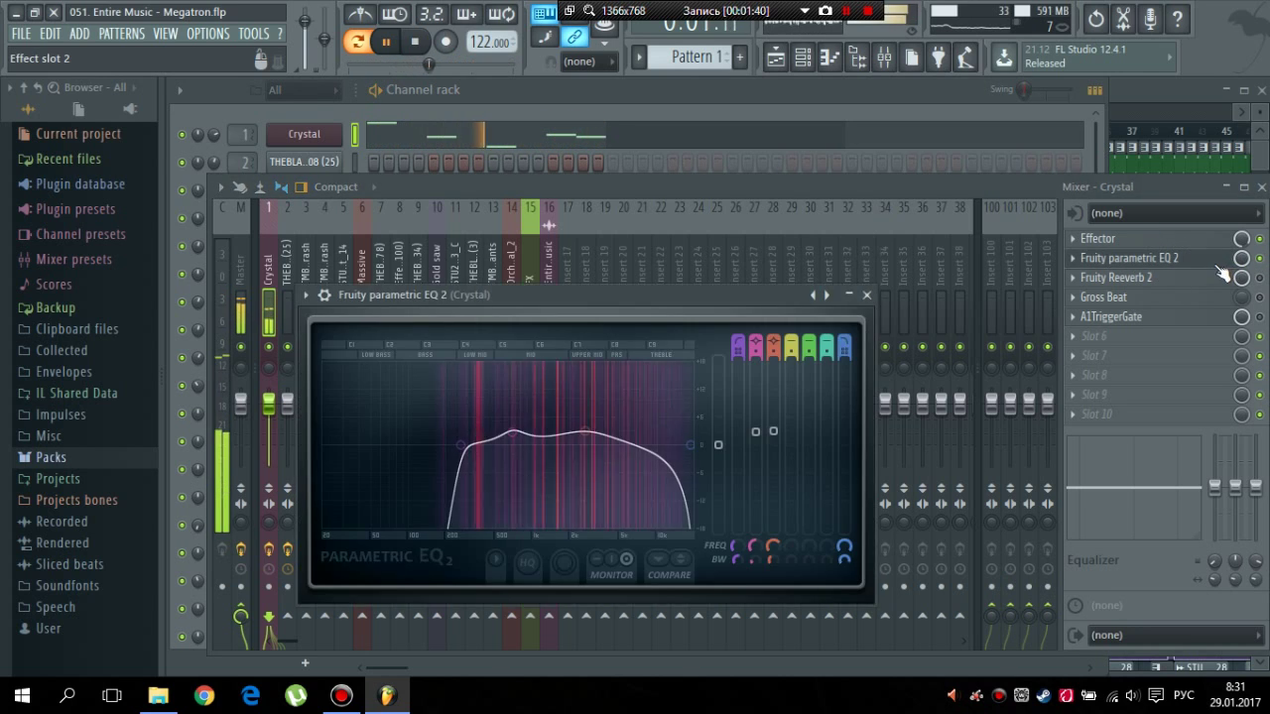
click(866, 295)
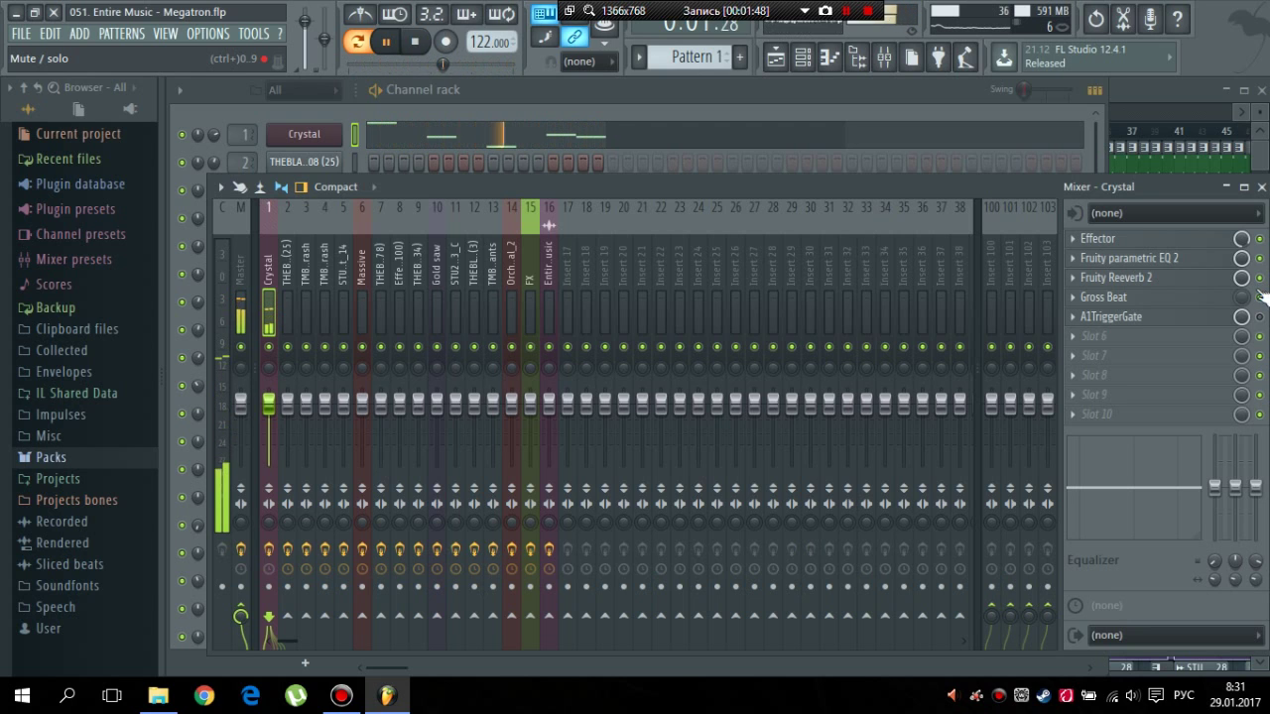
key(space)
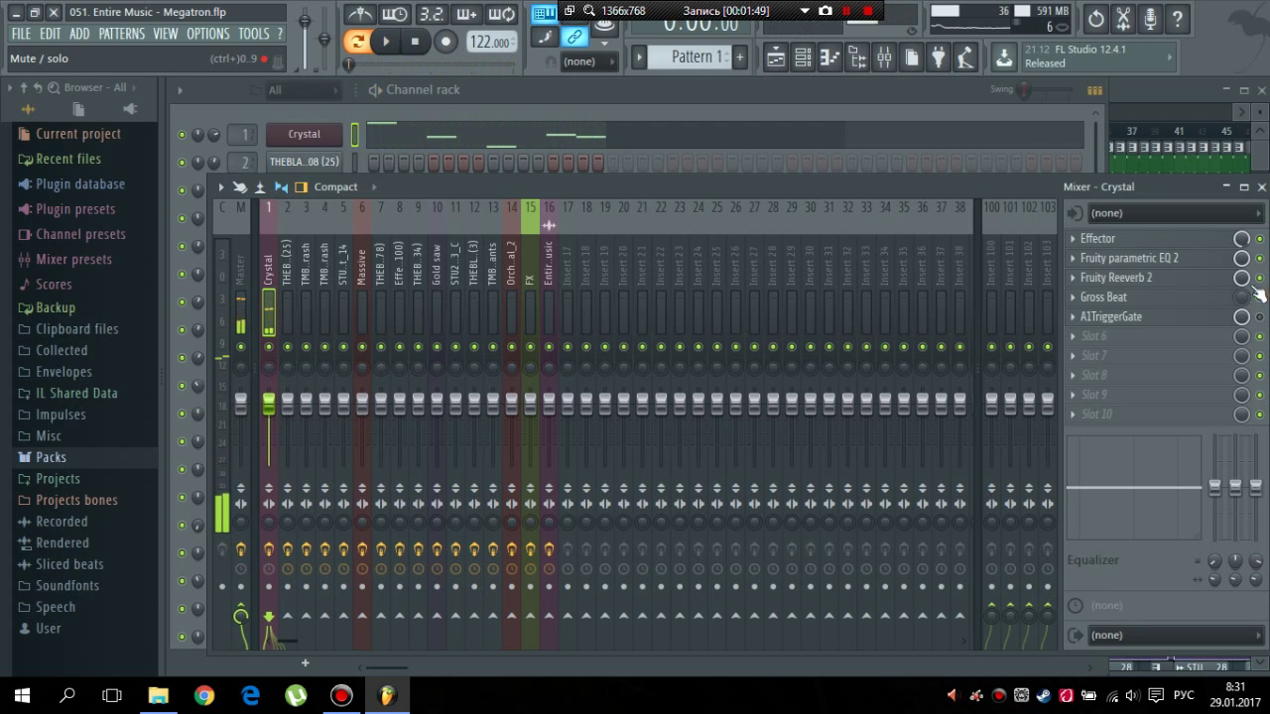
- Place the song position in bar 8 of the playlist, just before the rise in the Gross Beat - Mix level automation
click(1146, 101)
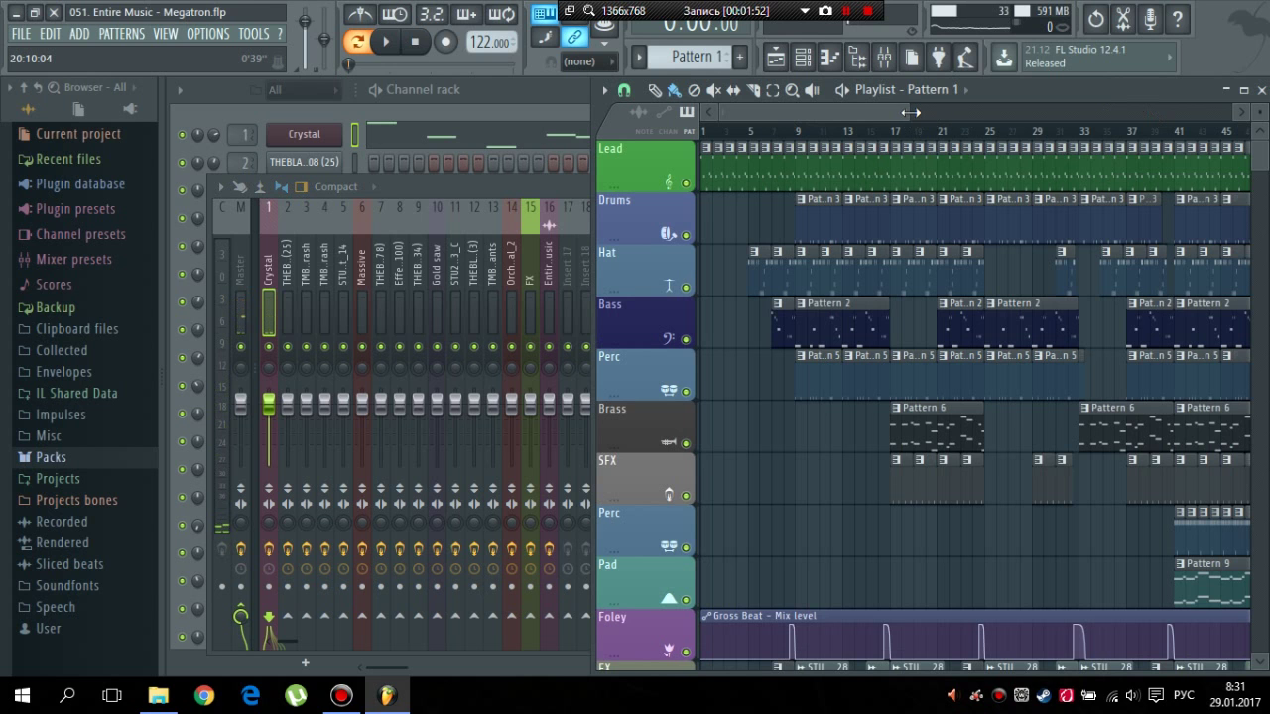
drag(910, 112, 756, 114)
scroll(805, 490, down, 2)
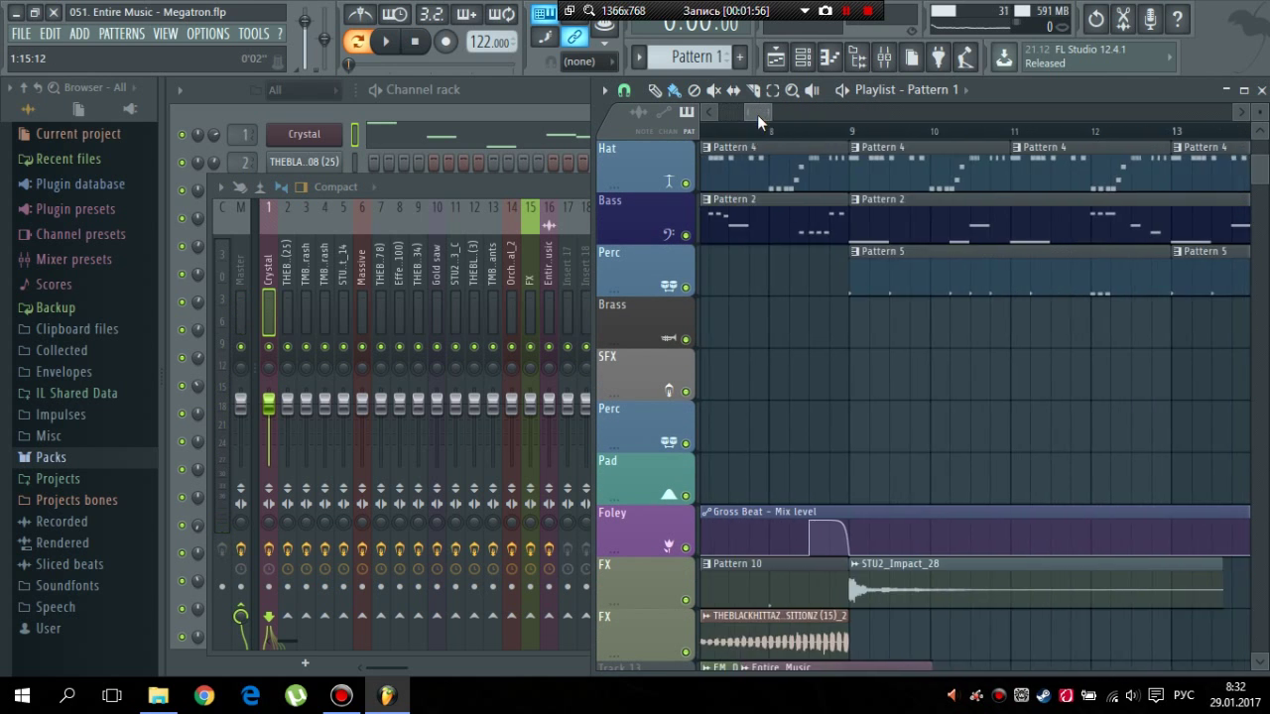
click(791, 132)
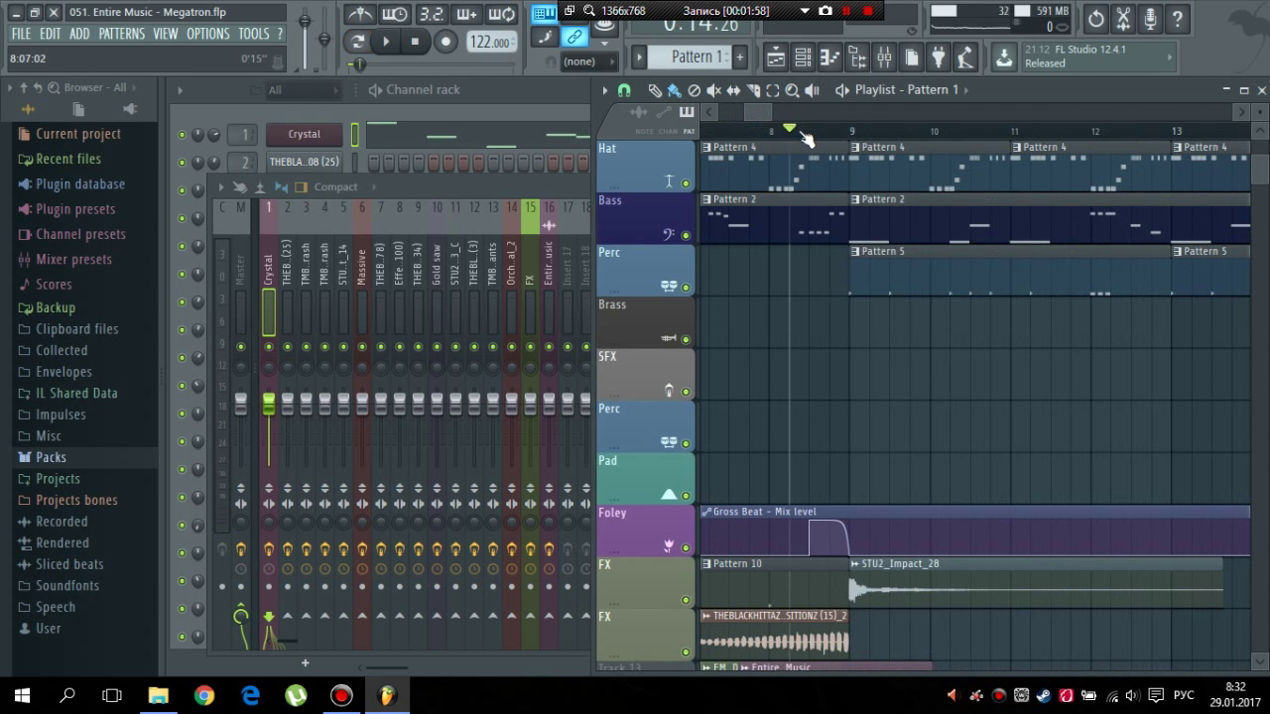
- Mute the Drums, Hat, Bass, Brass, SFX, Pad and both Perc tracks, and audition the section in bar 8
scroll(725, 279, up, 2)
click(684, 235)
click(685, 286)
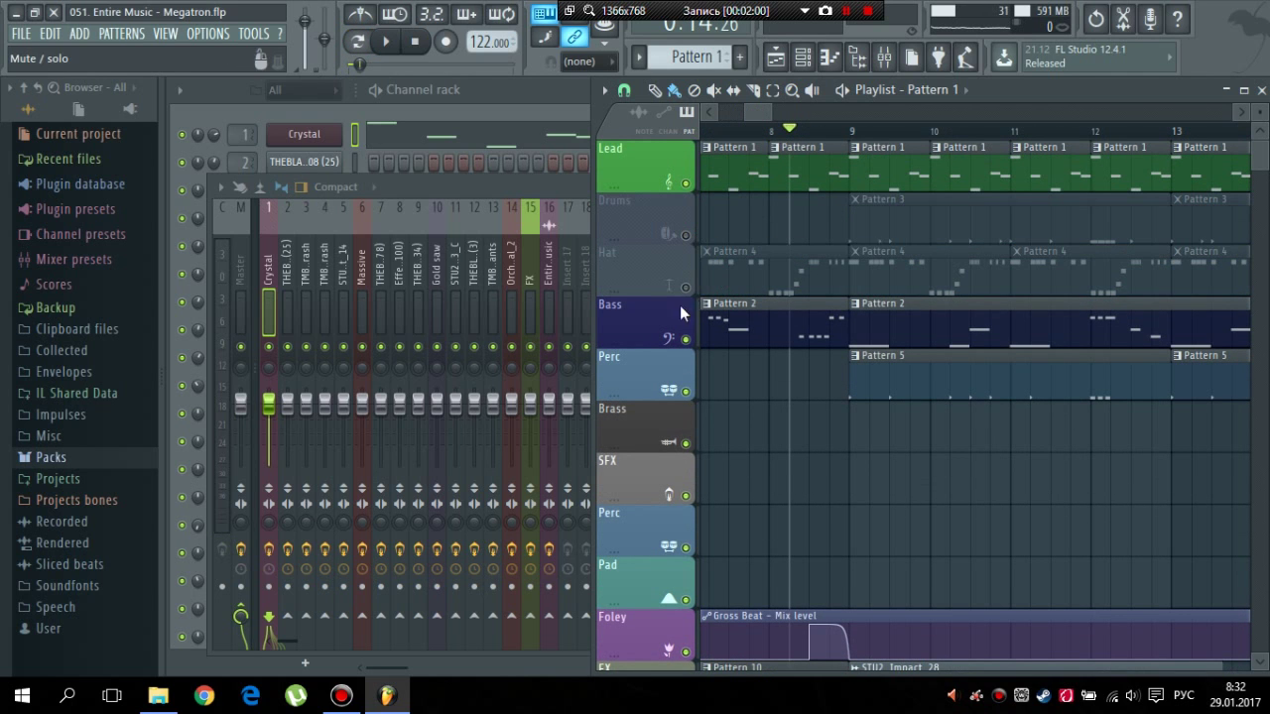
click(684, 340)
click(685, 392)
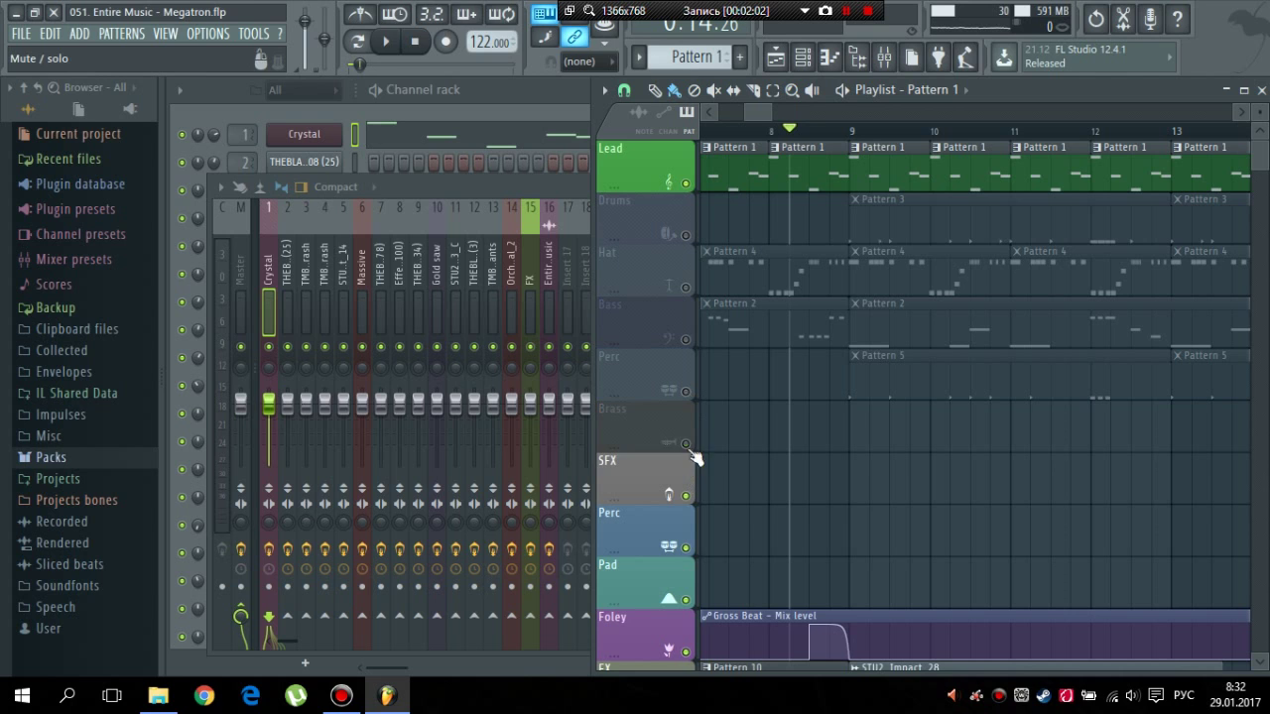
click(684, 496)
click(684, 547)
scroll(685, 506, down, 2)
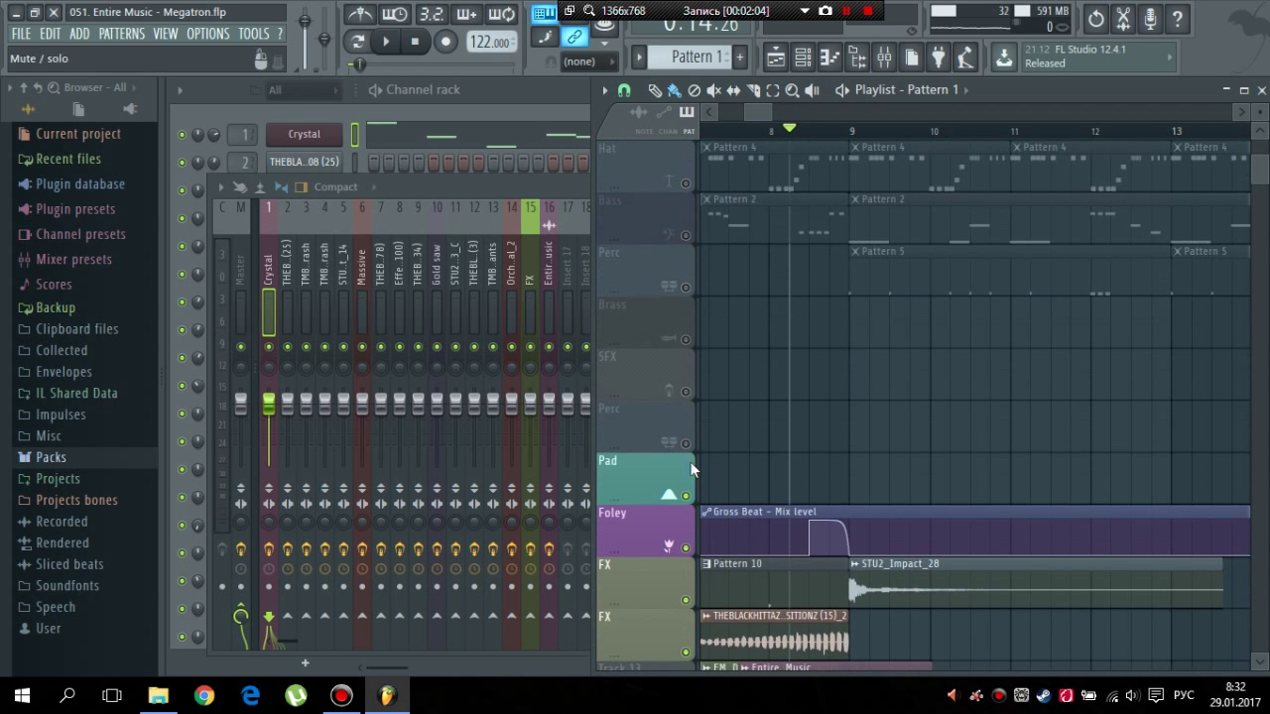
click(685, 495)
key(space)
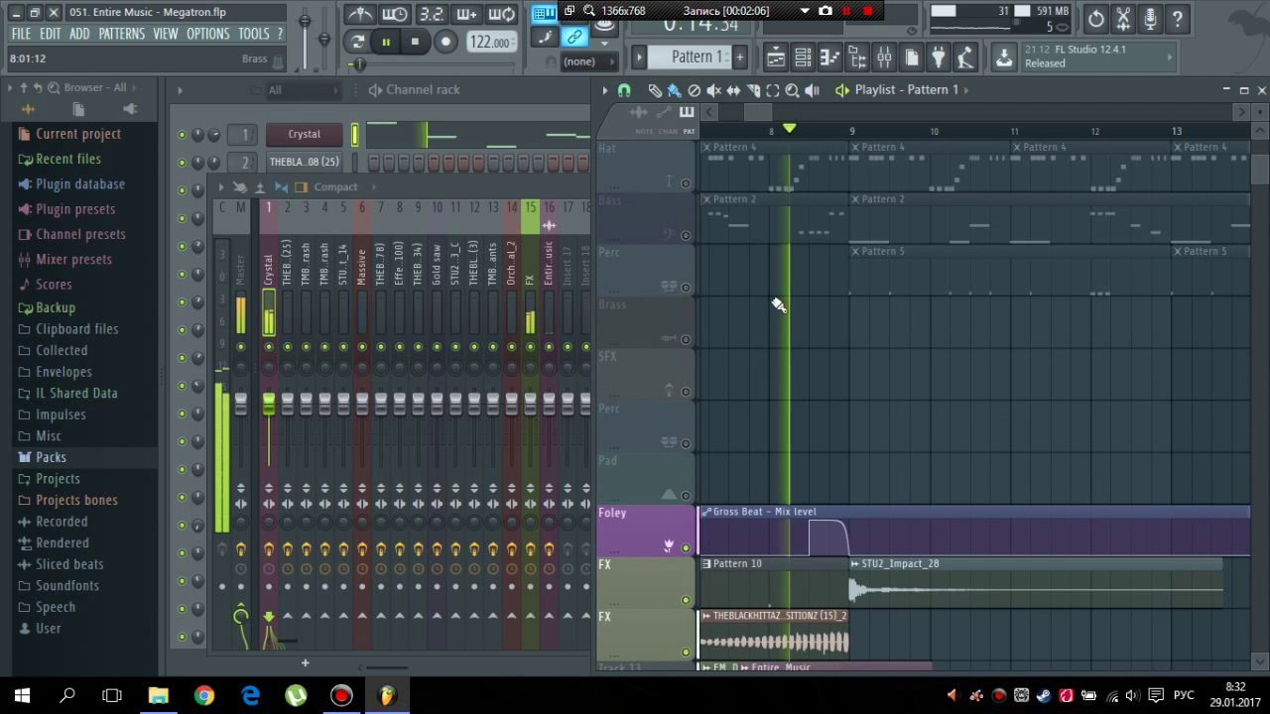
key(space)
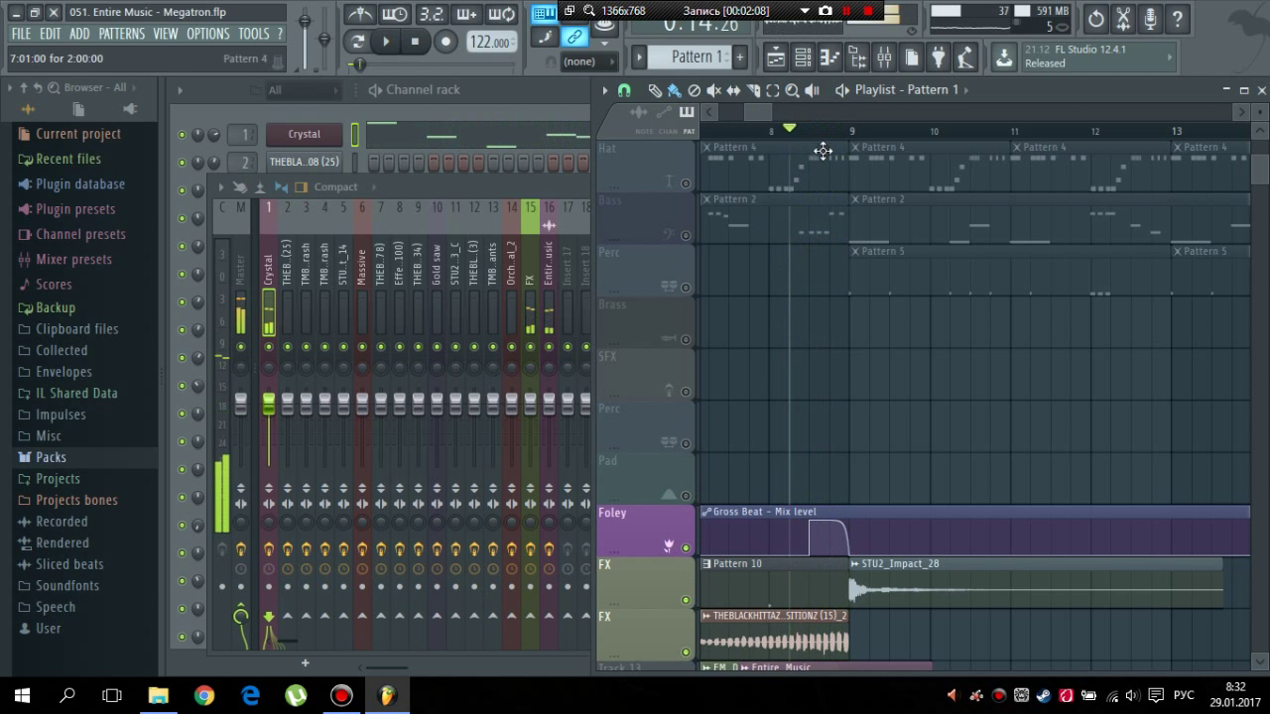
- Mute both FX tracks and Track 13, and audition the Lead across the Gross Beat automation rise in bar 8
click(685, 601)
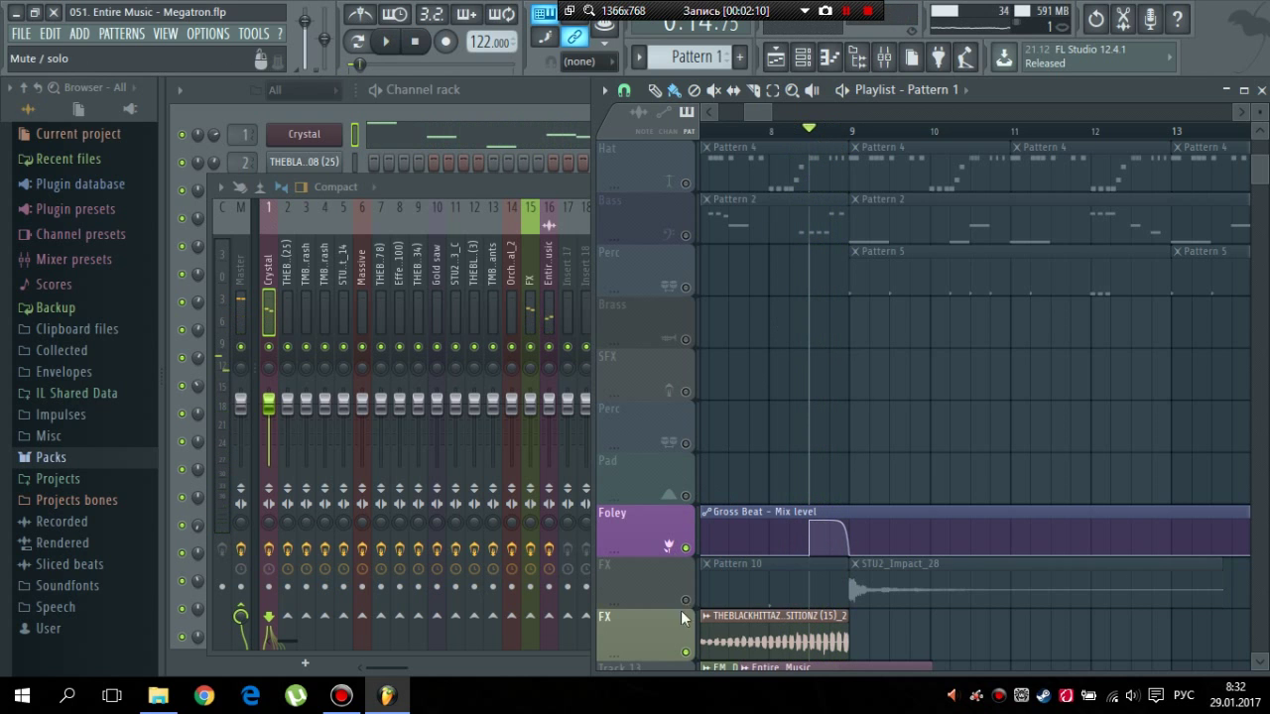
click(686, 654)
key(space)
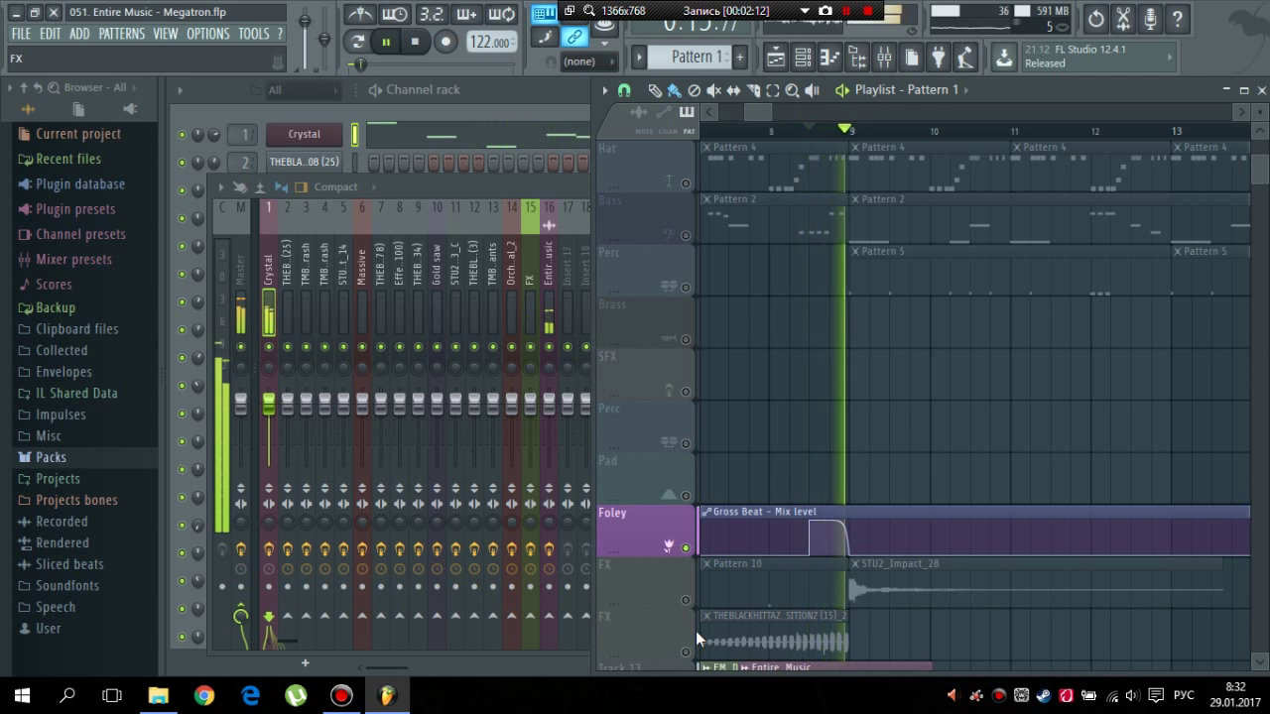
key(space)
scroll(691, 607, down, 1)
click(686, 651)
scroll(780, 444, up, 1)
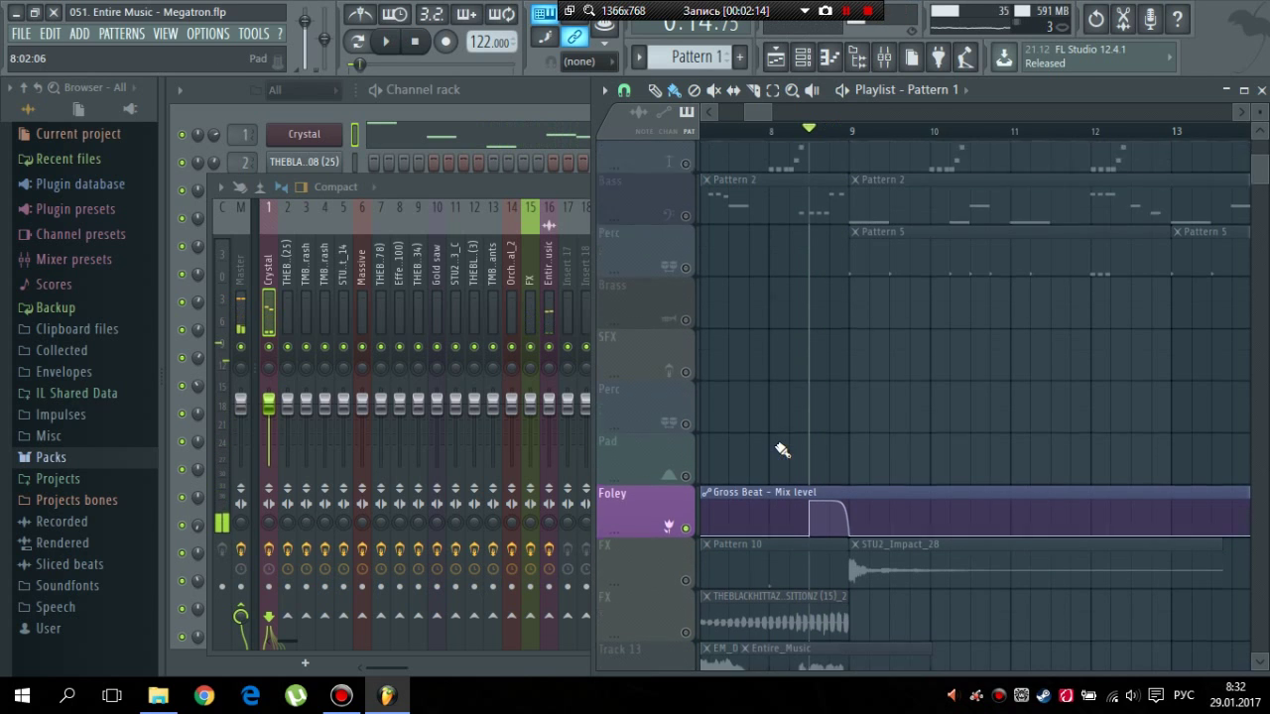
key(space)
key(space)
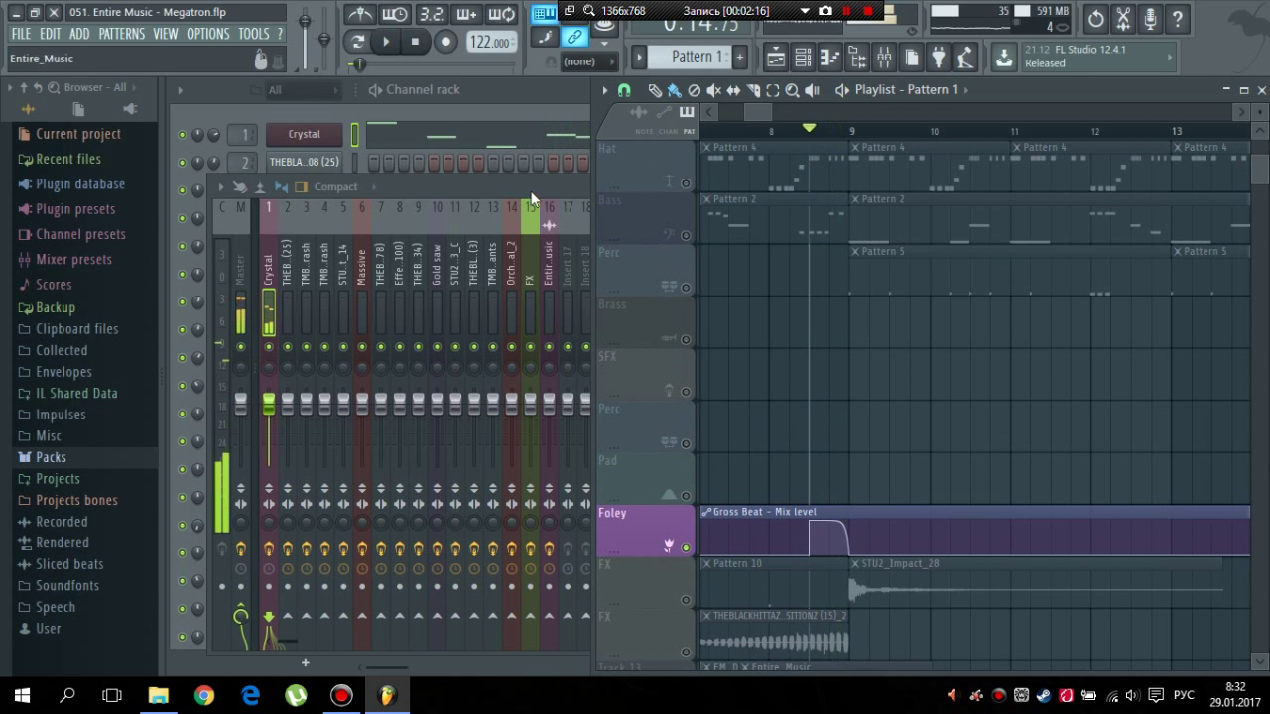
- Play the Lead from bar 5 into the first Gross Beat mix level rise, and stop playback
drag(751, 136, 784, 111)
click(1061, 131)
click(1026, 135)
key(space)
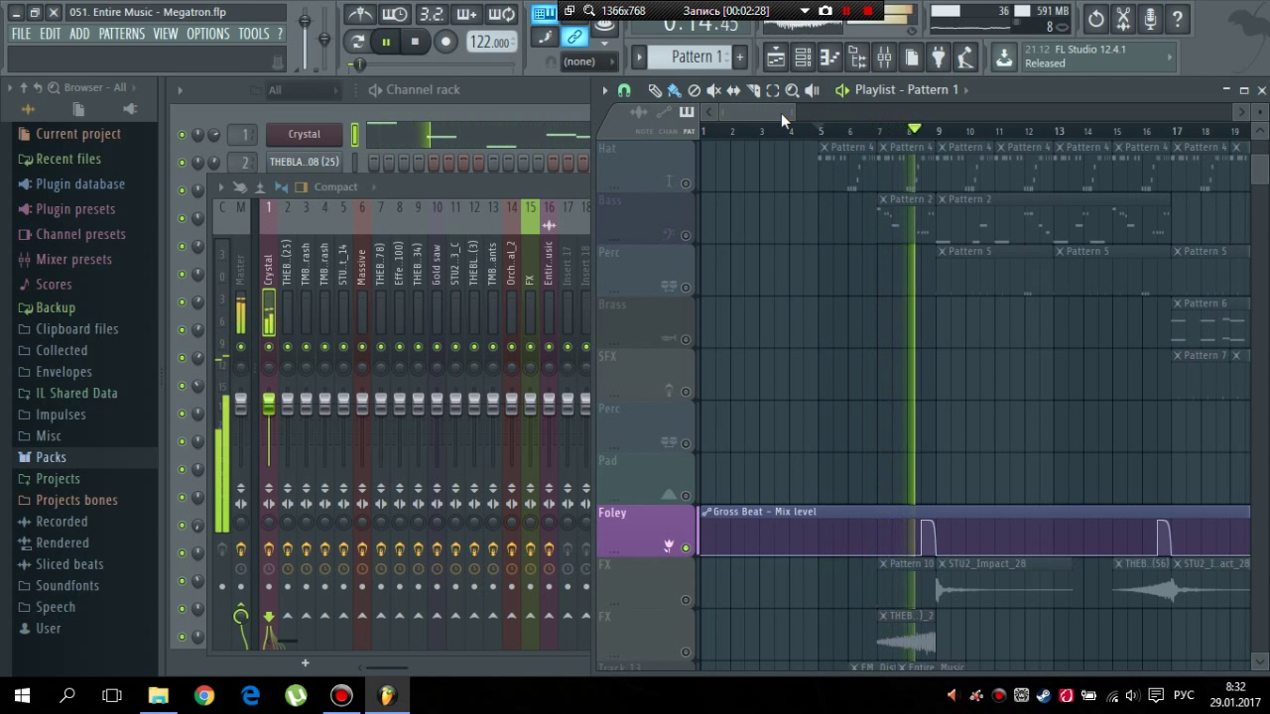
key(space)
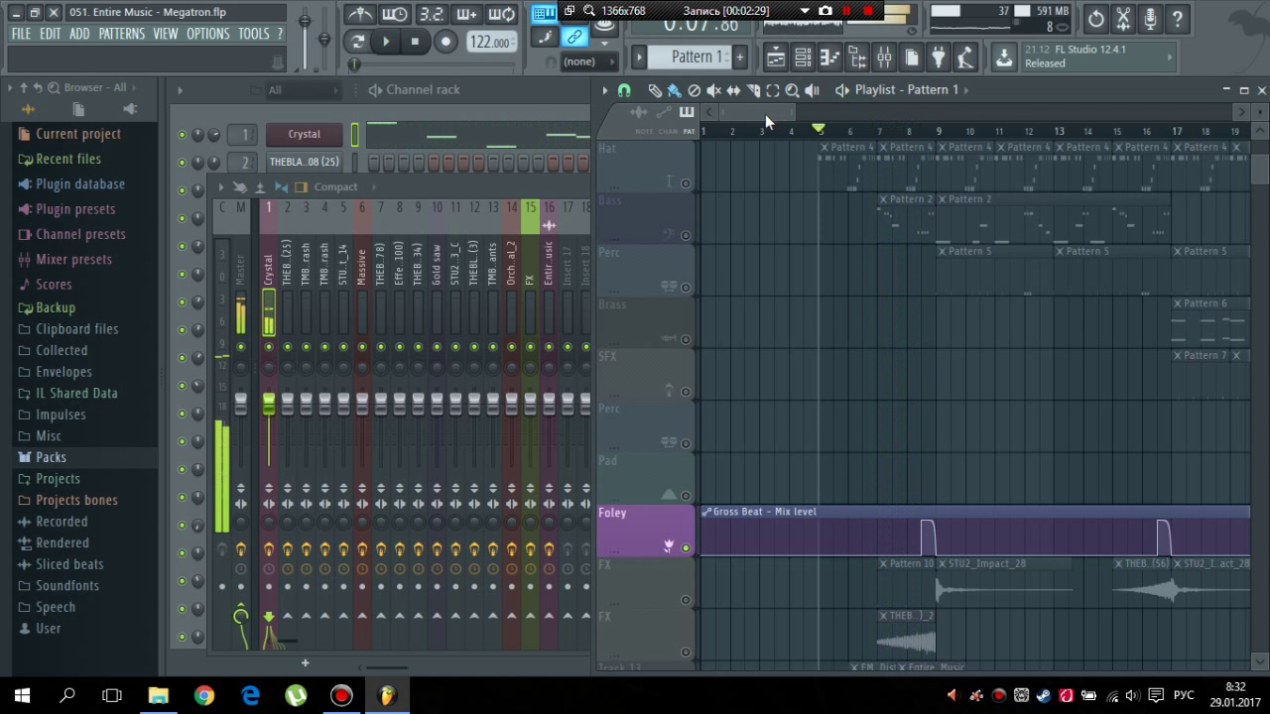
- Inspect the A1TriggerGate settings on the Crystal mixer track, and close the effect and the mixer
click(478, 177)
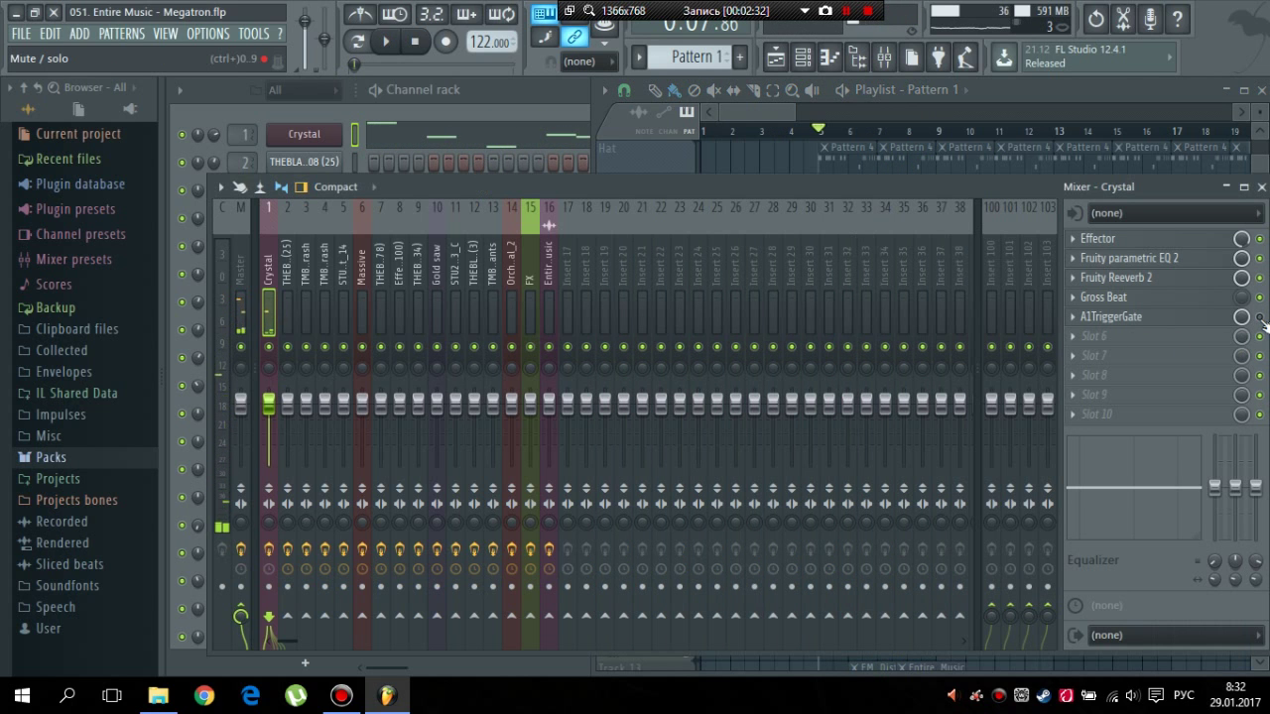
click(1153, 320)
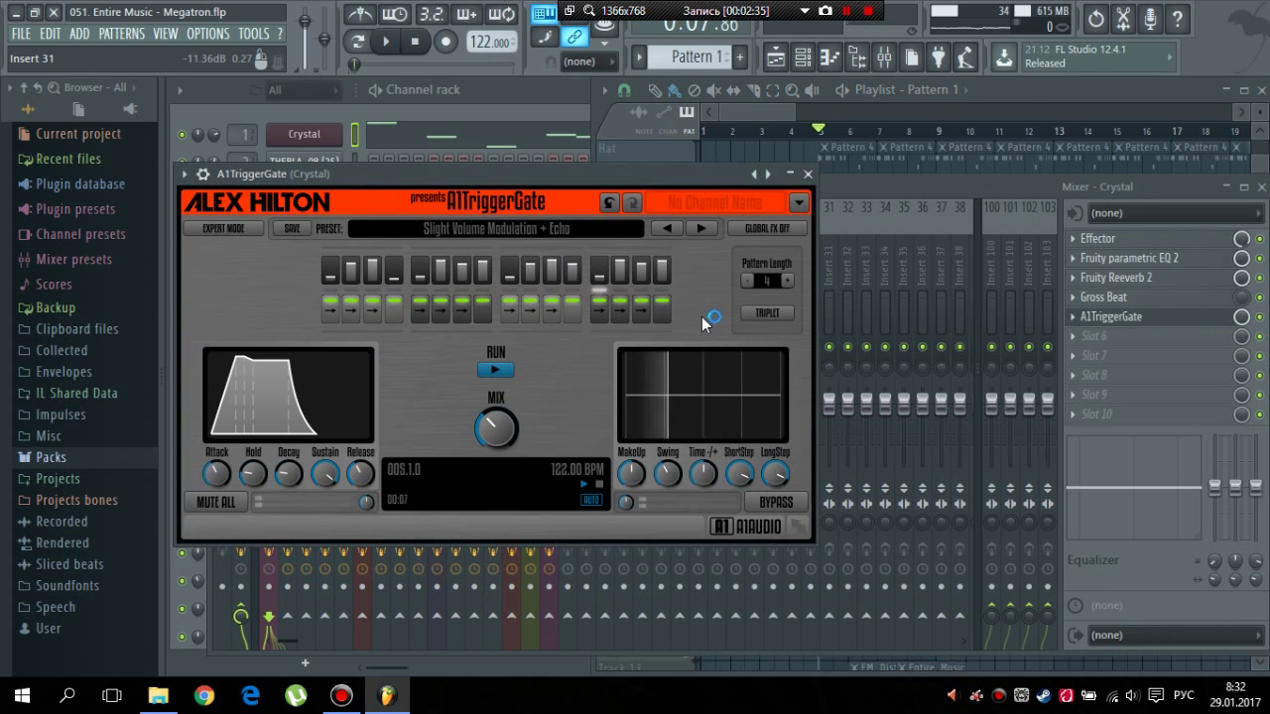
click(808, 175)
click(1260, 187)
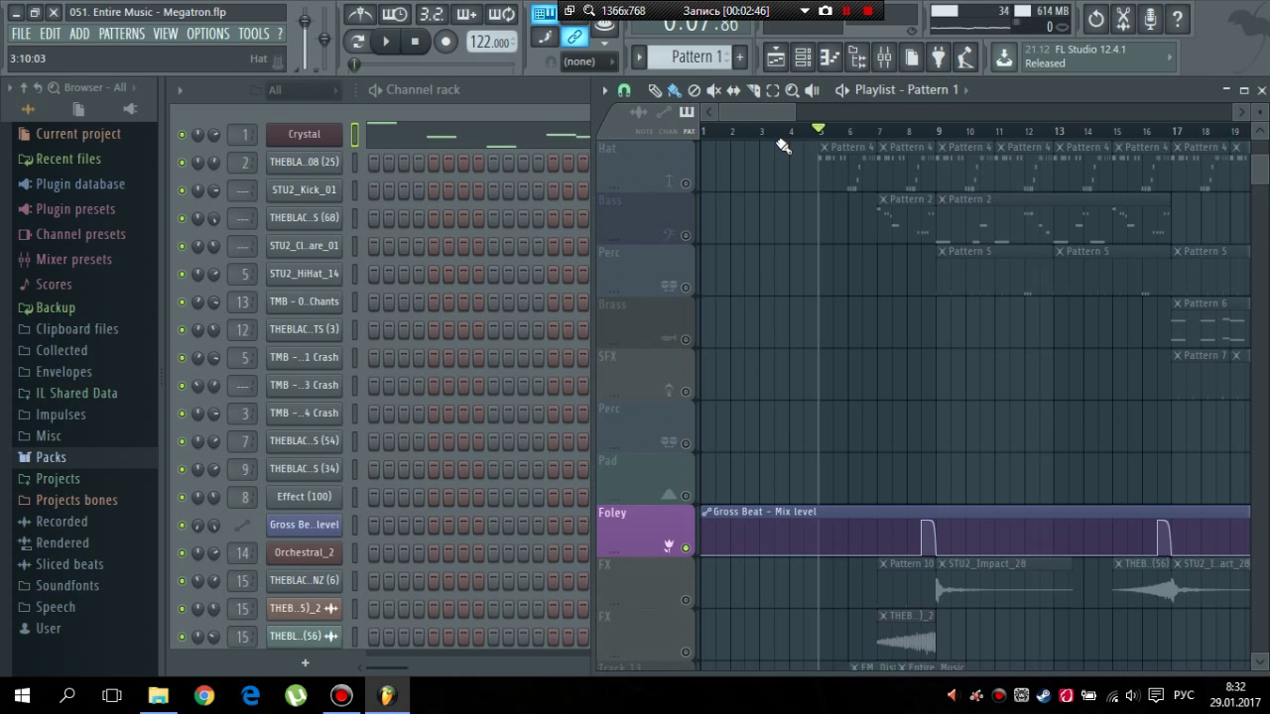
- Play the Lead from the start of the song while watching the Crystal level in the mixer, and stop playback
scroll(747, 184, up, 2)
key(space)
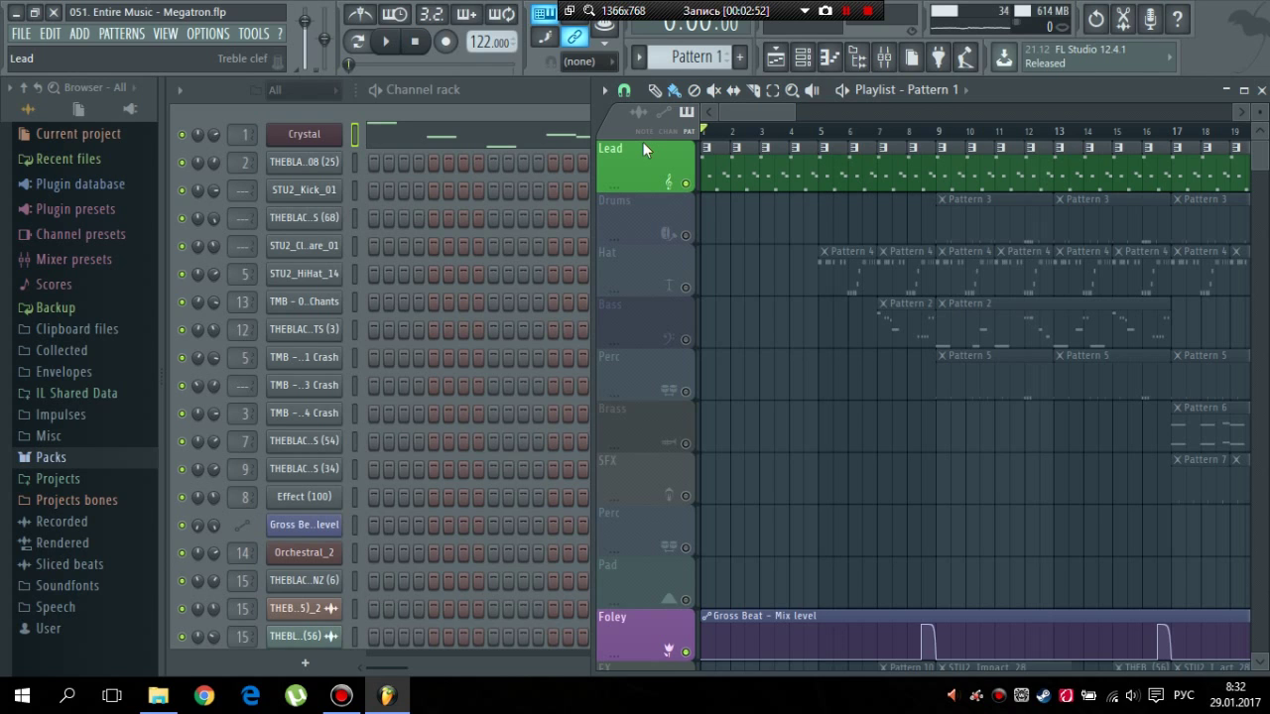
key(space)
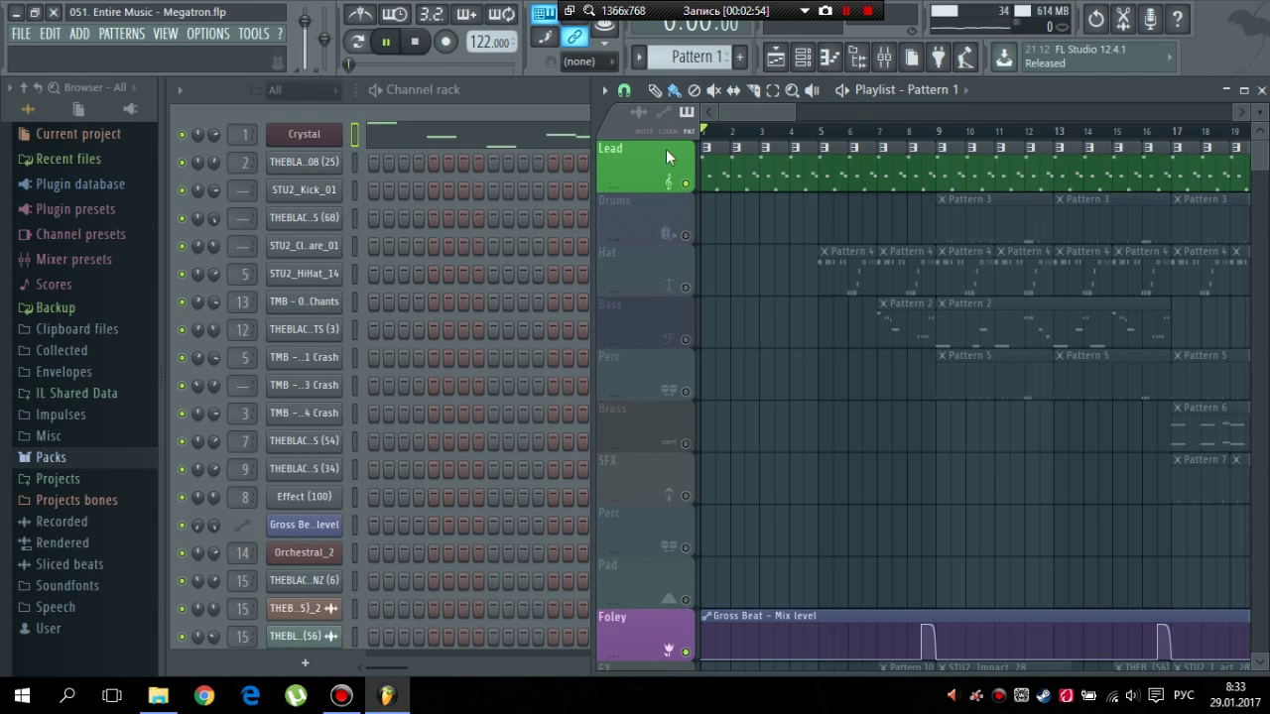
click(881, 57)
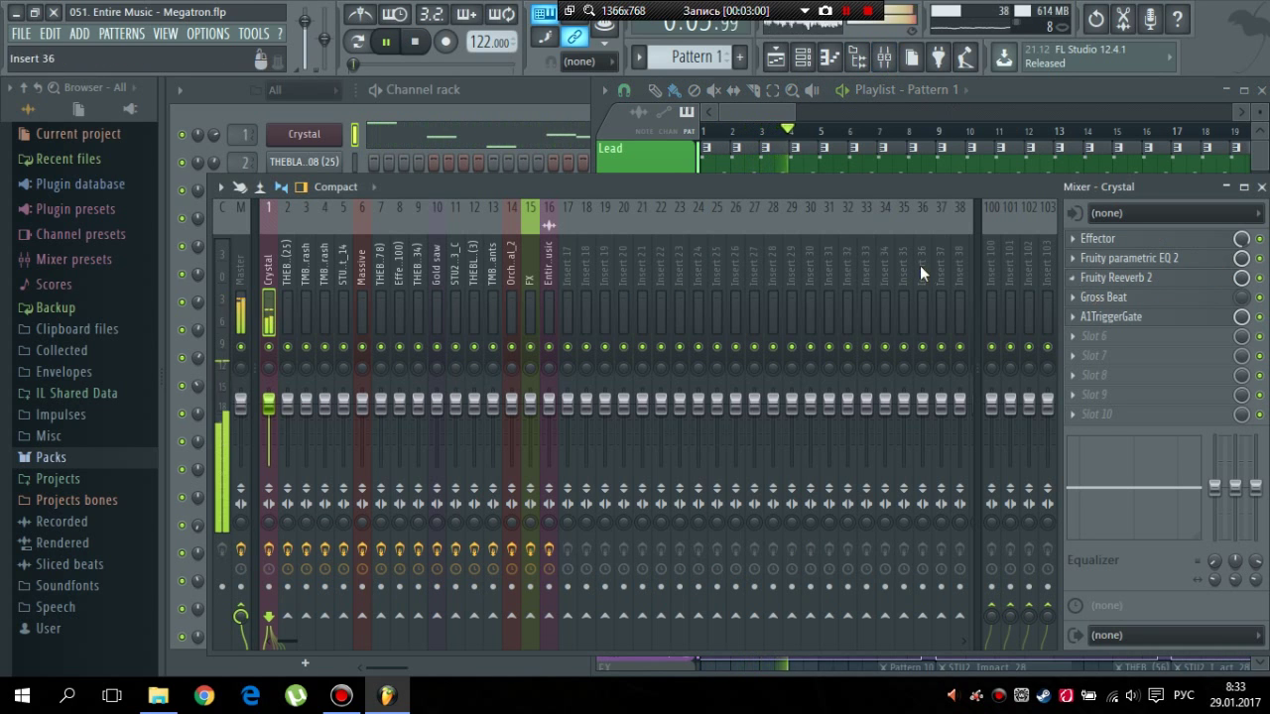
key(space)
click(770, 114)
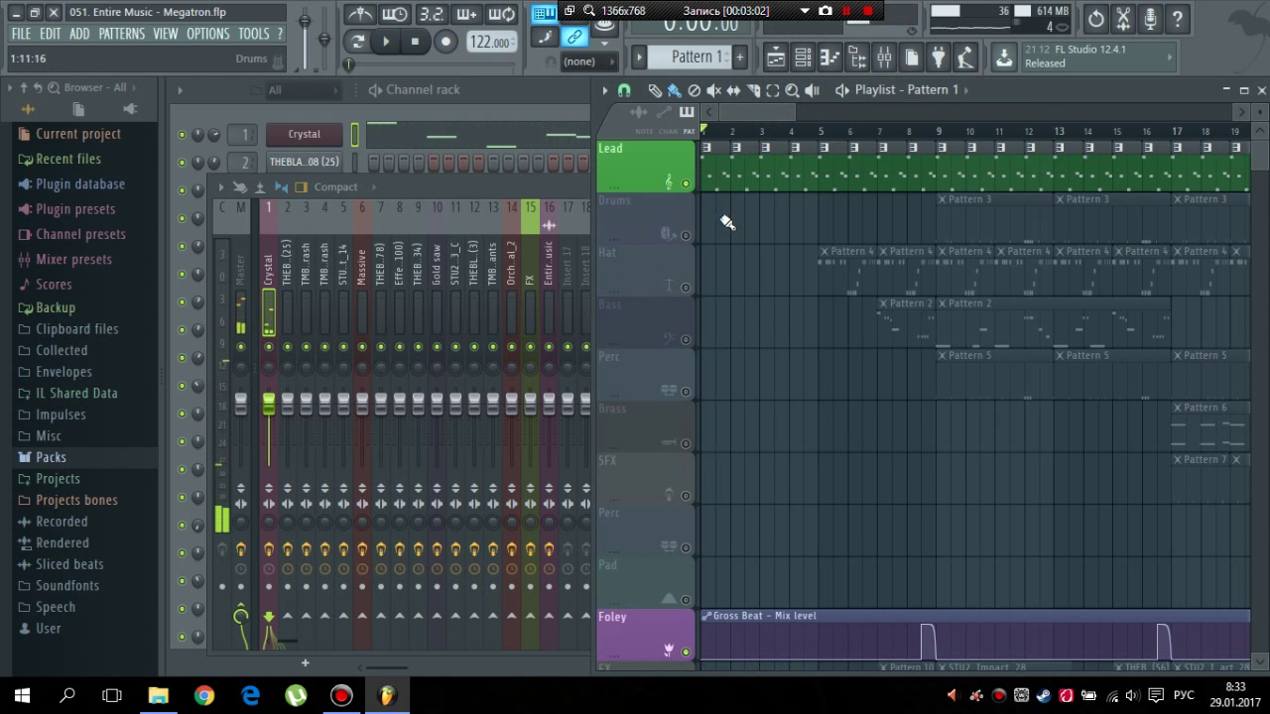
- With the song position at bar 9, unmute the Drums track and show its Pattern 3 in the channel rack
click(937, 143)
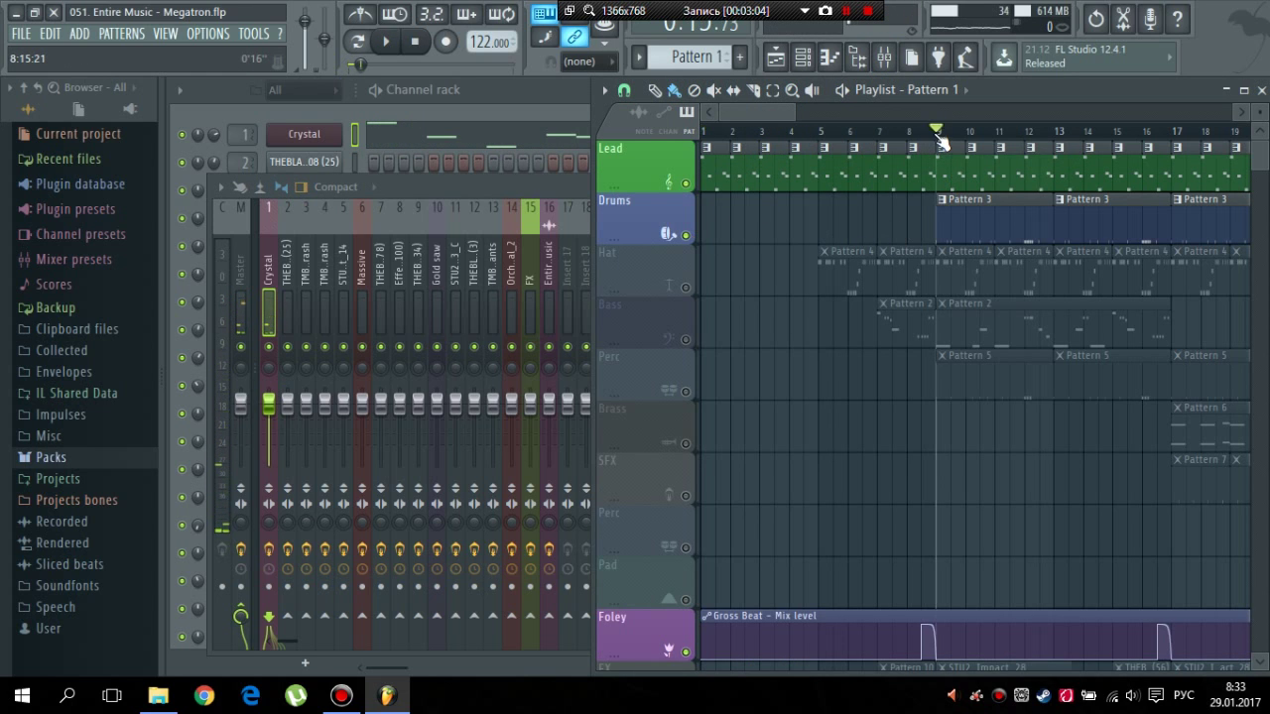
drag(948, 201, 970, 204)
click(565, 103)
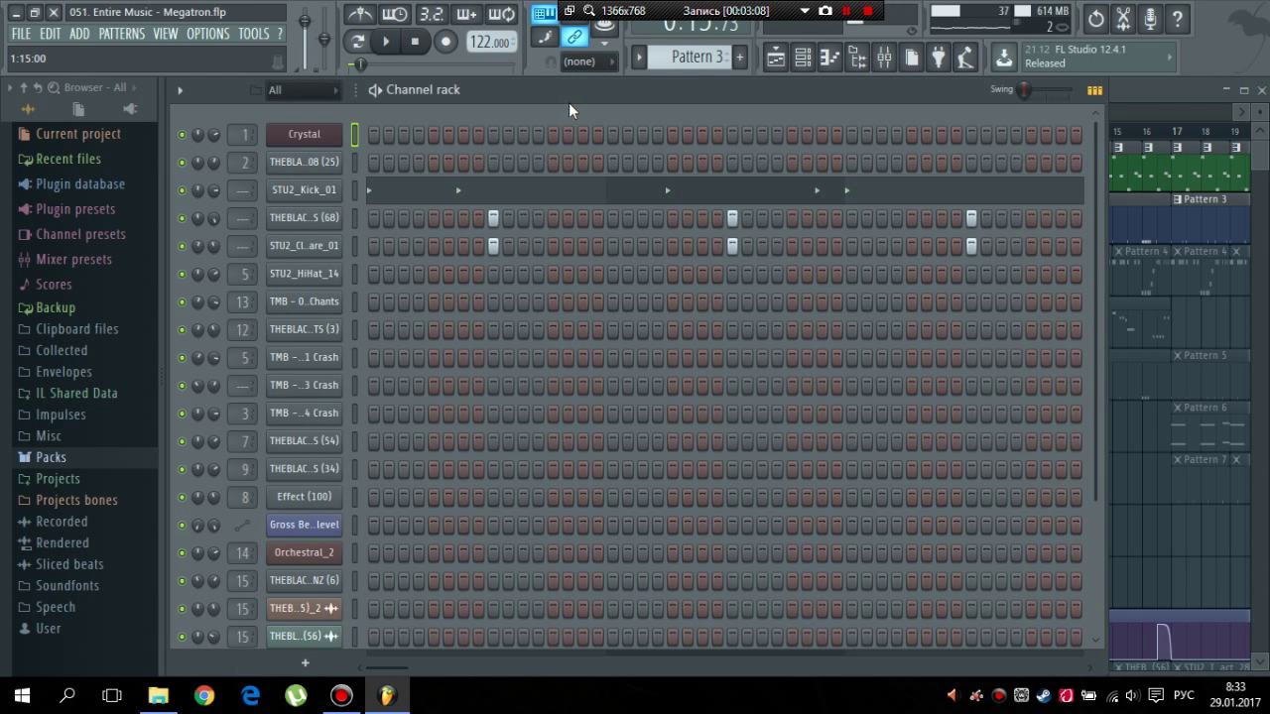
- Audition Pattern 3 on its own in pattern mode, and leave only the channel below STU2_Kick_01 selected
click(355, 189)
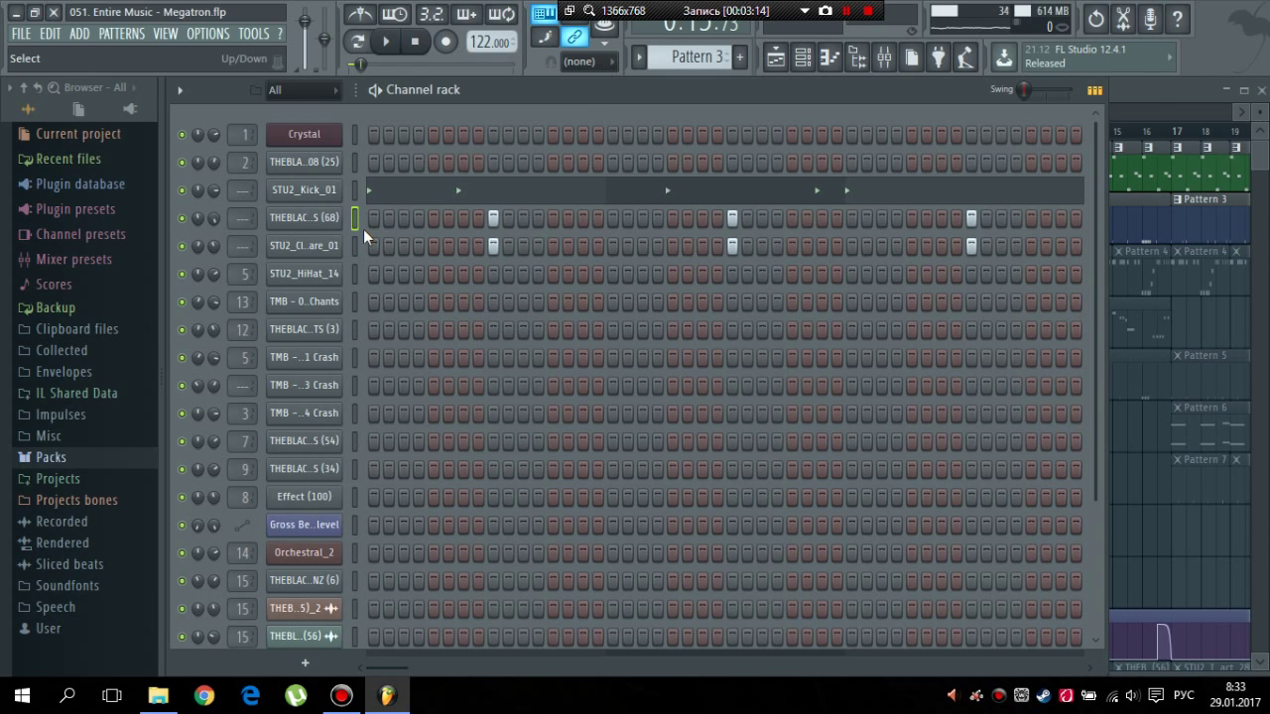
key(space)
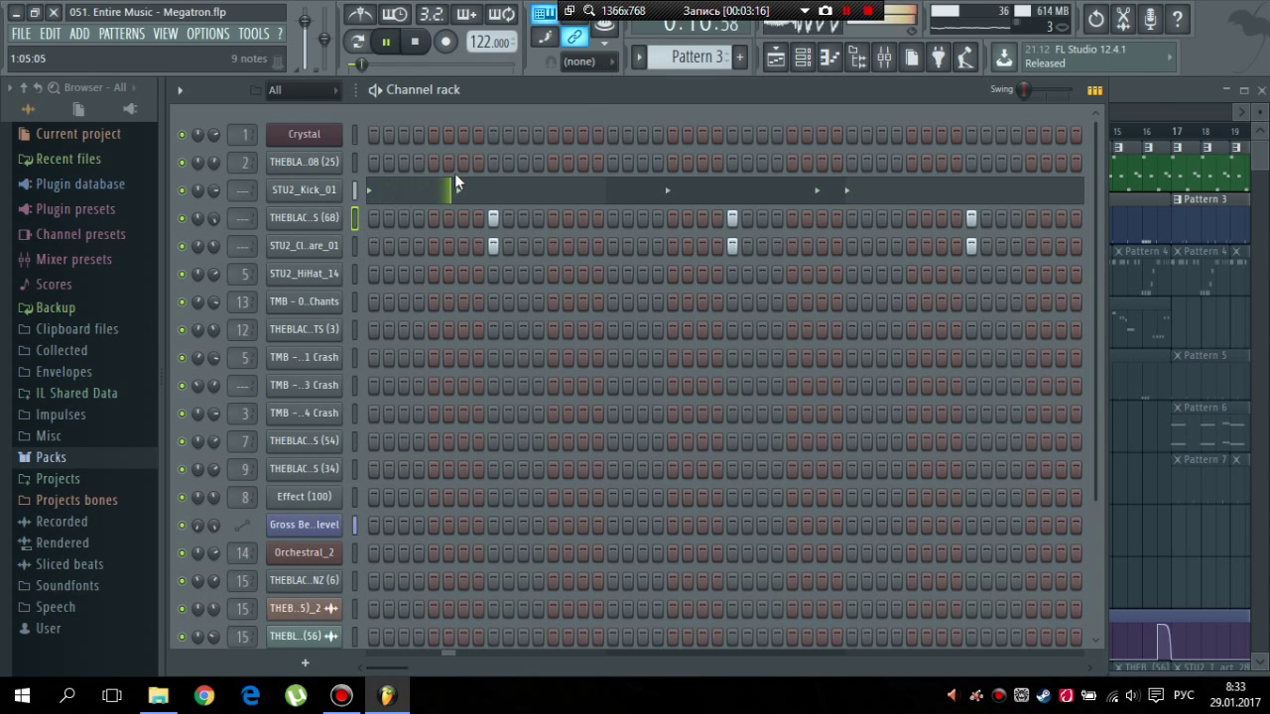
key(l)
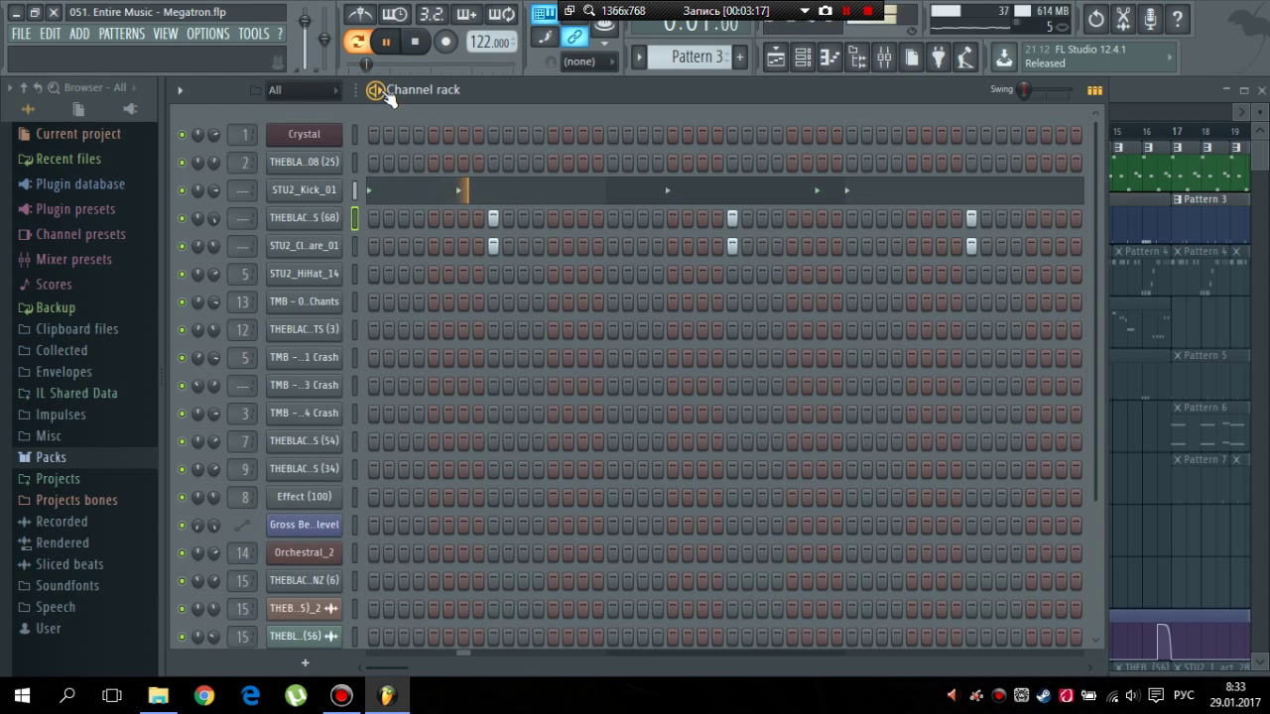
key(space)
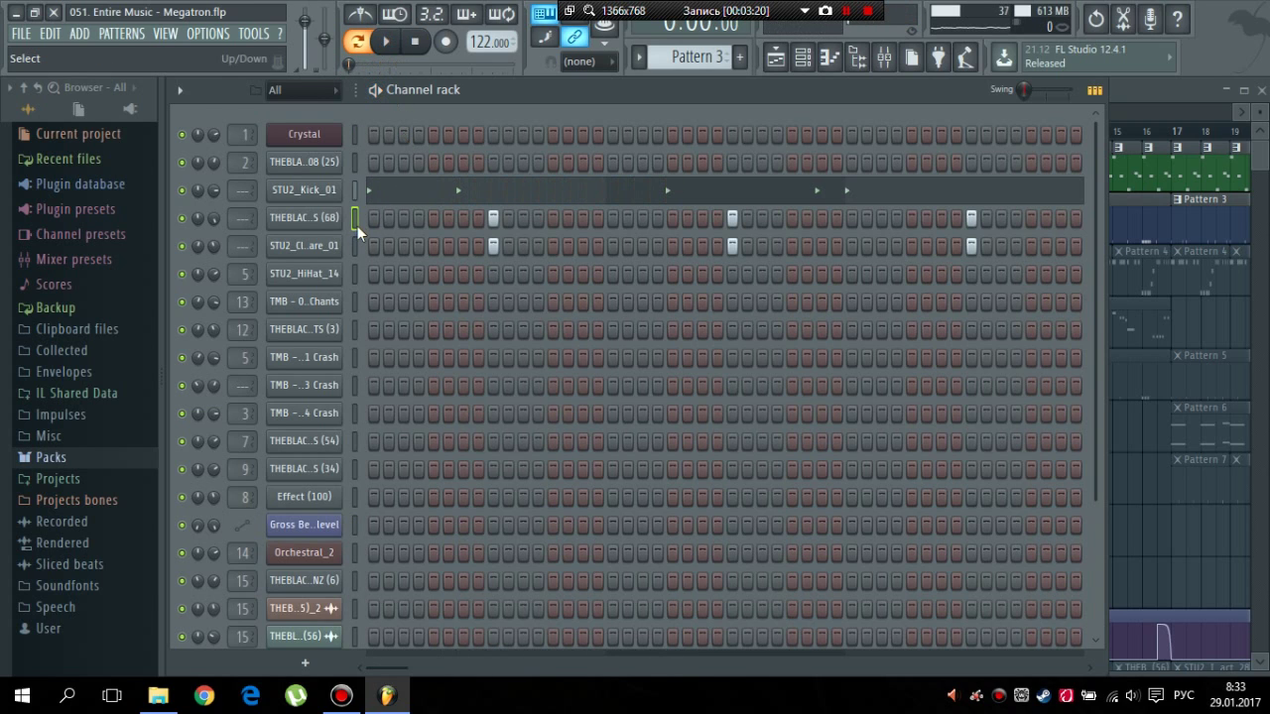
right_click(355, 220)
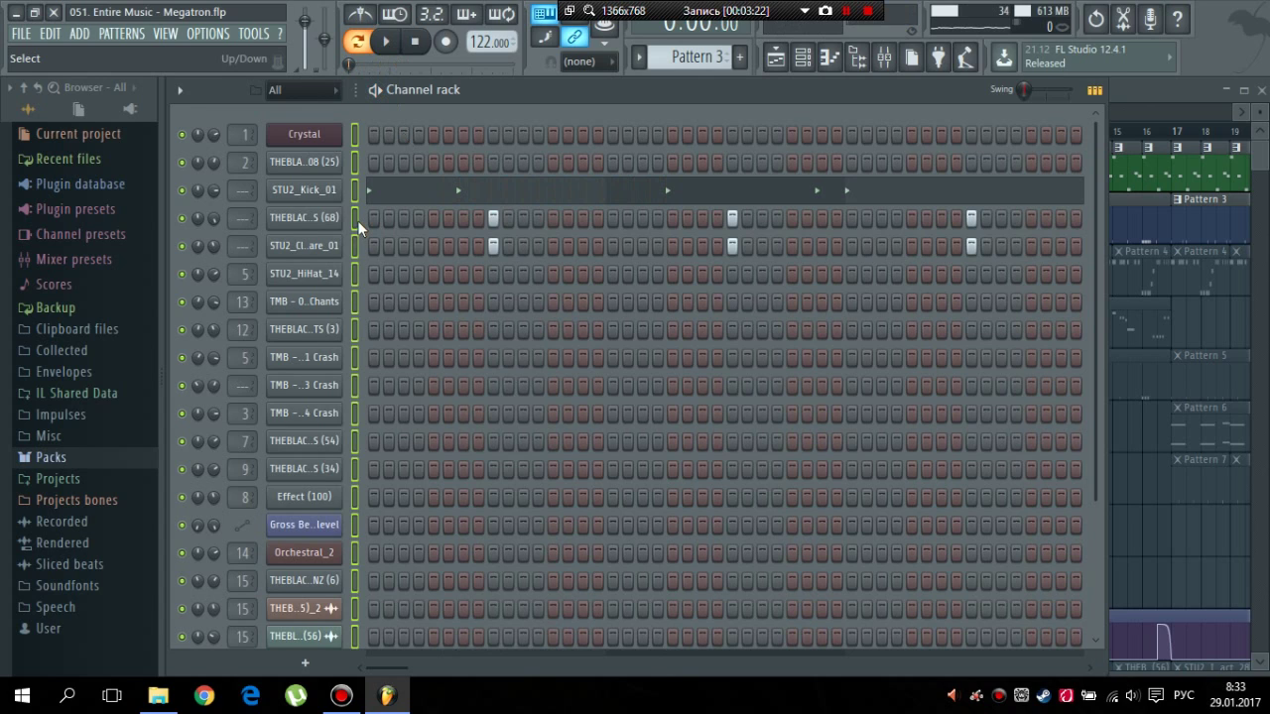
click(357, 218)
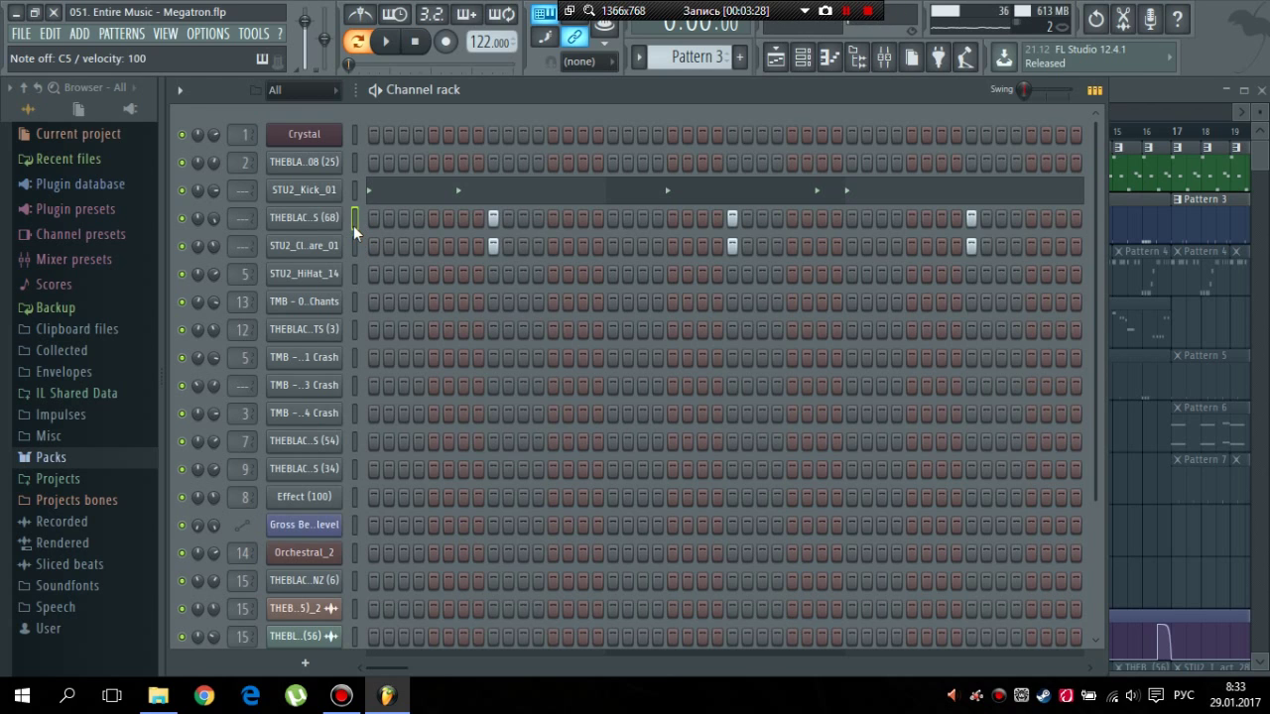
- Unmute the Hat track and play its Pattern 4 on its own in the channel rack
click(1149, 94)
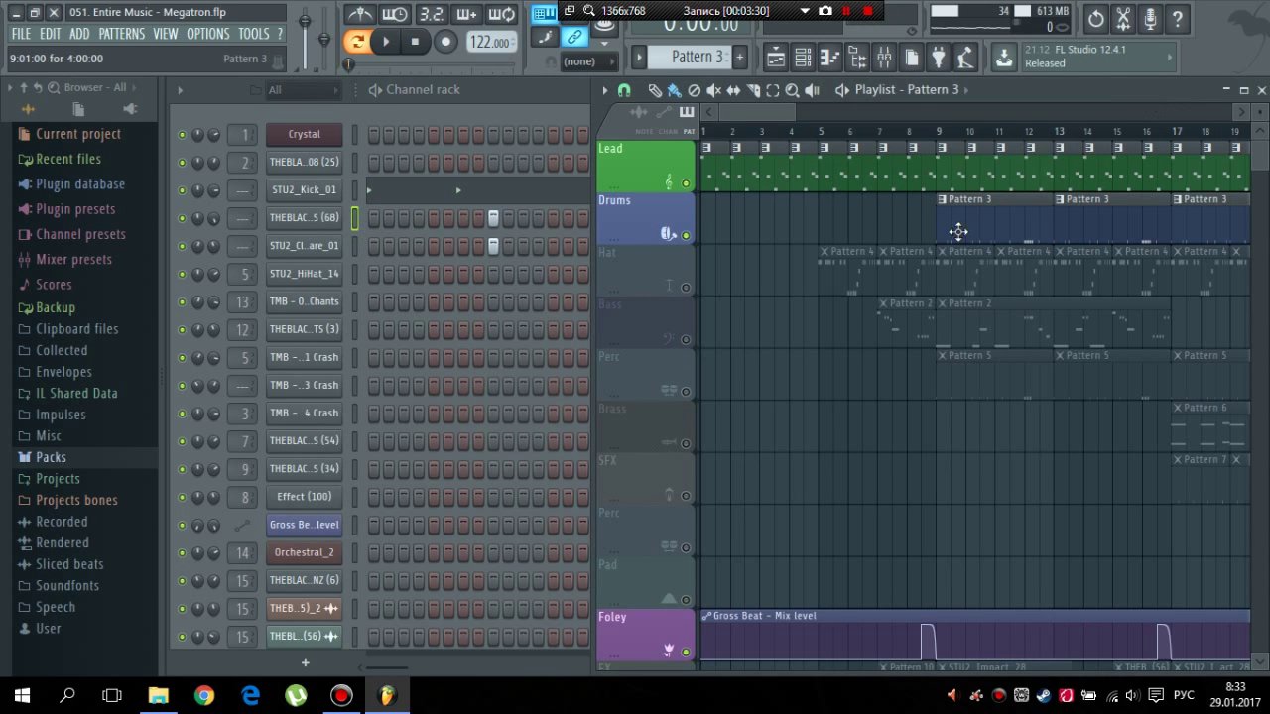
click(947, 265)
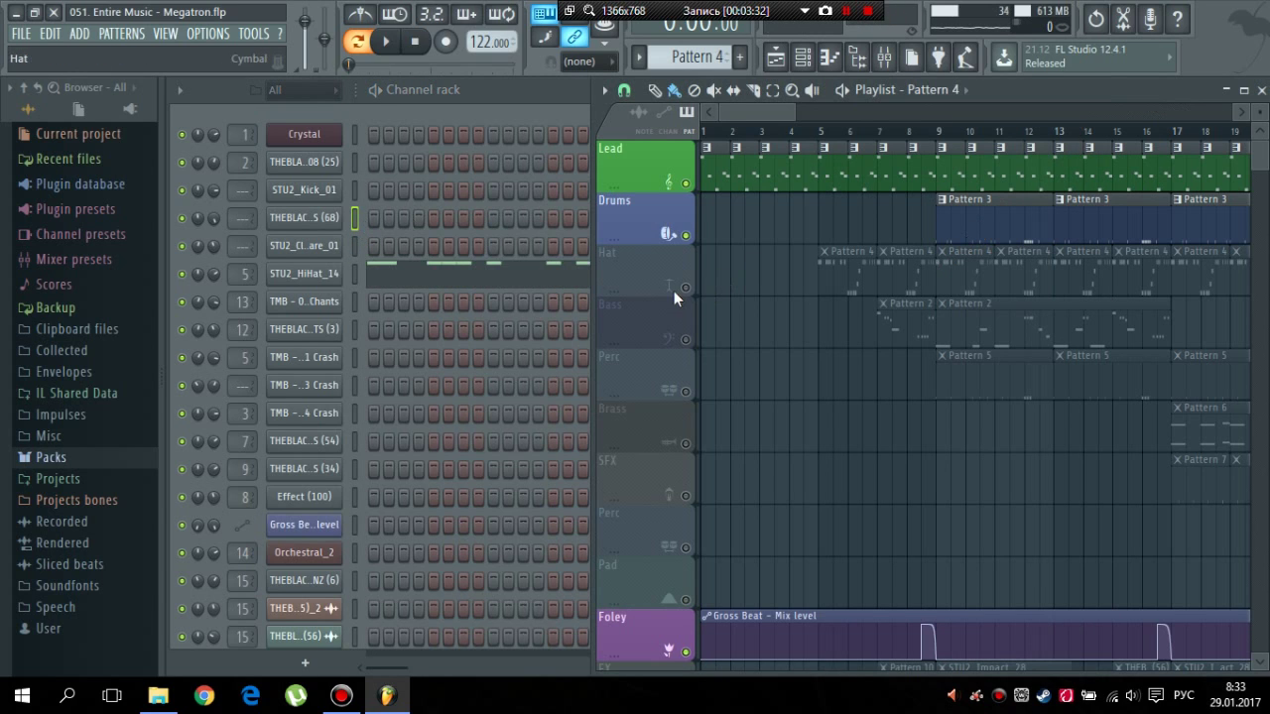
click(685, 287)
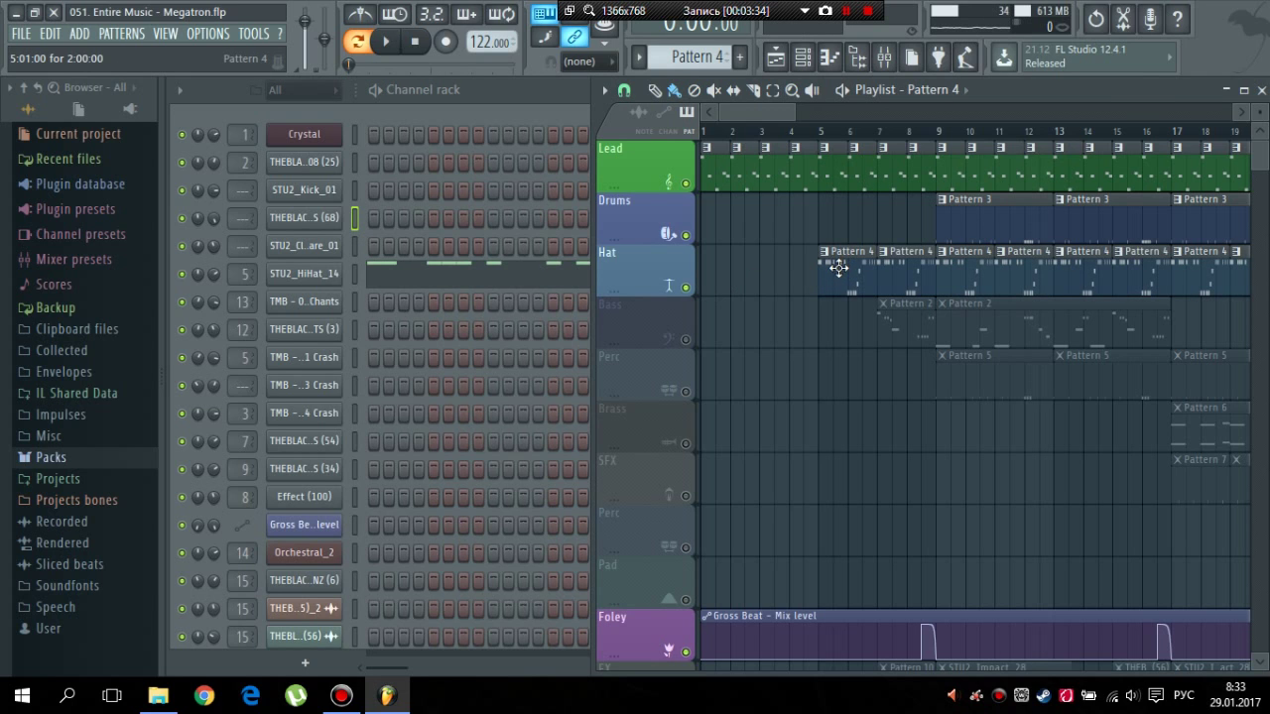
click(389, 86)
key(space)
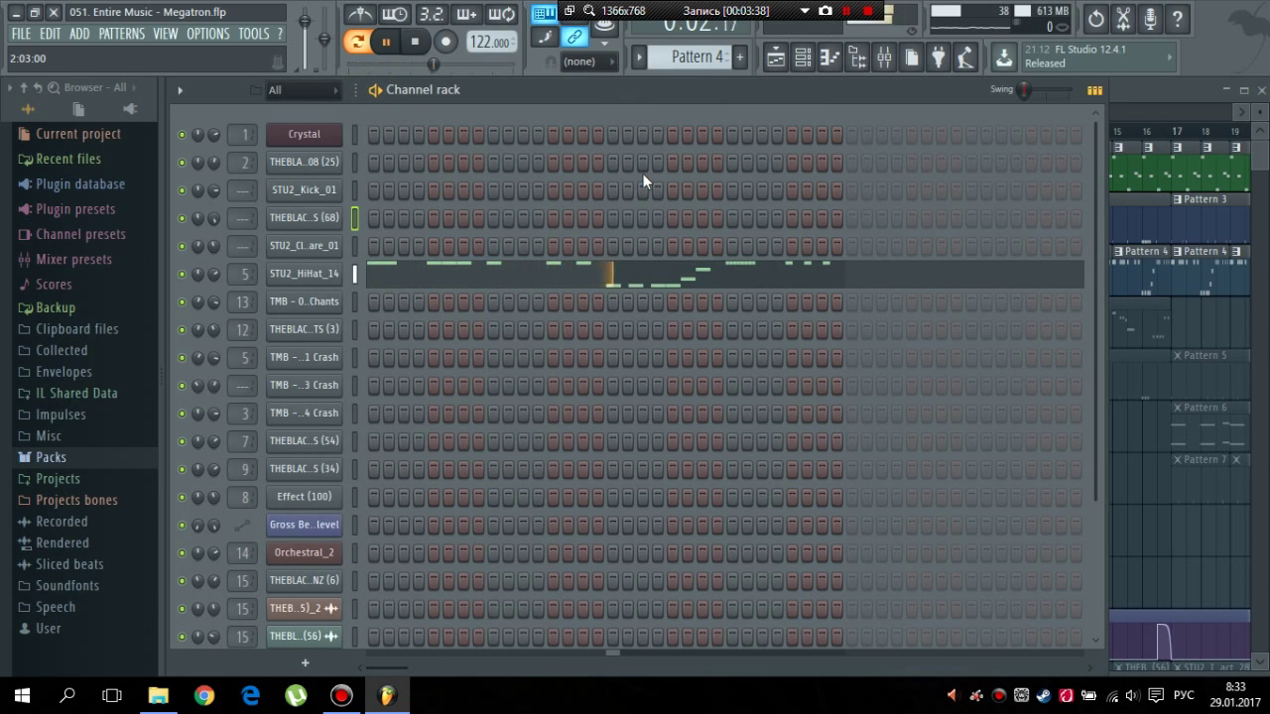
- Open the STU2_HiHat_14 piano roll, bring the pitched notes around bar 2 into view, and stop playback
click(607, 282)
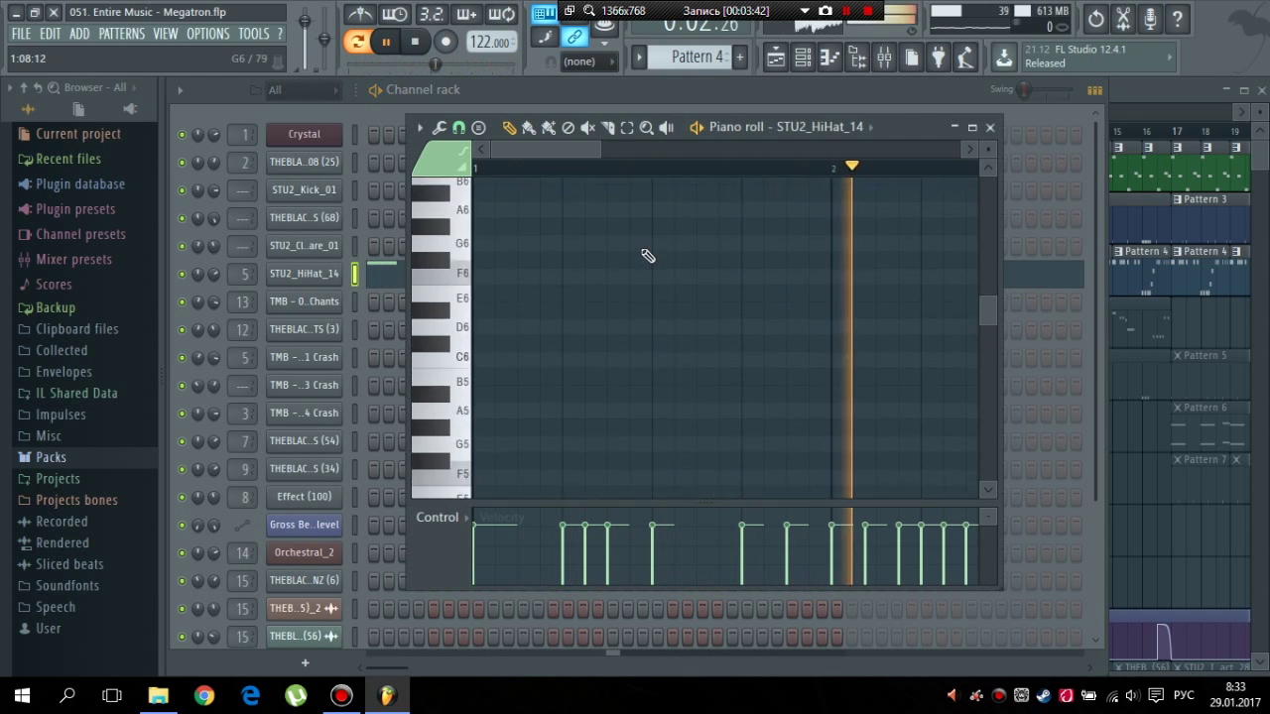
scroll(625, 238, down, 5)
drag(585, 152, 600, 152)
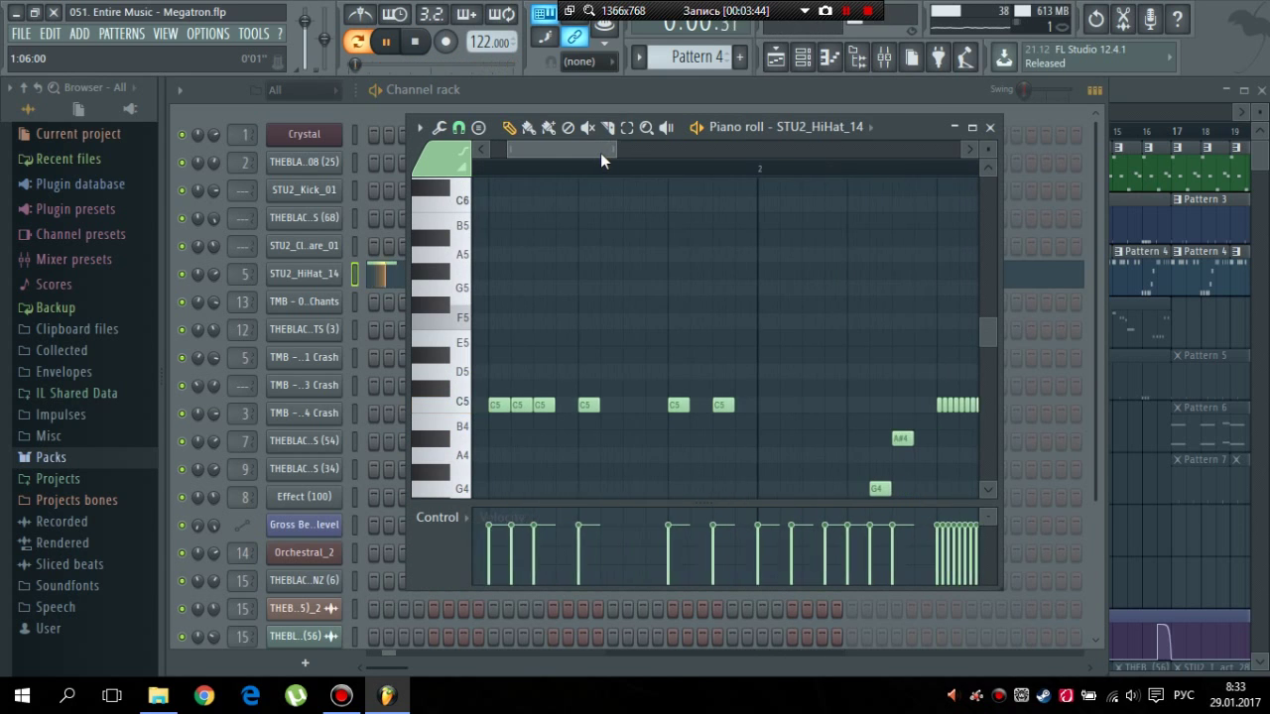
scroll(709, 196, down, 1)
key(space)
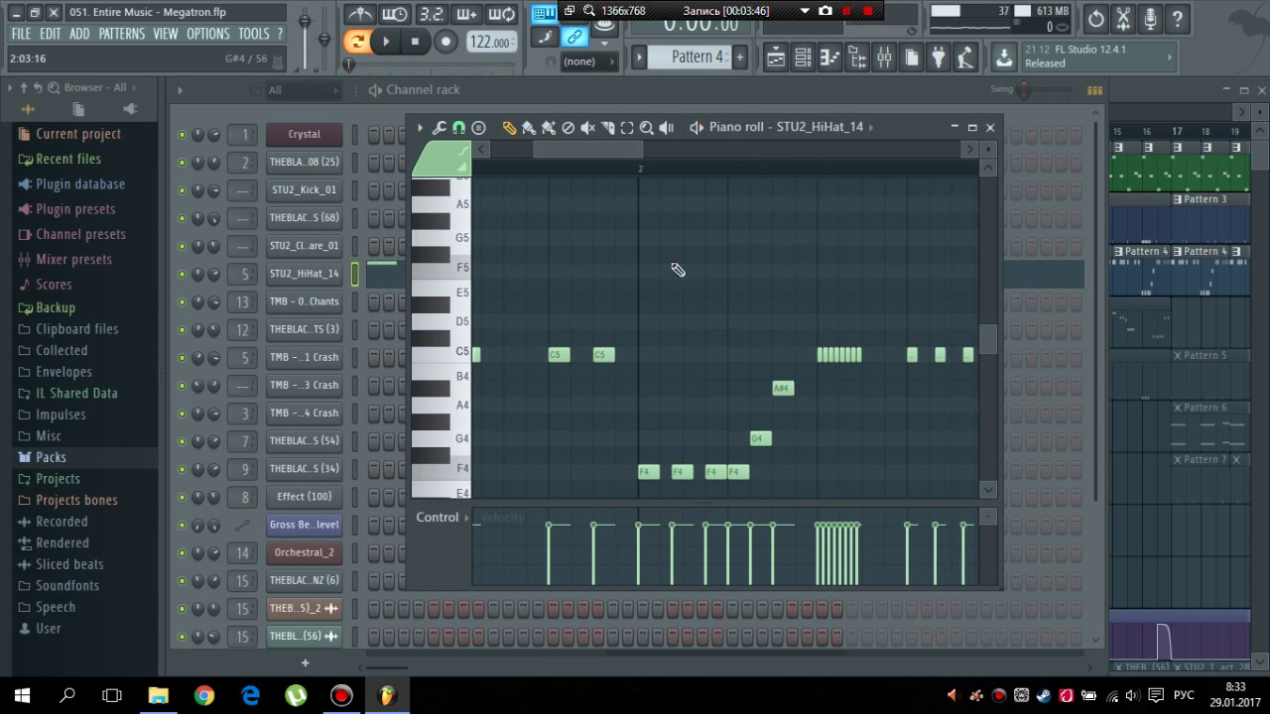
- Audition the hi-hat notes from bar 2, fit the whole pattern in the piano roll view, and close the piano roll
key(space)
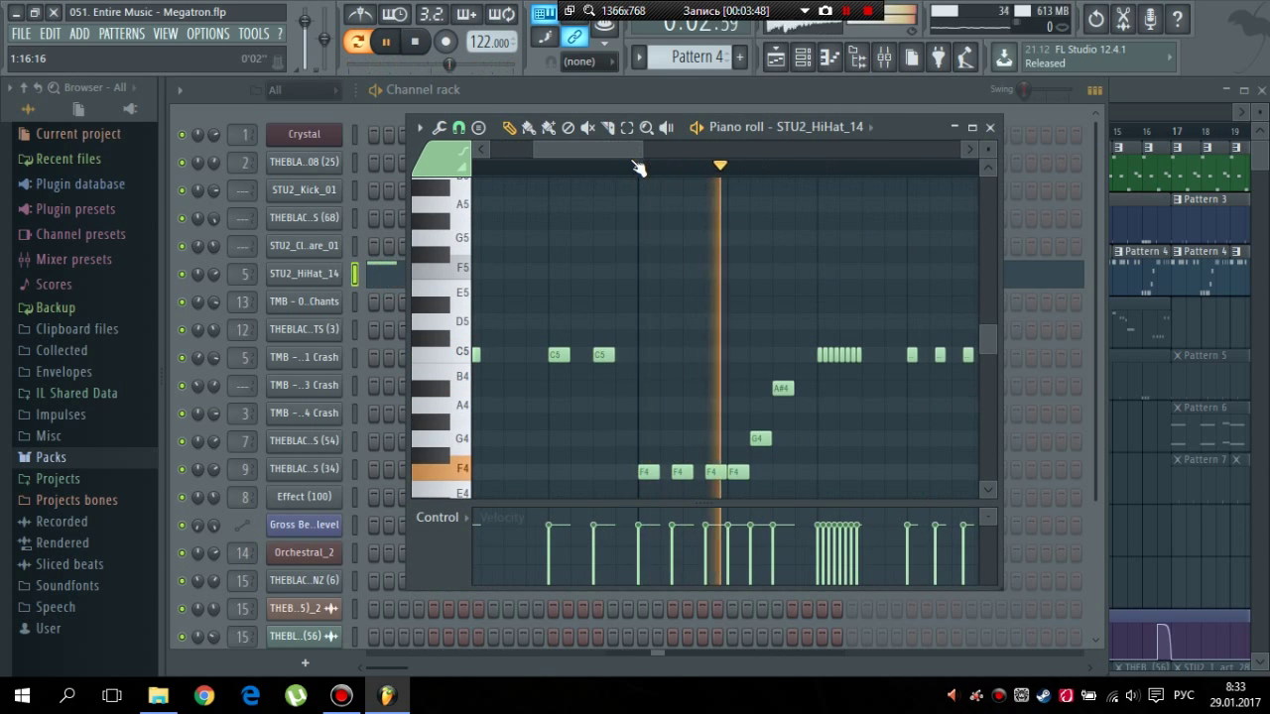
key(space)
drag(621, 146, 576, 154)
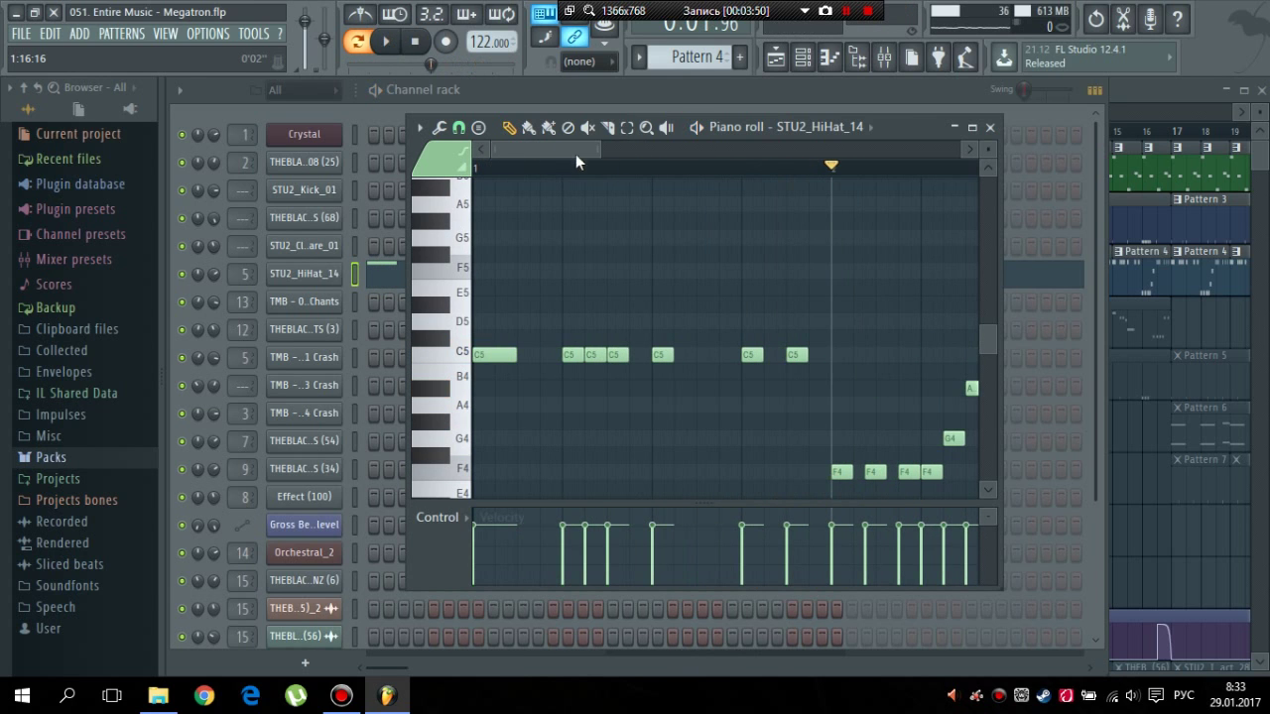
key(space)
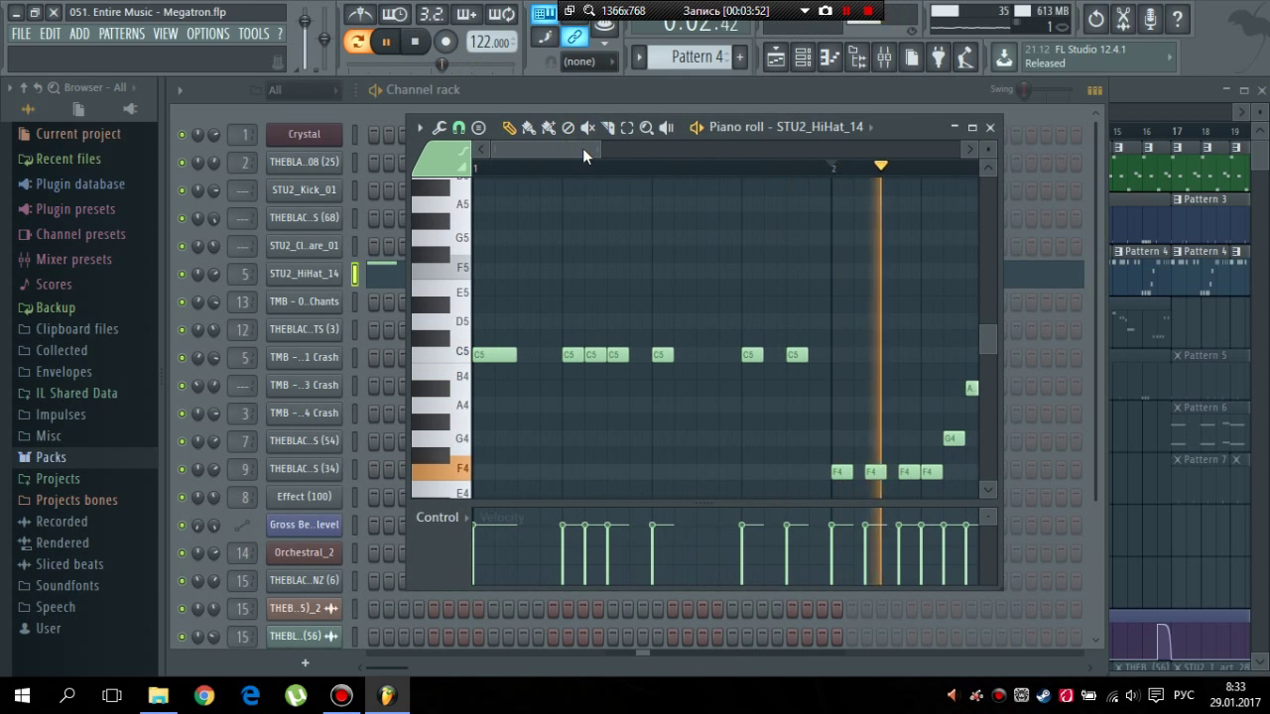
drag(599, 148, 712, 139)
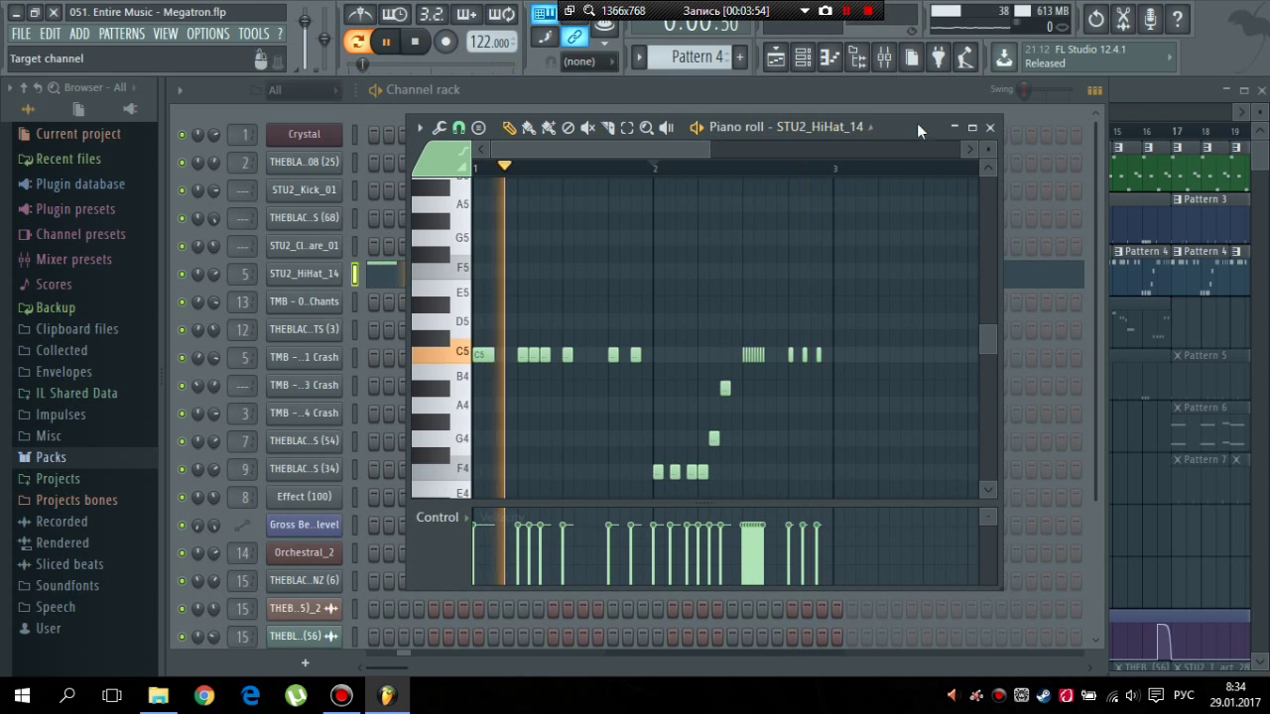
click(988, 127)
- Show the mixer and select the STU2_HiHat_14 track to list its effects, with playback stopped
click(891, 67)
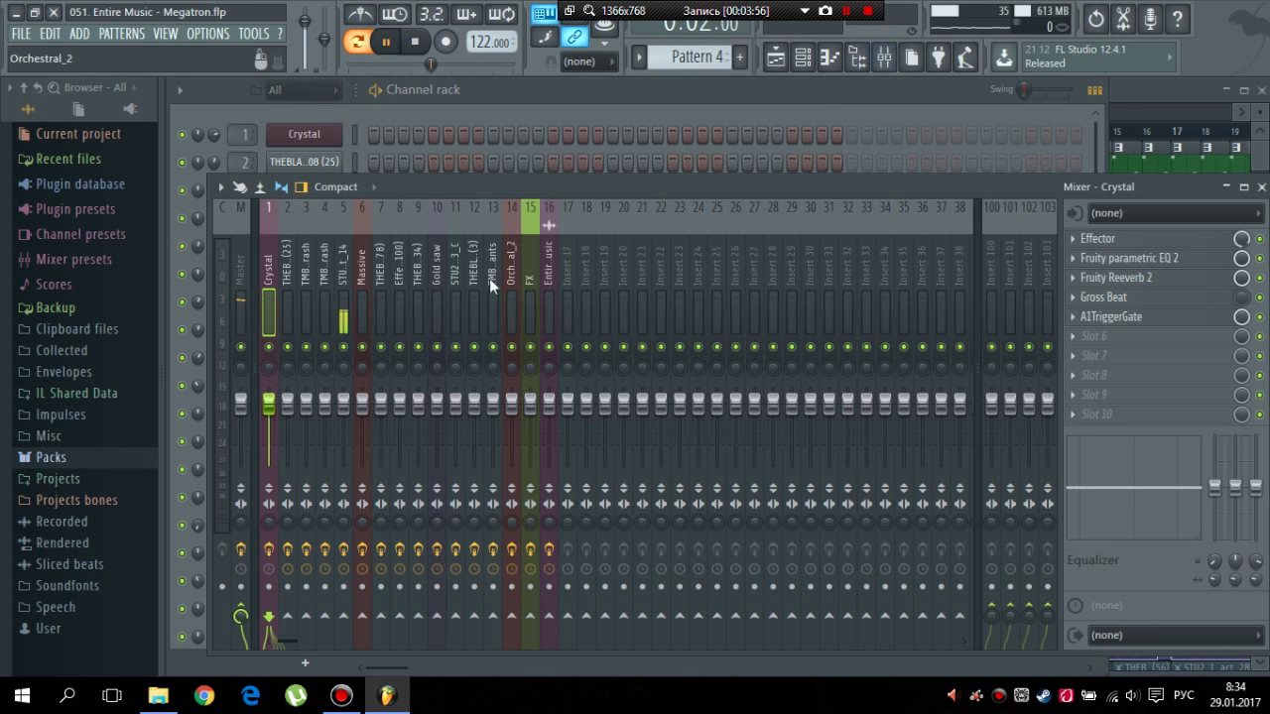
click(342, 278)
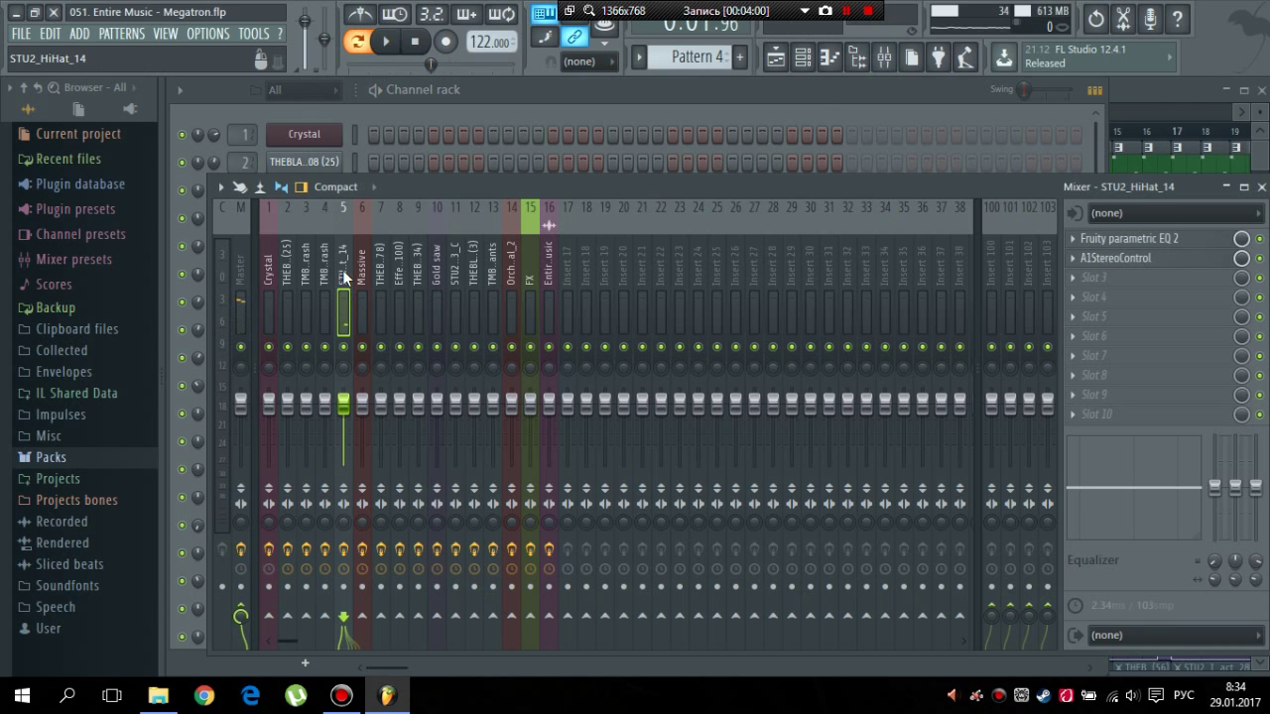
click(362, 277)
click(332, 275)
click(343, 281)
- Examine the A1StereoControl width and the Fruity parametric EQ 2 curve on the hi-hat track, and close the mixer
click(1121, 259)
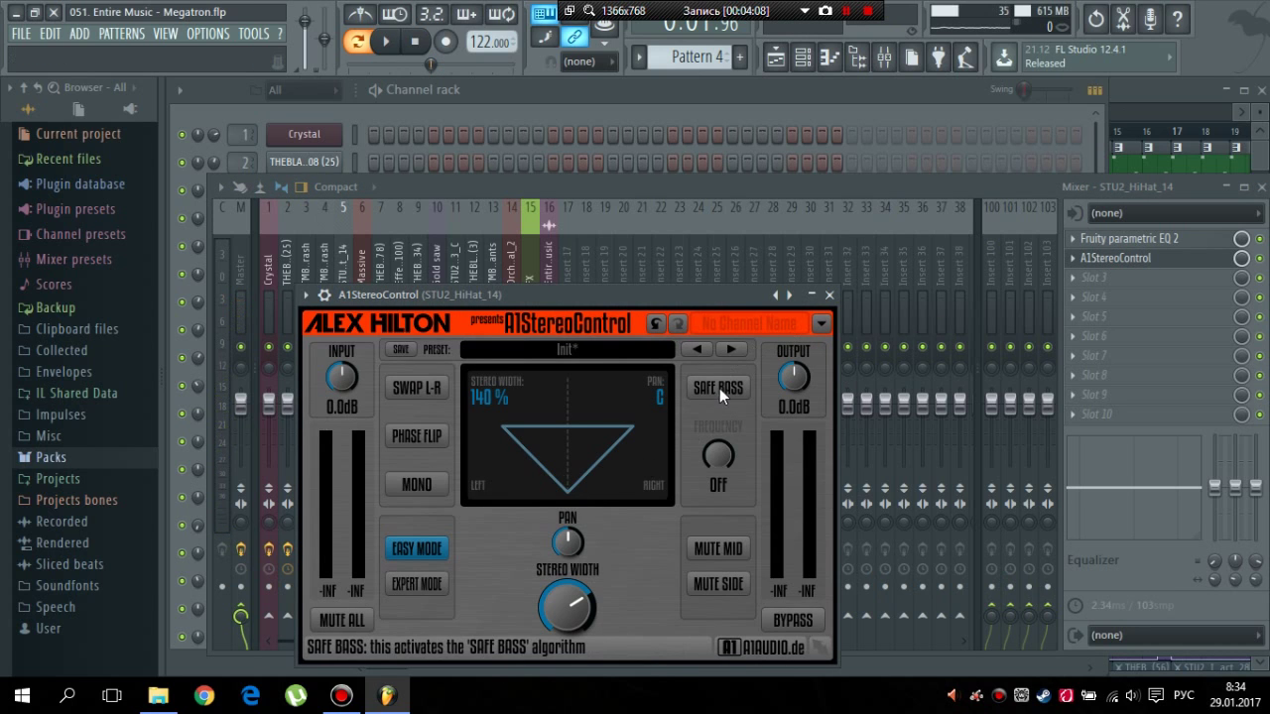
click(829, 294)
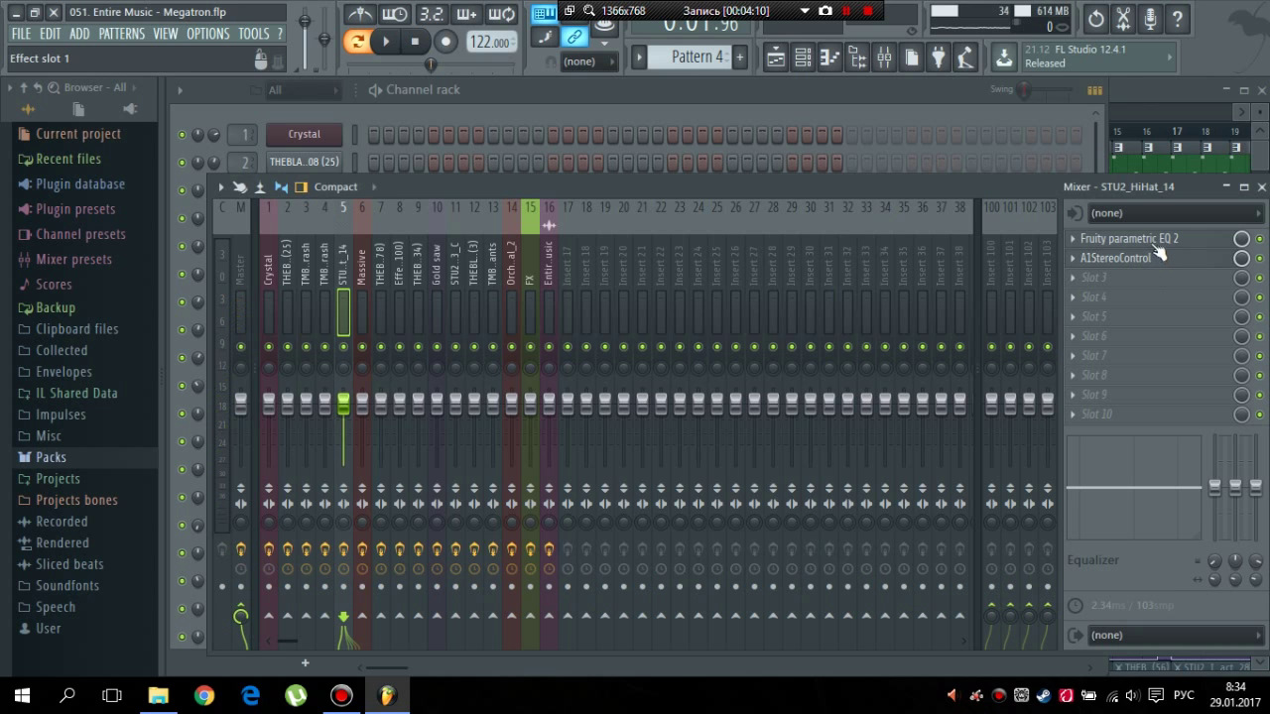
click(1141, 242)
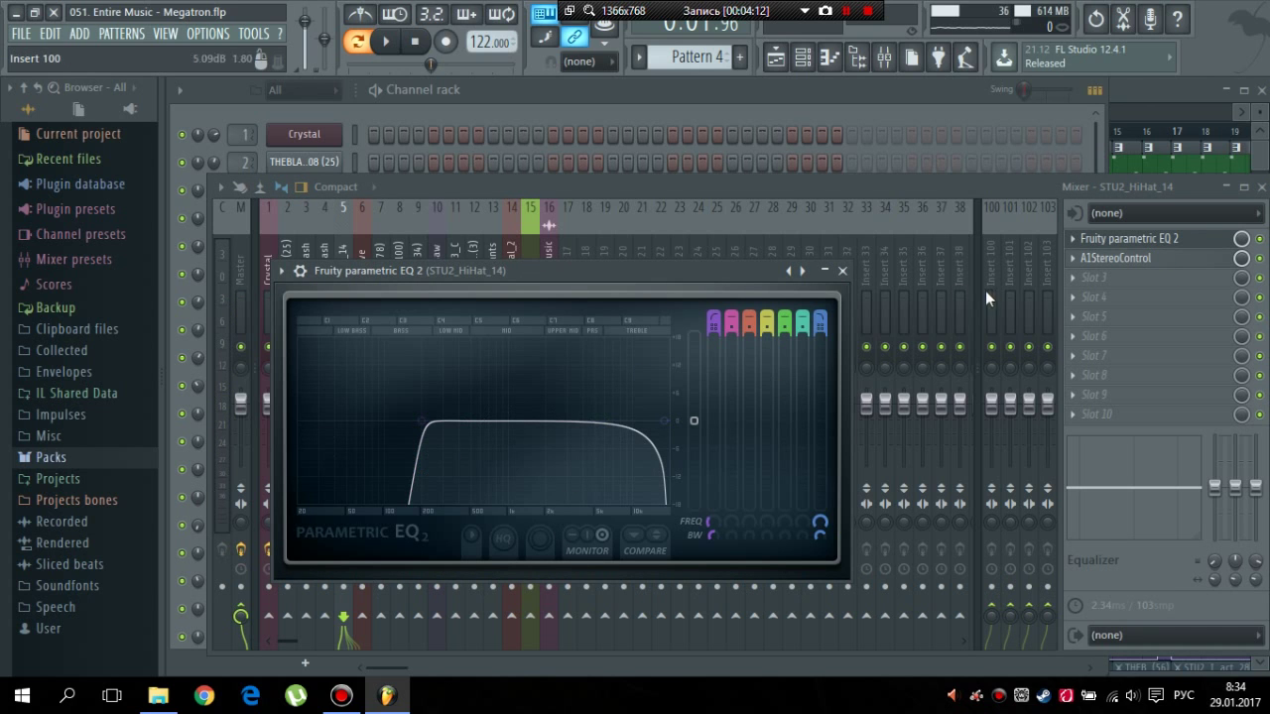
click(843, 271)
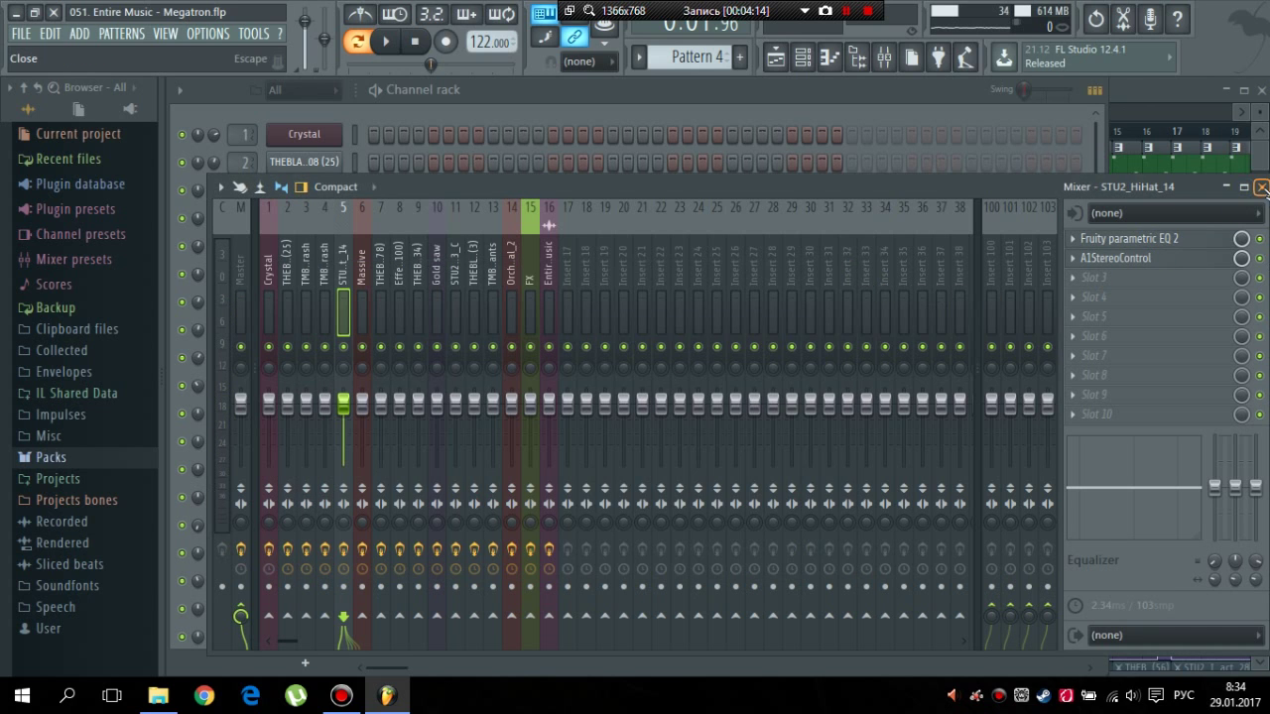
click(1262, 186)
- Return to the playlist and play the Lead, Drums and Hat together in song mode from bar 9
key(F5)
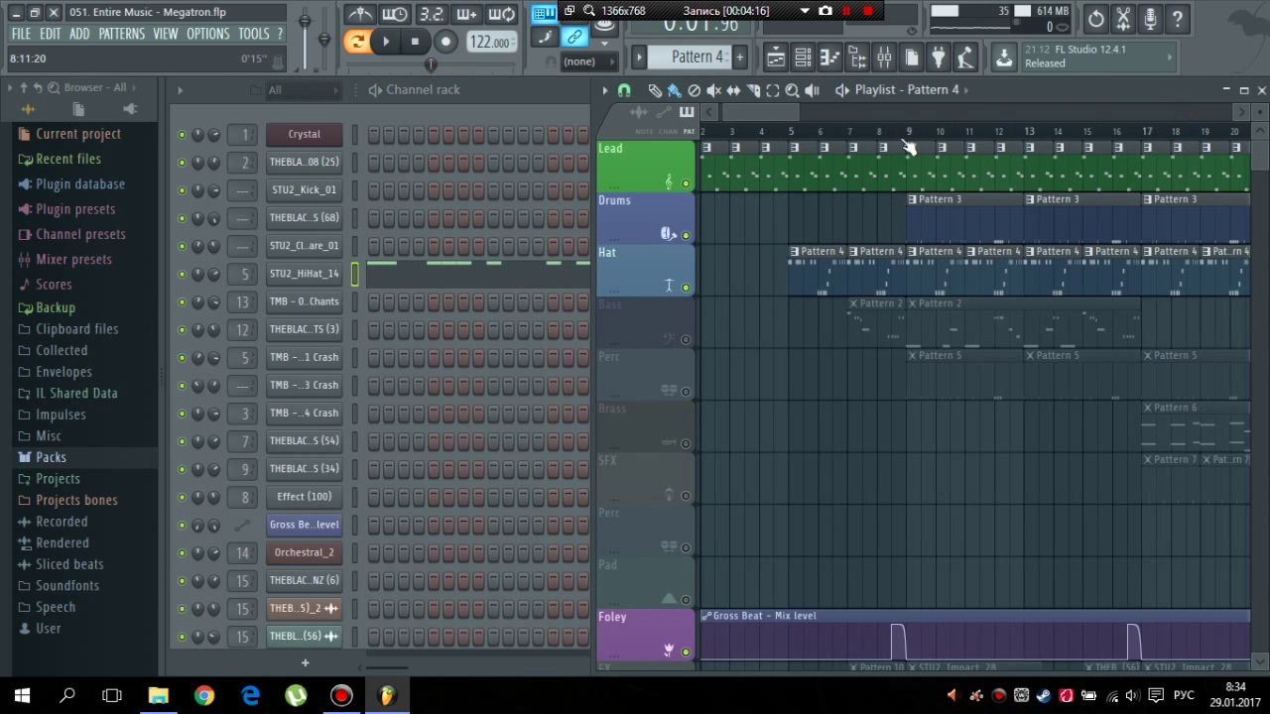
click(906, 142)
scroll(756, 111, left, 1)
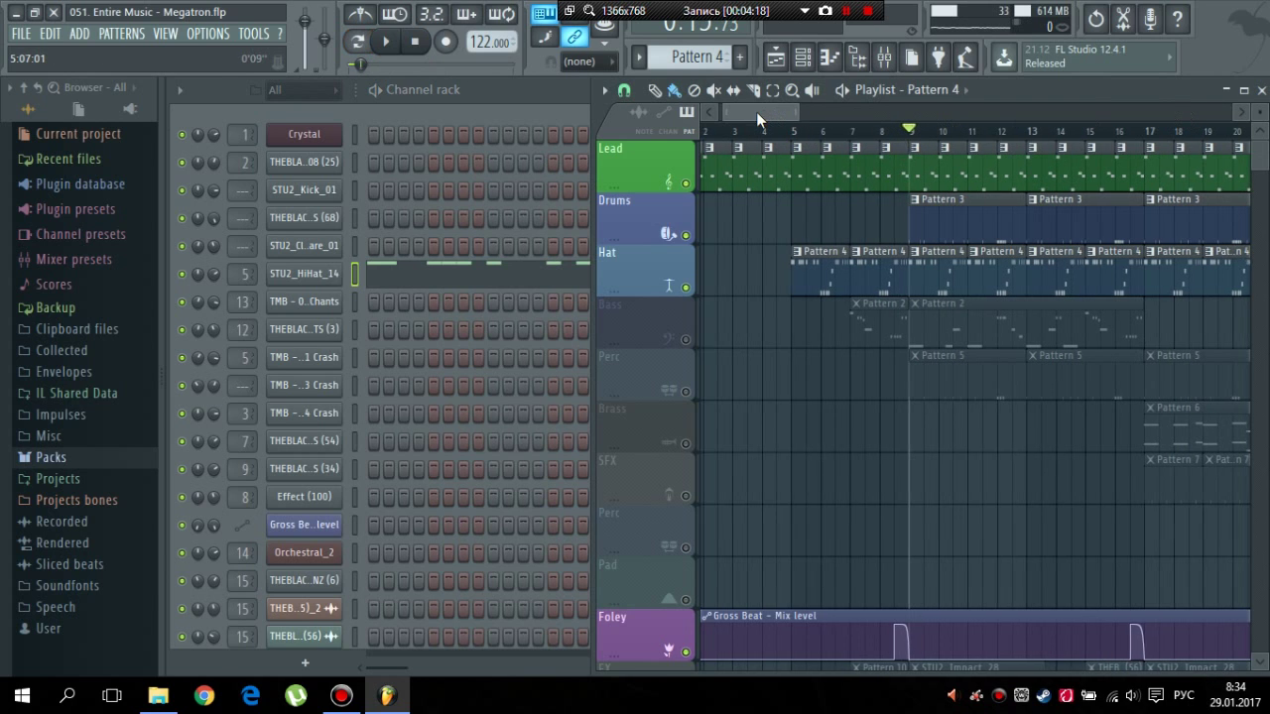
key(space)
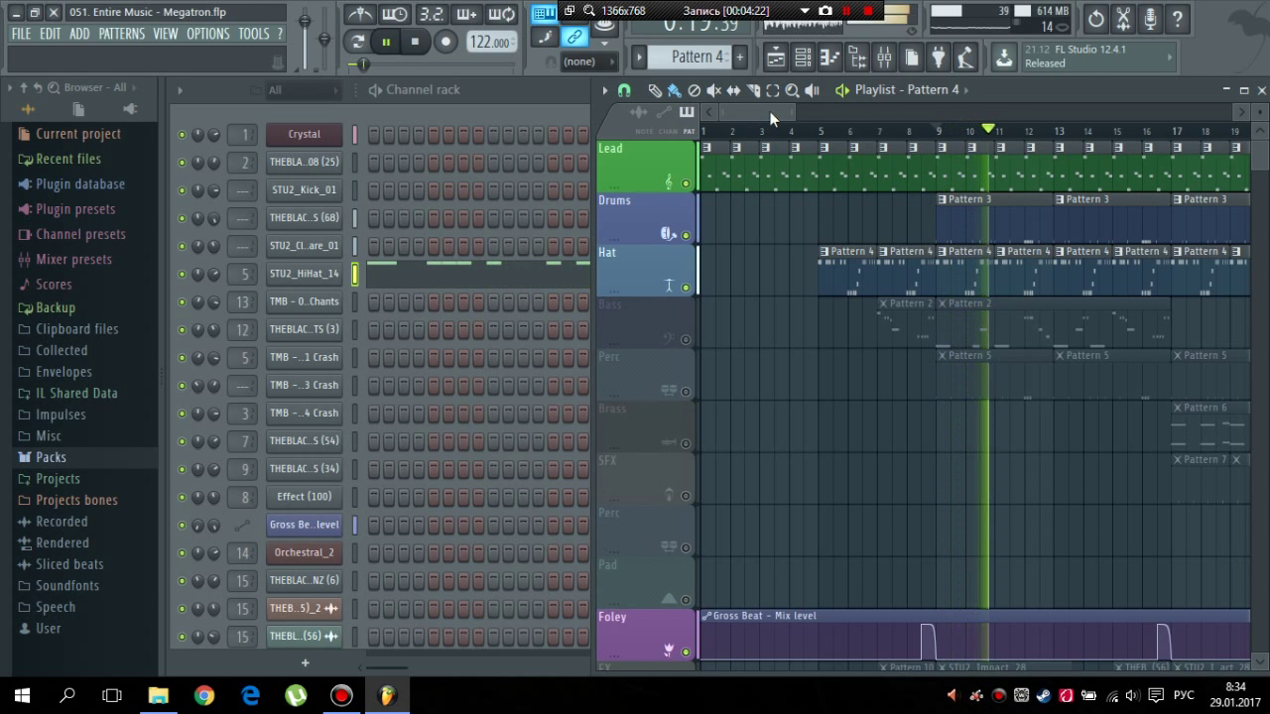
- Stop playback, unmute the Bass track in the playlist and select its Pattern 2
mouse_move(779, 112)
mouse_down()
mouse_move(811, 113)
mouse_move(781, 114)
mouse_move(798, 116)
mouse_up()
key(space)
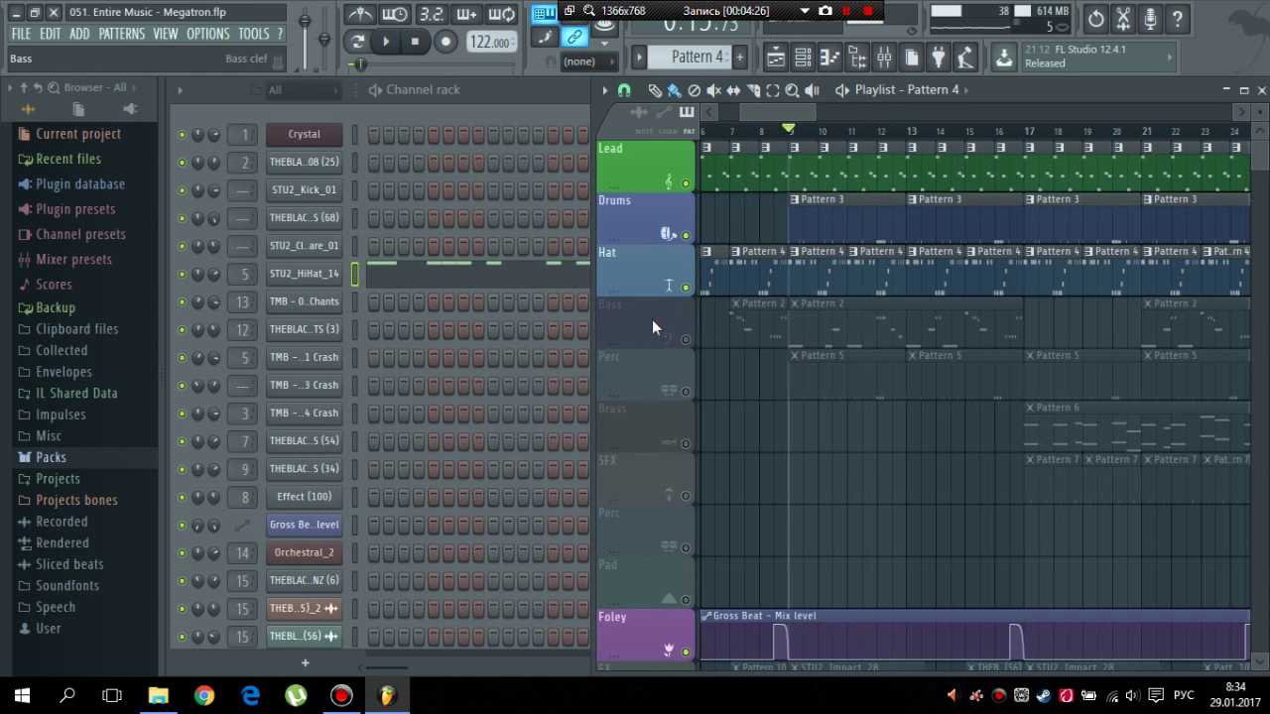
click(685, 340)
click(822, 321)
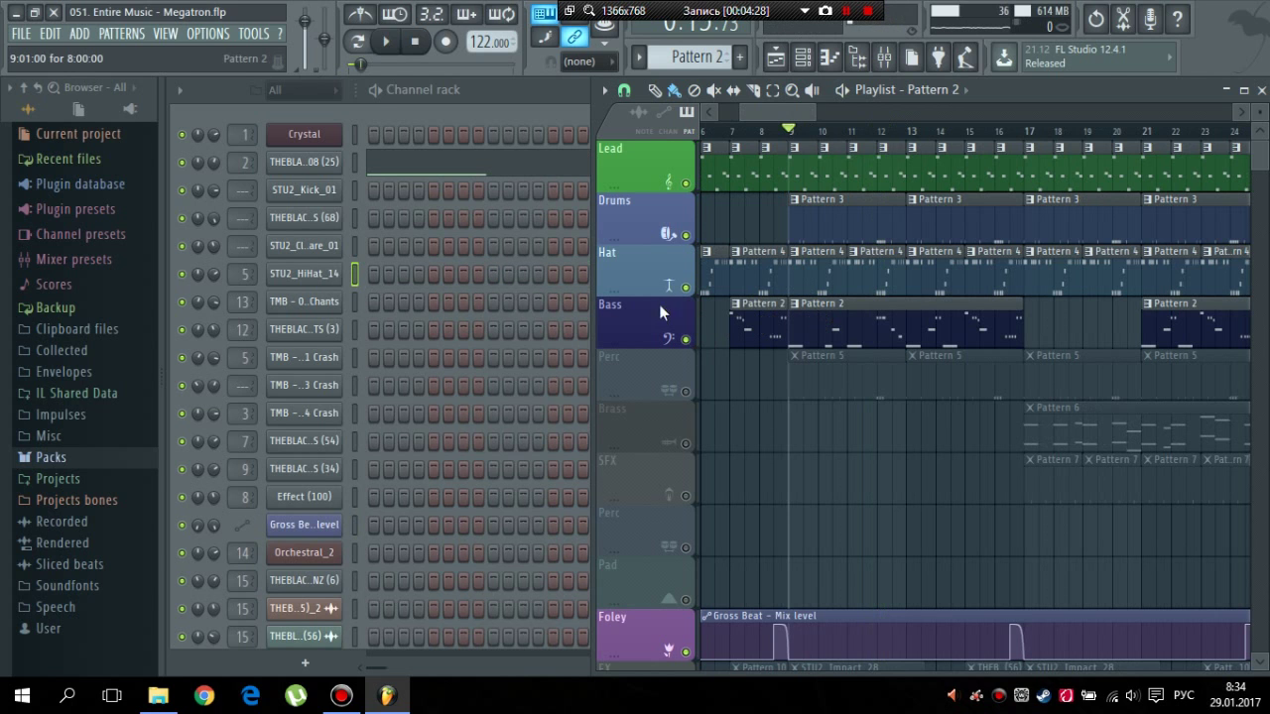
- Play Pattern 2 alone and show the THEBLACKHITTAZ_808 (25) bass notes in the piano roll
click(375, 90)
key(space)
click(508, 166)
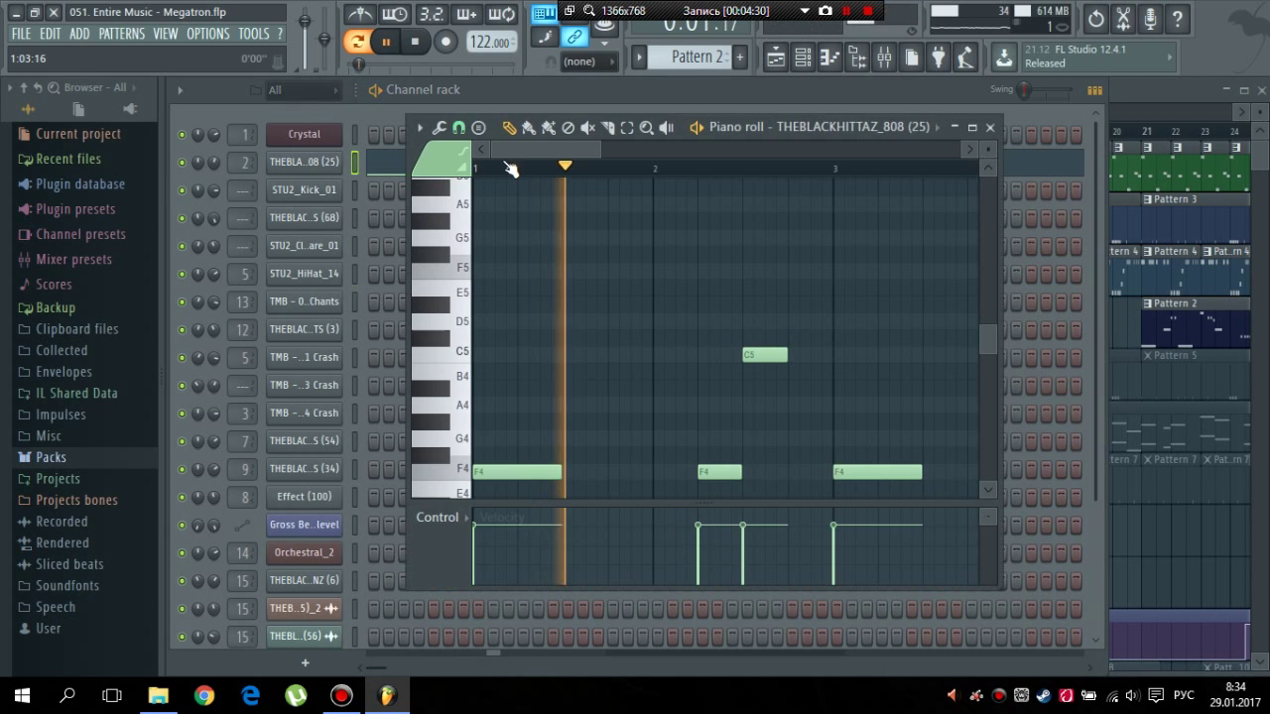
drag(620, 151, 654, 156)
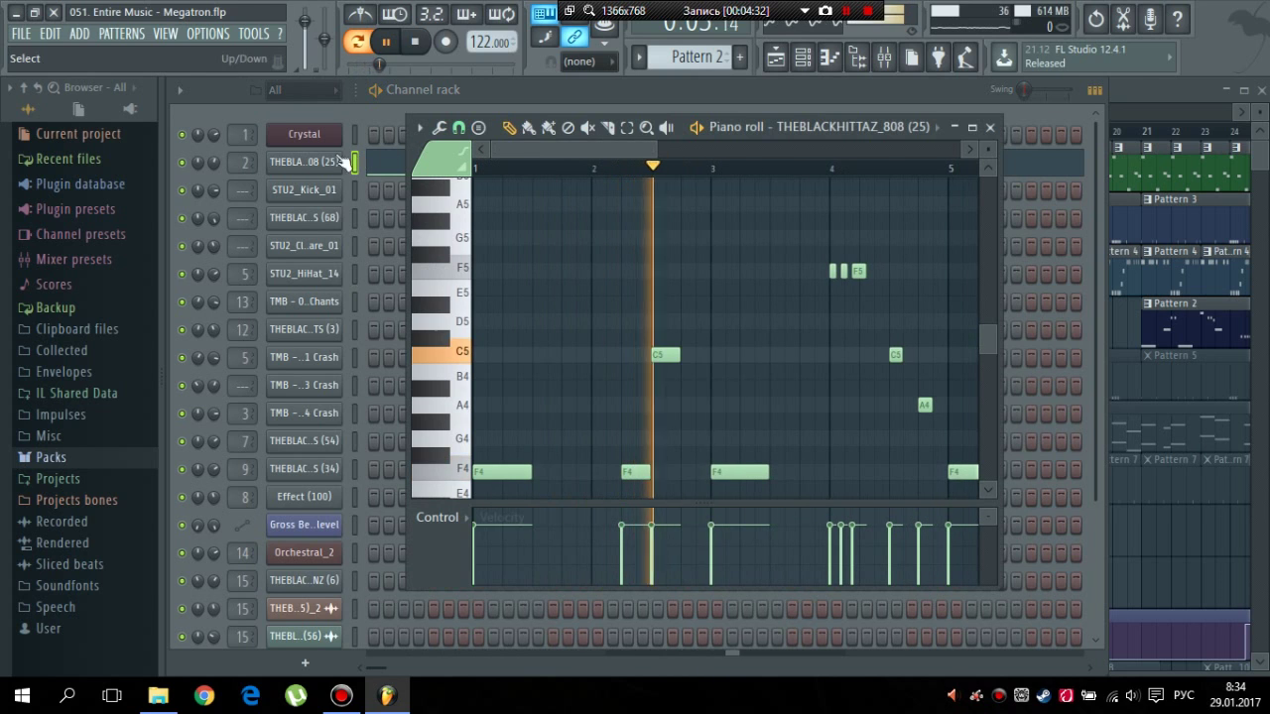
- Examine the THEBLACKHITTAZ_808 (25) sampler settings and the remaining bass notes, closing both windows and stopping playback
click(303, 162)
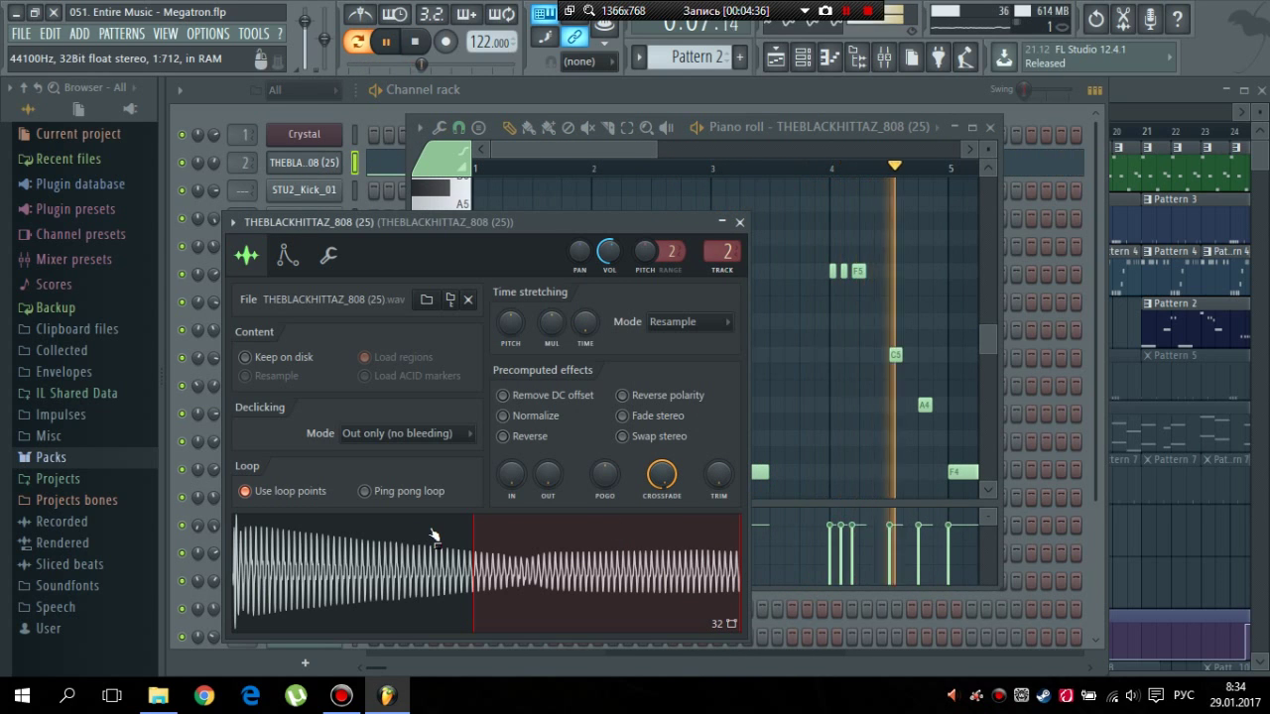
click(739, 222)
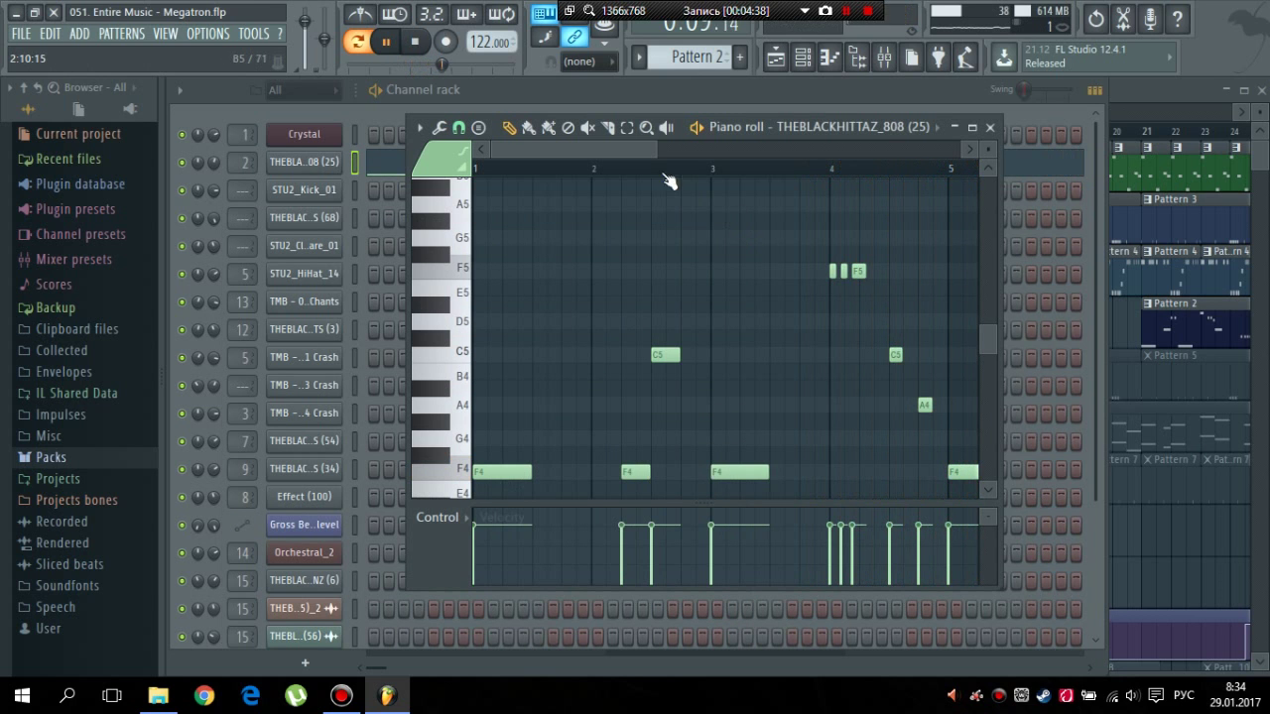
drag(656, 149, 842, 149)
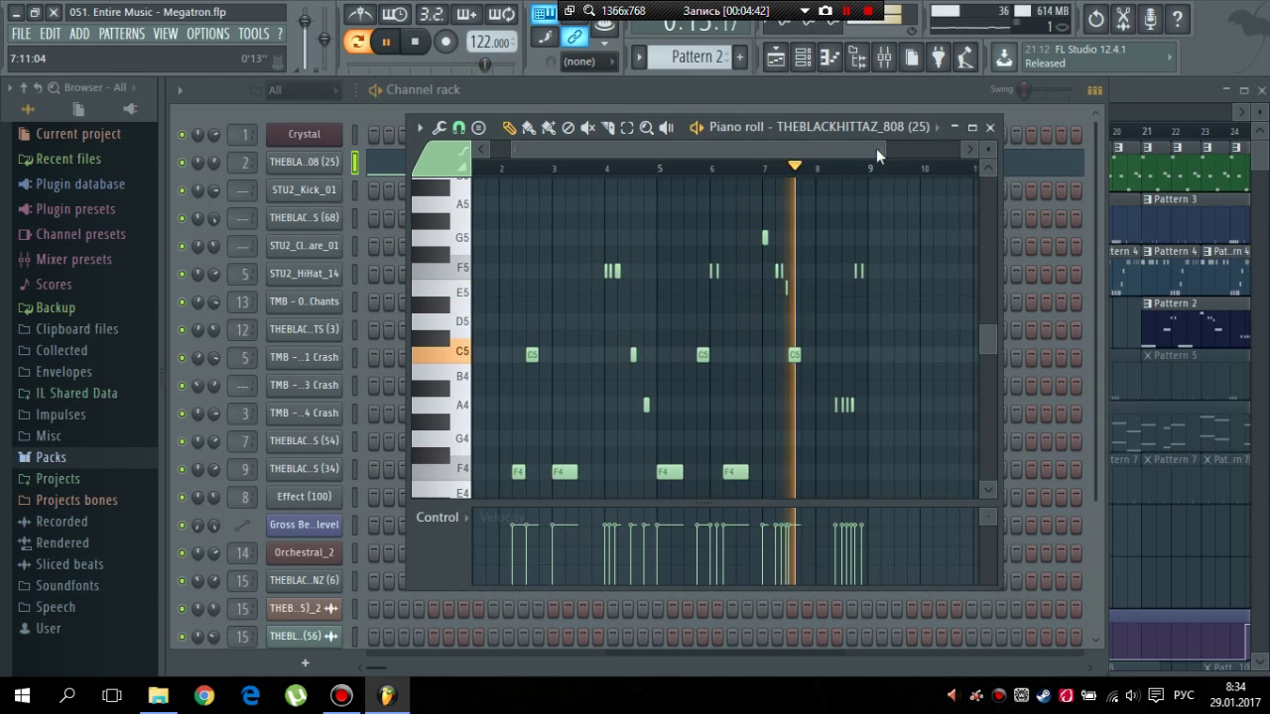
click(990, 127)
key(space)
- Return to the playlist, play the arrangement with the Bass from bar 9, and stop playback
click(1140, 99)
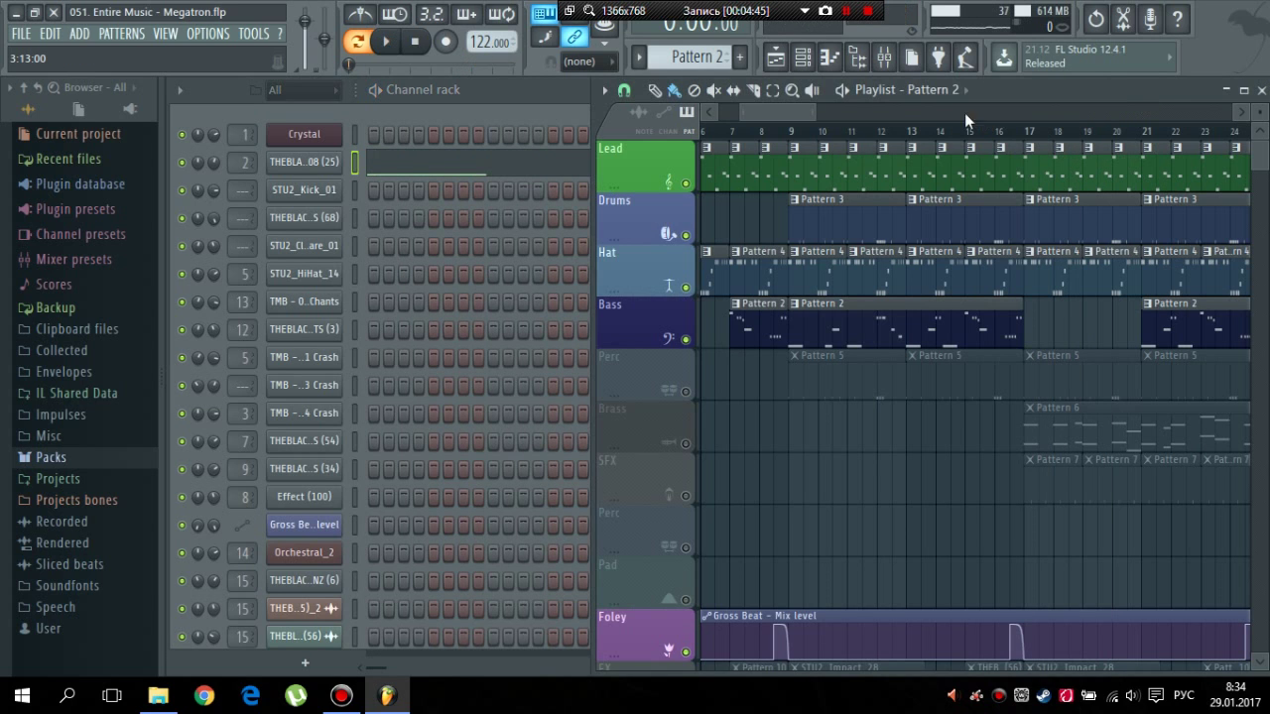
click(793, 133)
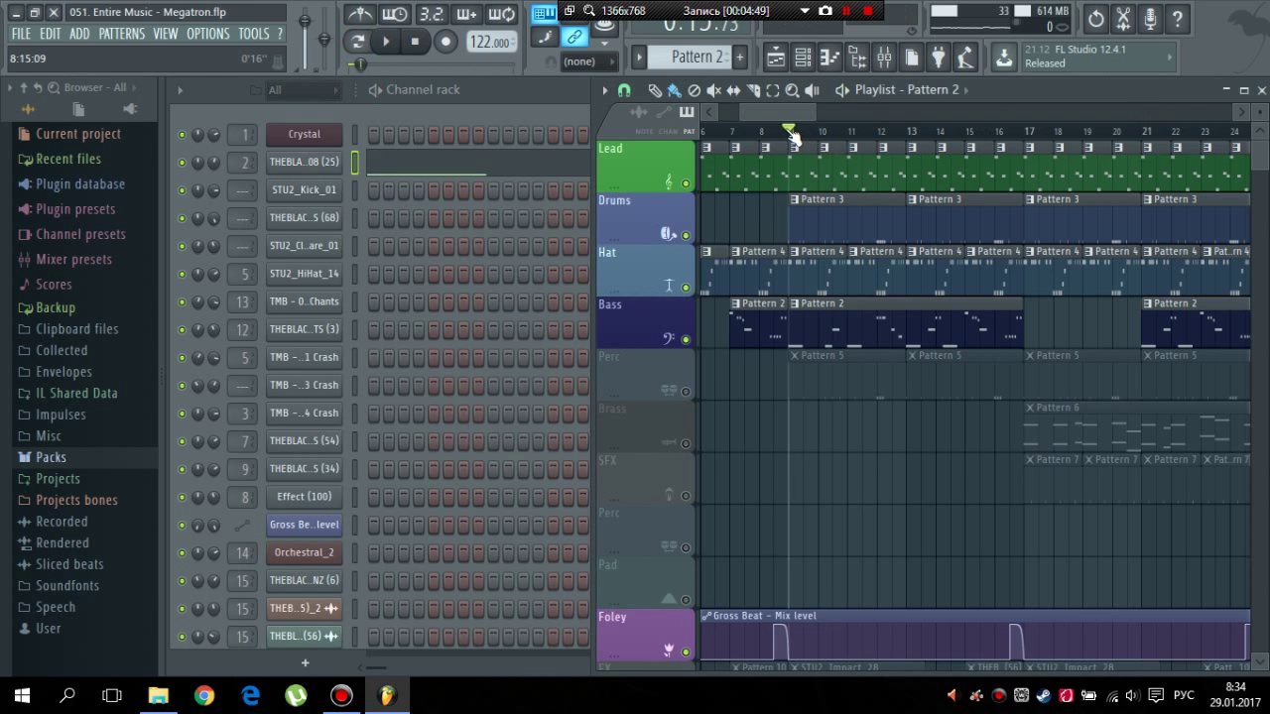
key(space)
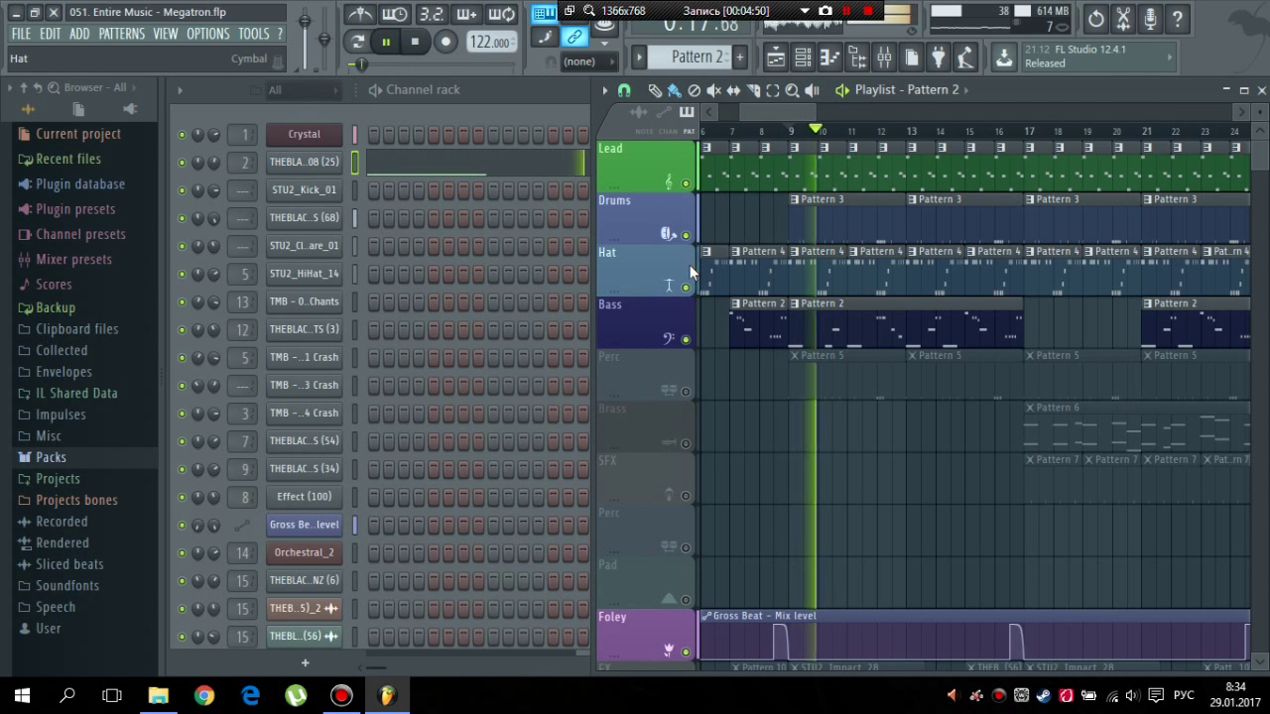
key(space)
- Unmute the first Perc track and play its Pattern 5 alone, viewing the crash steps in the channel rack
click(686, 391)
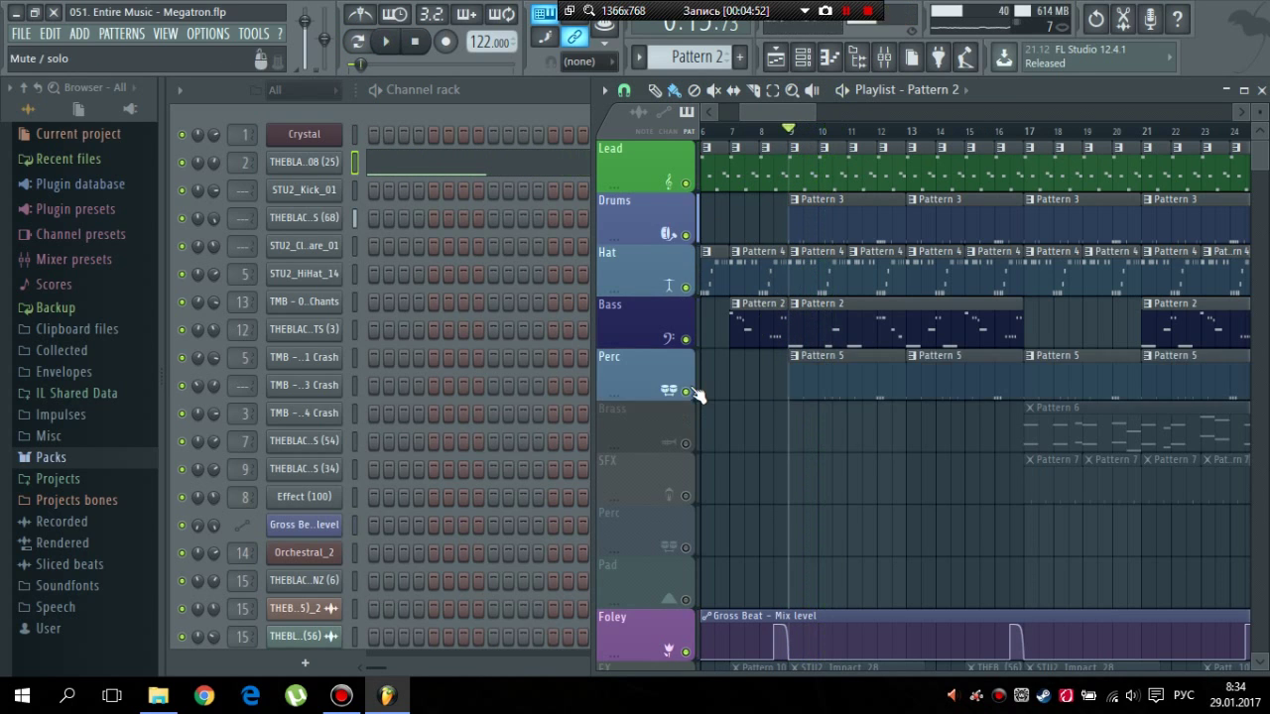
click(811, 383)
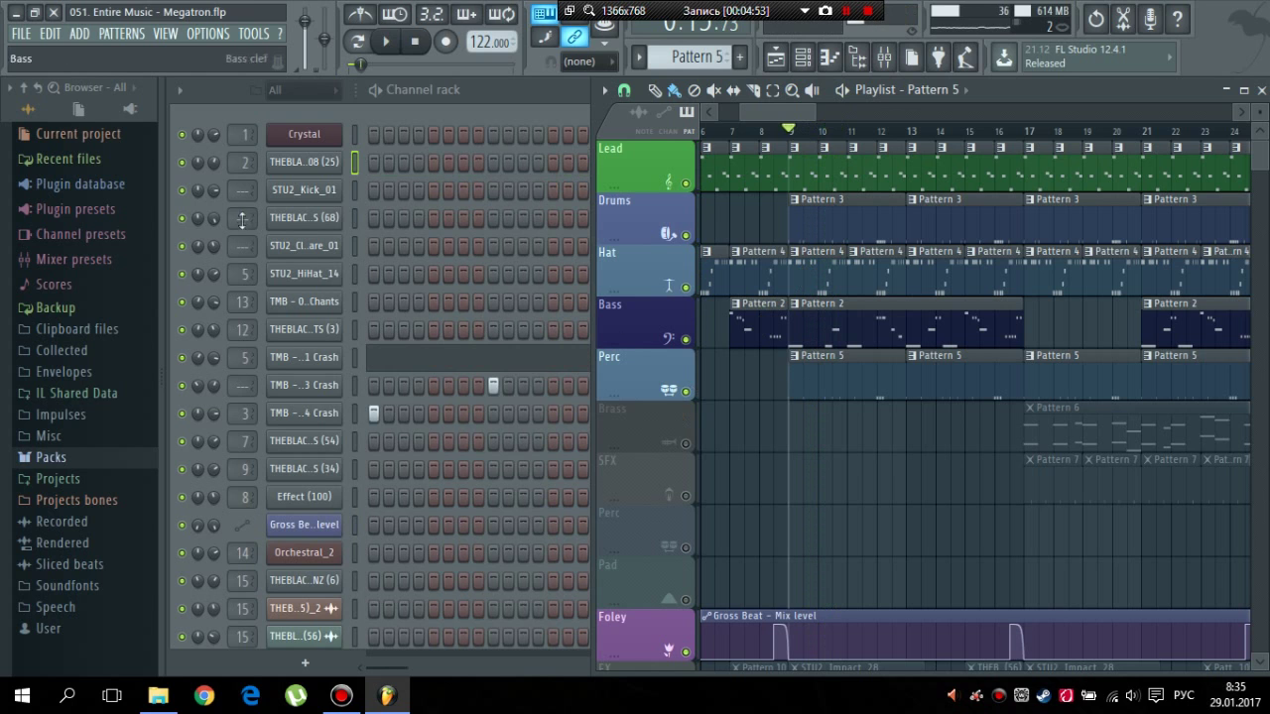
click(380, 97)
key(space)
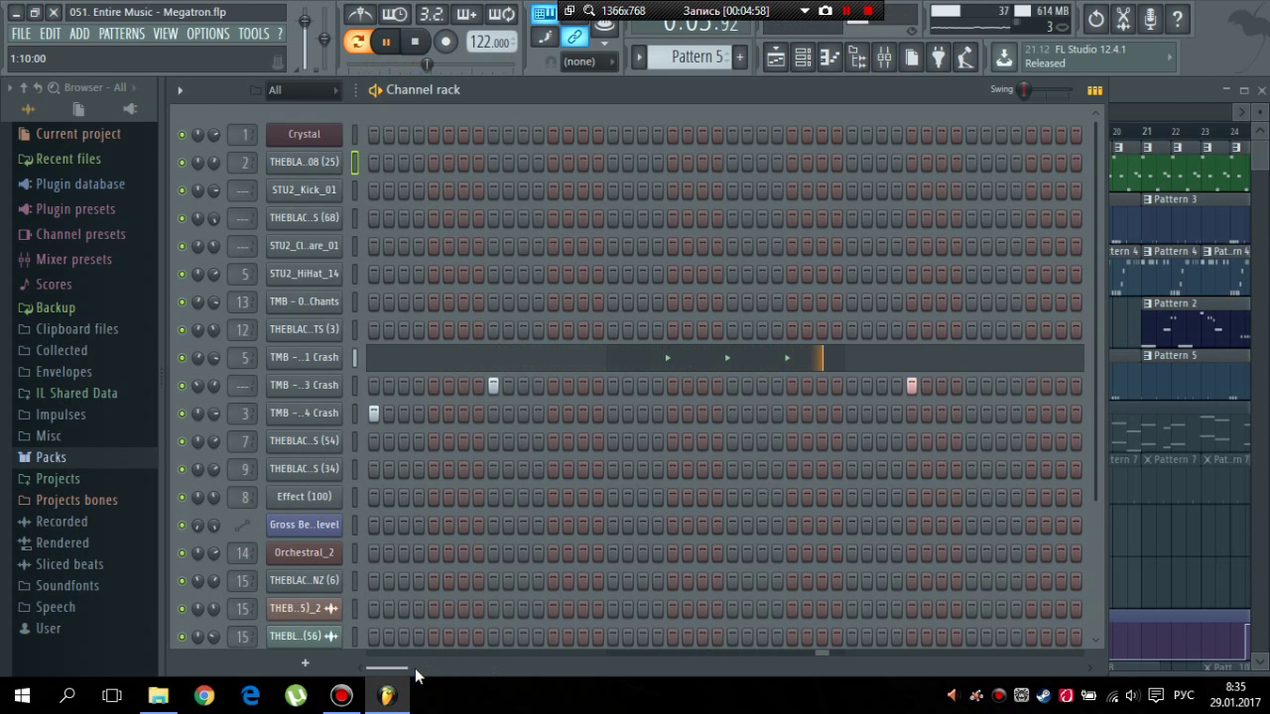
drag(416, 669, 345, 664)
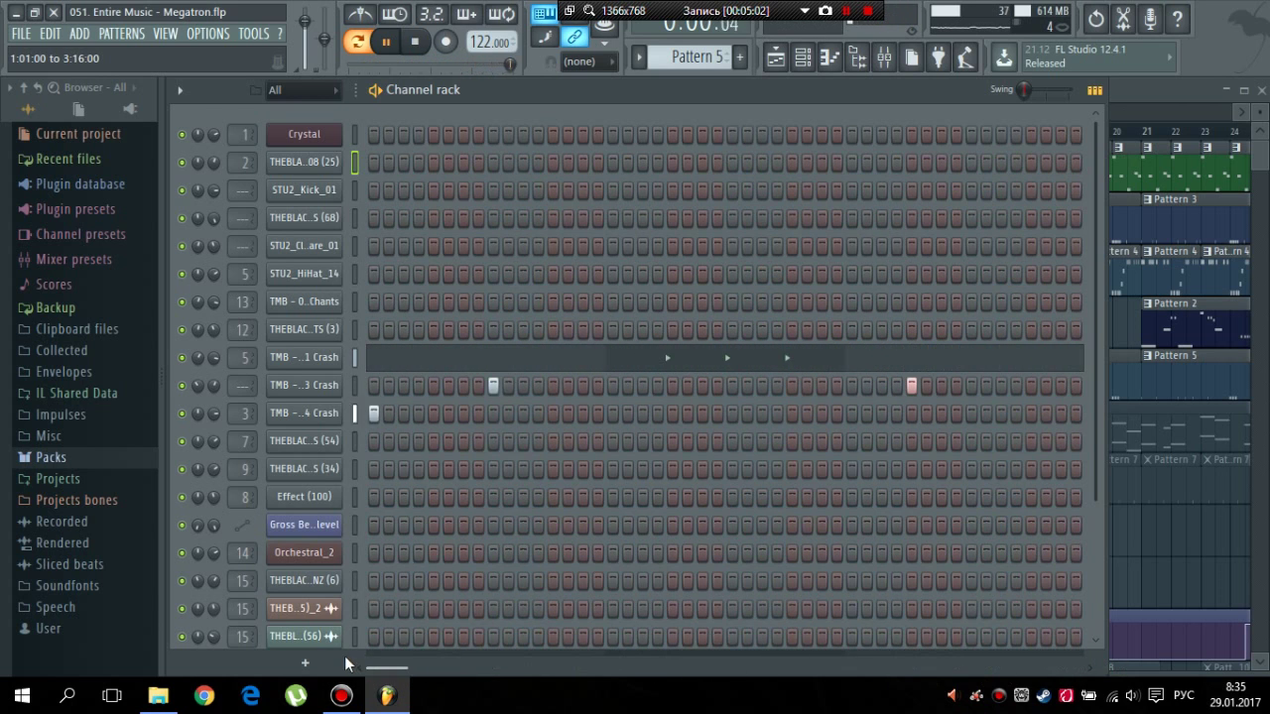
- Show the mixer, stop playback and select the TMB - 004 Crash track to list its effects
click(1184, 111)
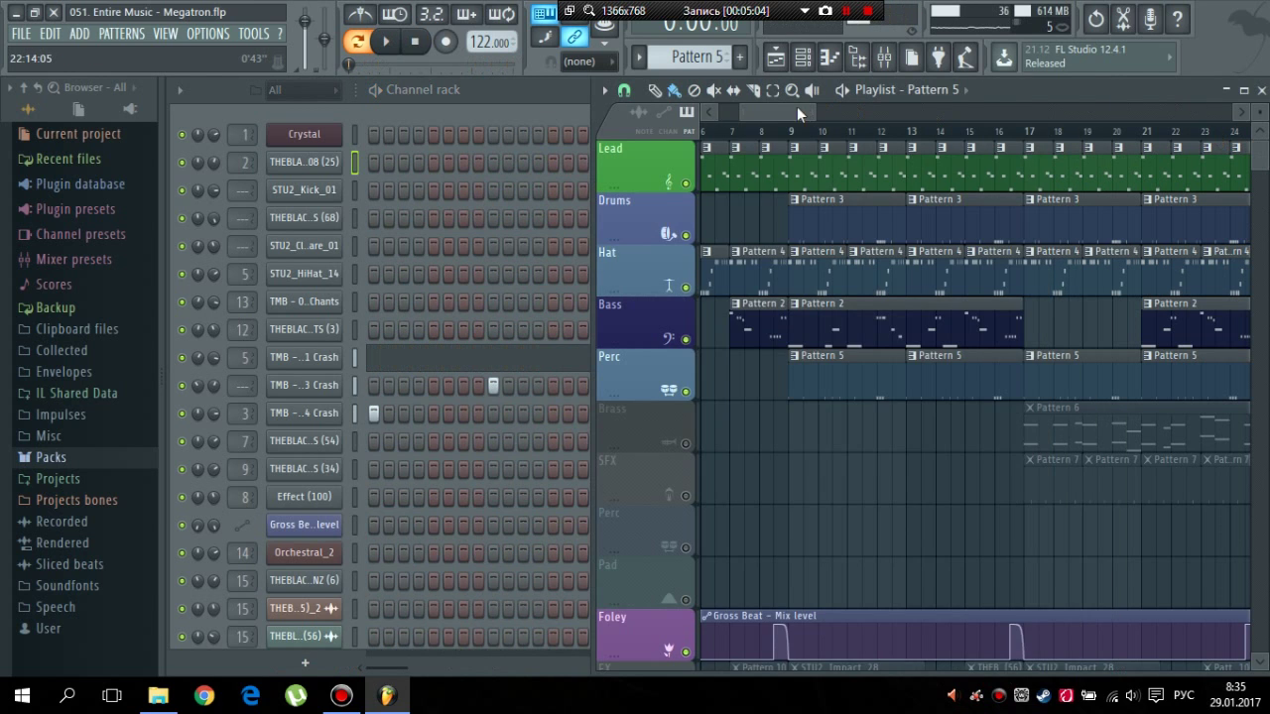
drag(796, 107, 776, 127)
click(884, 60)
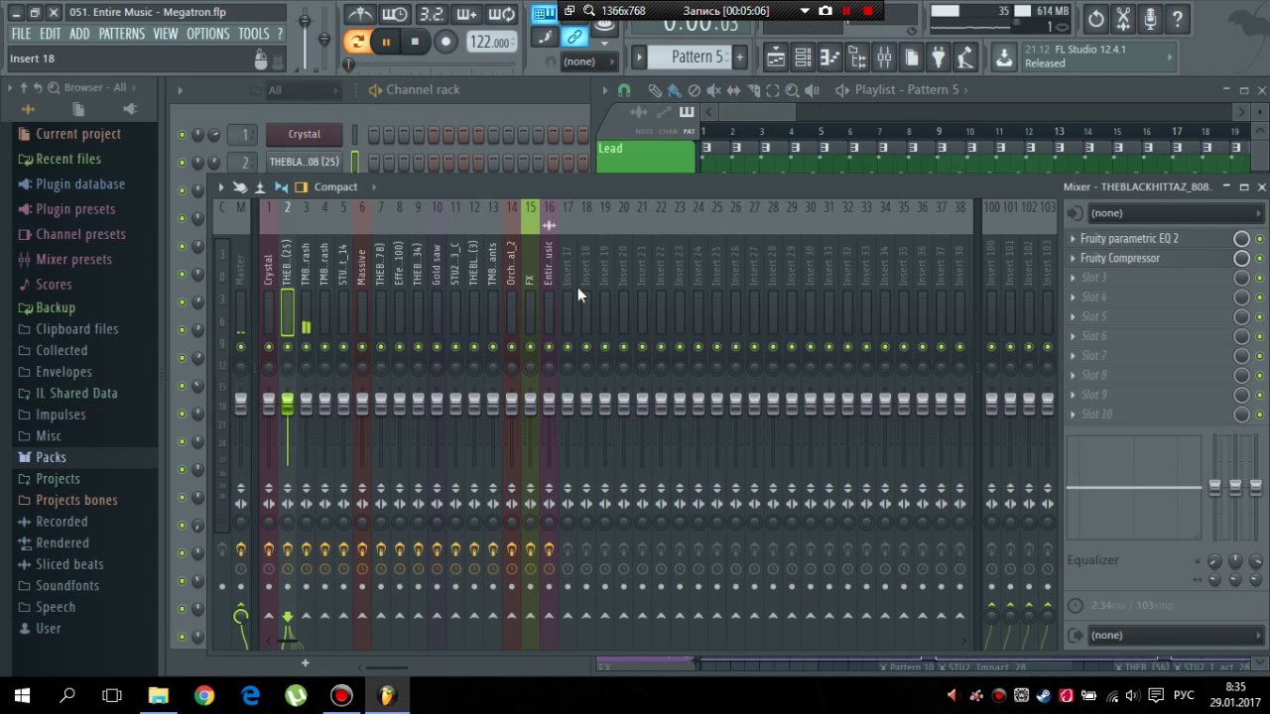
key(space)
click(300, 284)
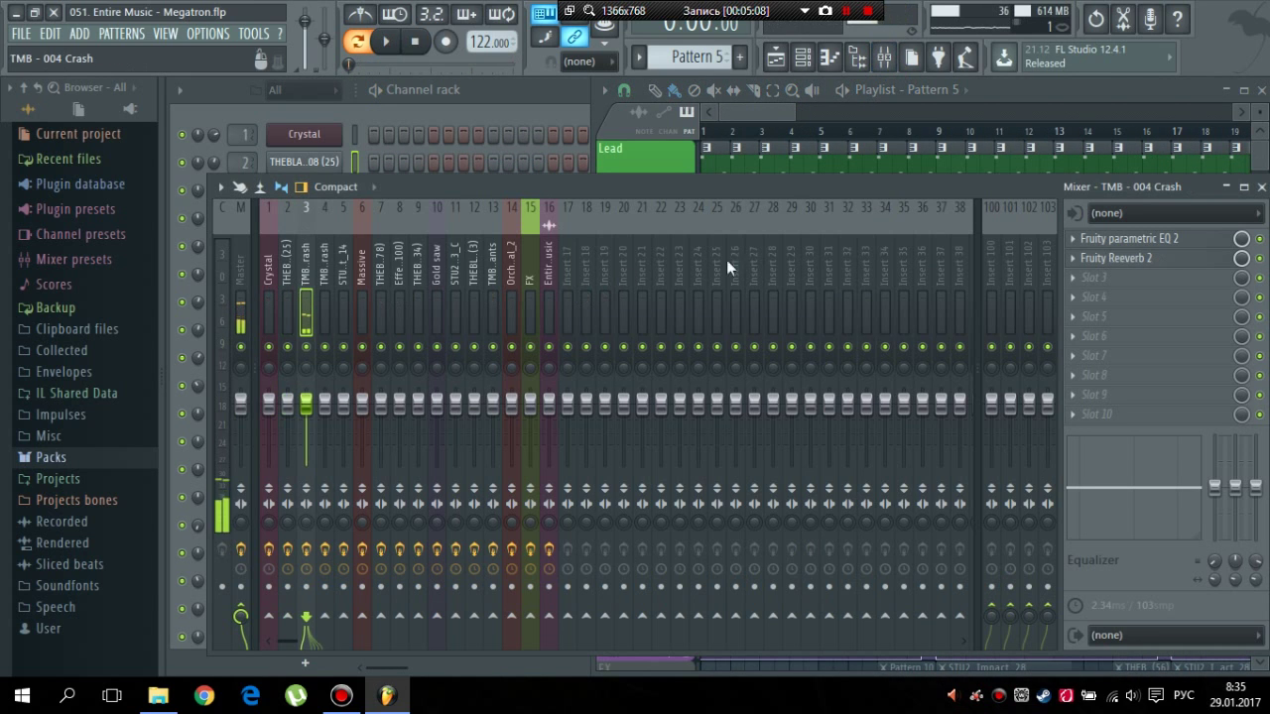
- Examine the Fruity Reeverb 2 and Fruity parametric EQ 2 settings on the crash track, and close the mixer
click(1141, 260)
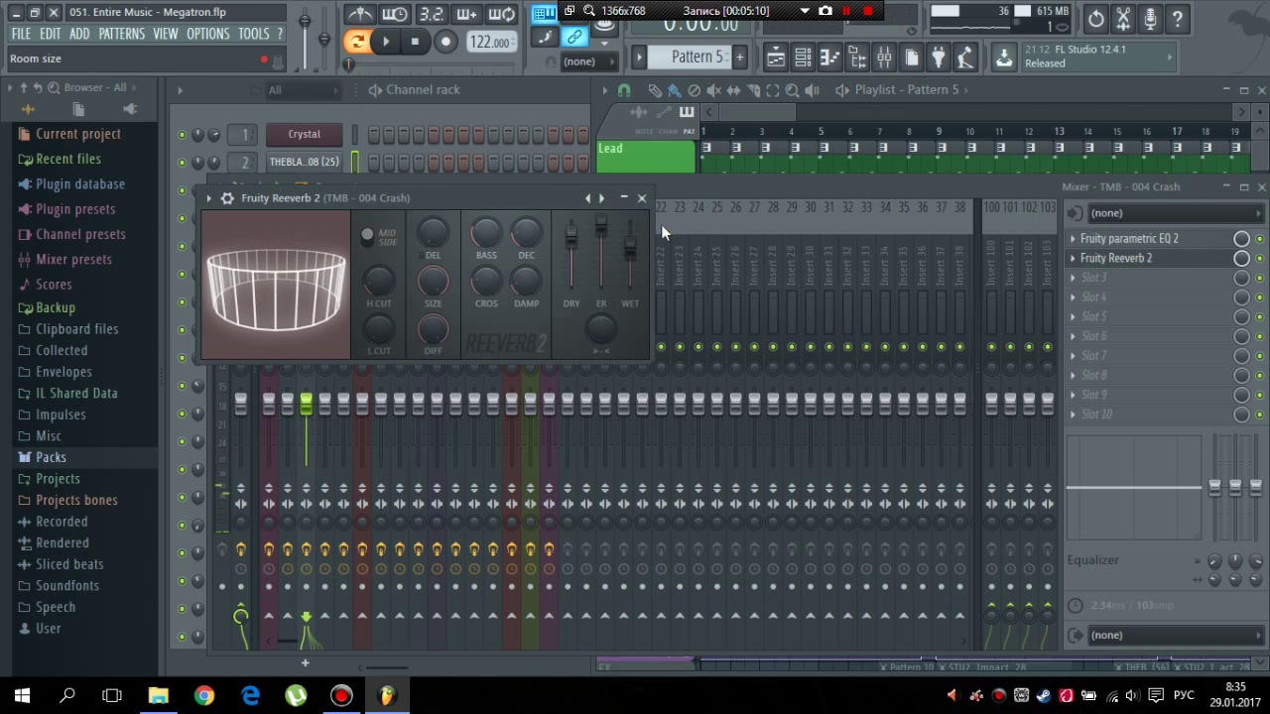
click(642, 199)
click(1198, 246)
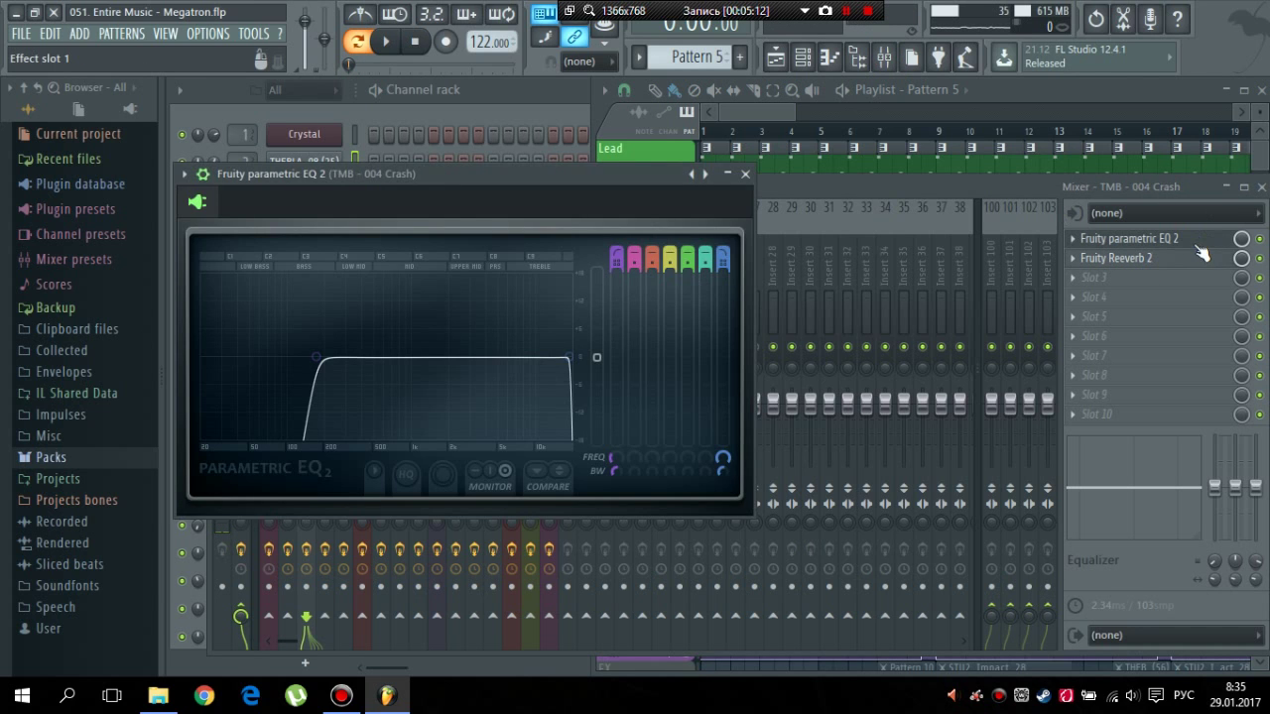
click(1199, 246)
click(1261, 186)
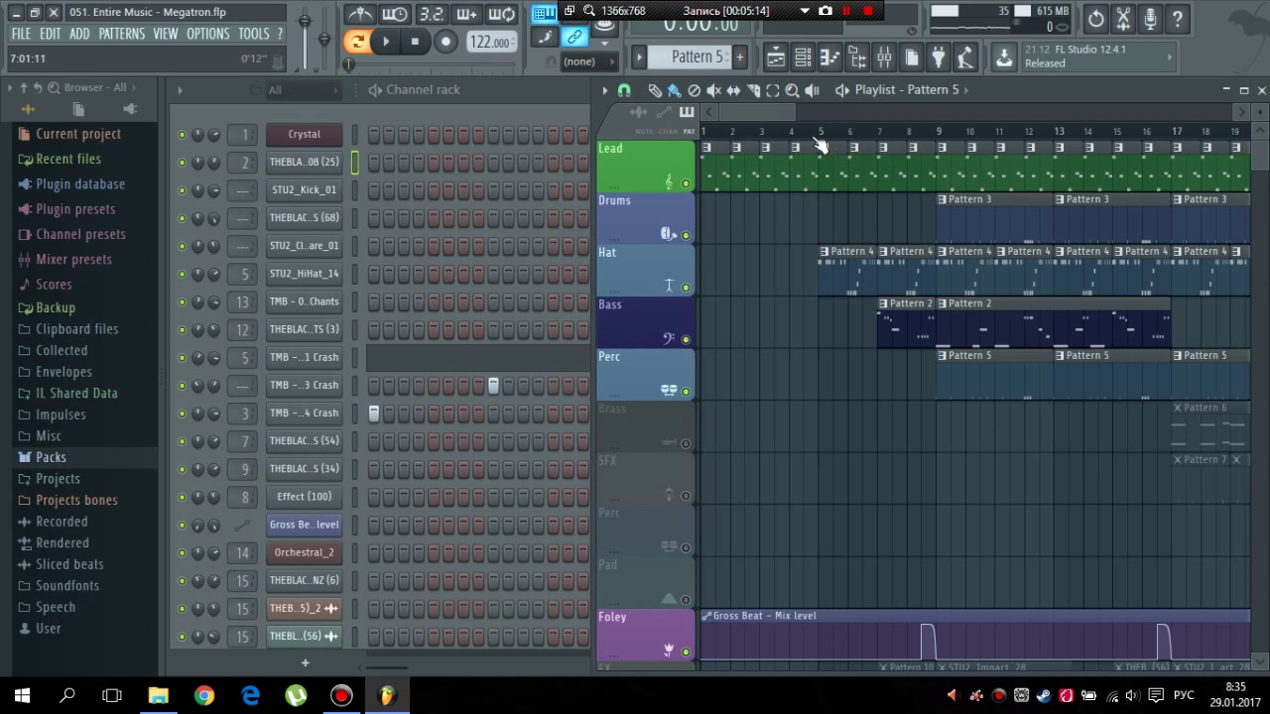
- Play the Lead, Drums, Hat, Bass and Perc tracks together from bar 9 in song mode
drag(794, 119, 846, 118)
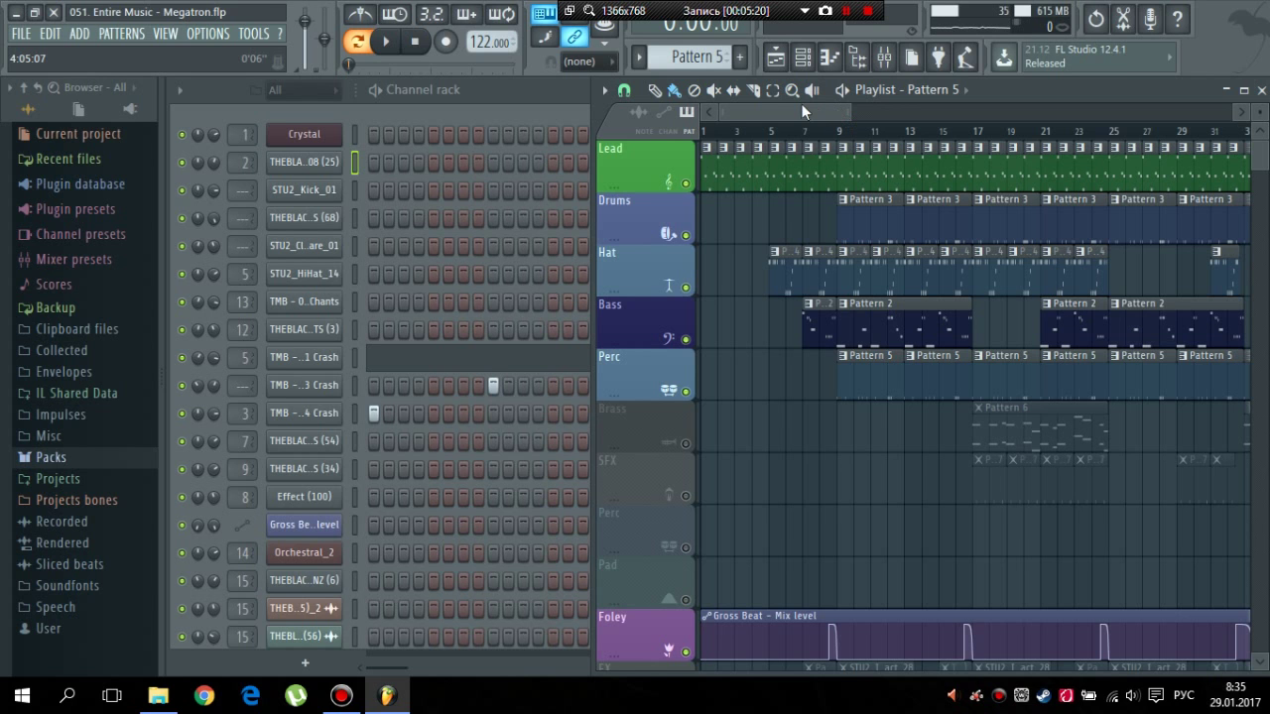
drag(842, 112, 781, 115)
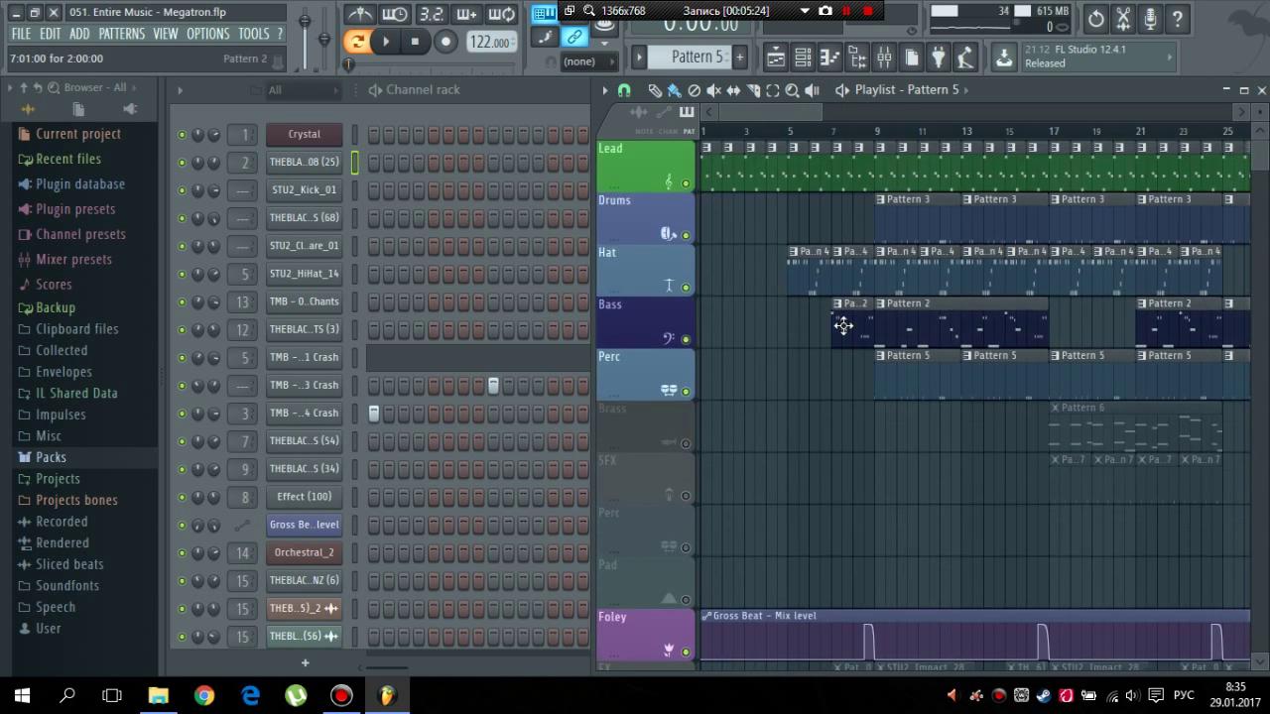
click(878, 129)
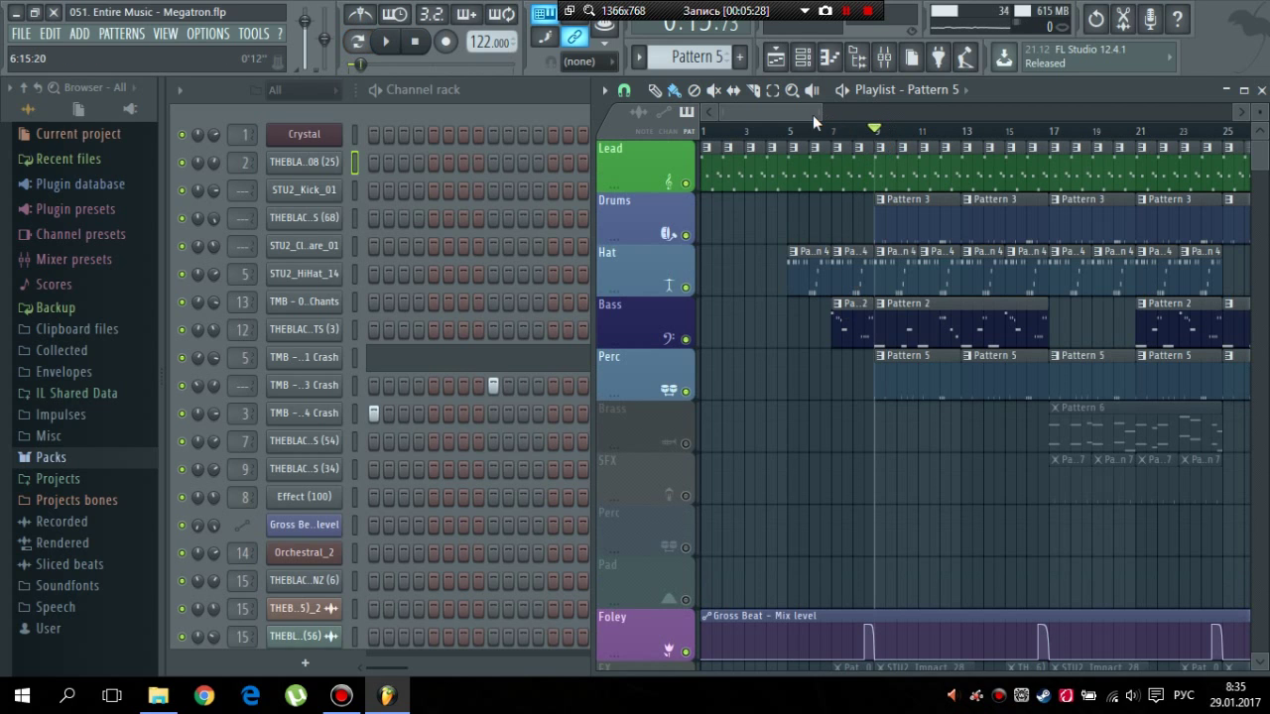
drag(813, 115, 793, 120)
key(space)
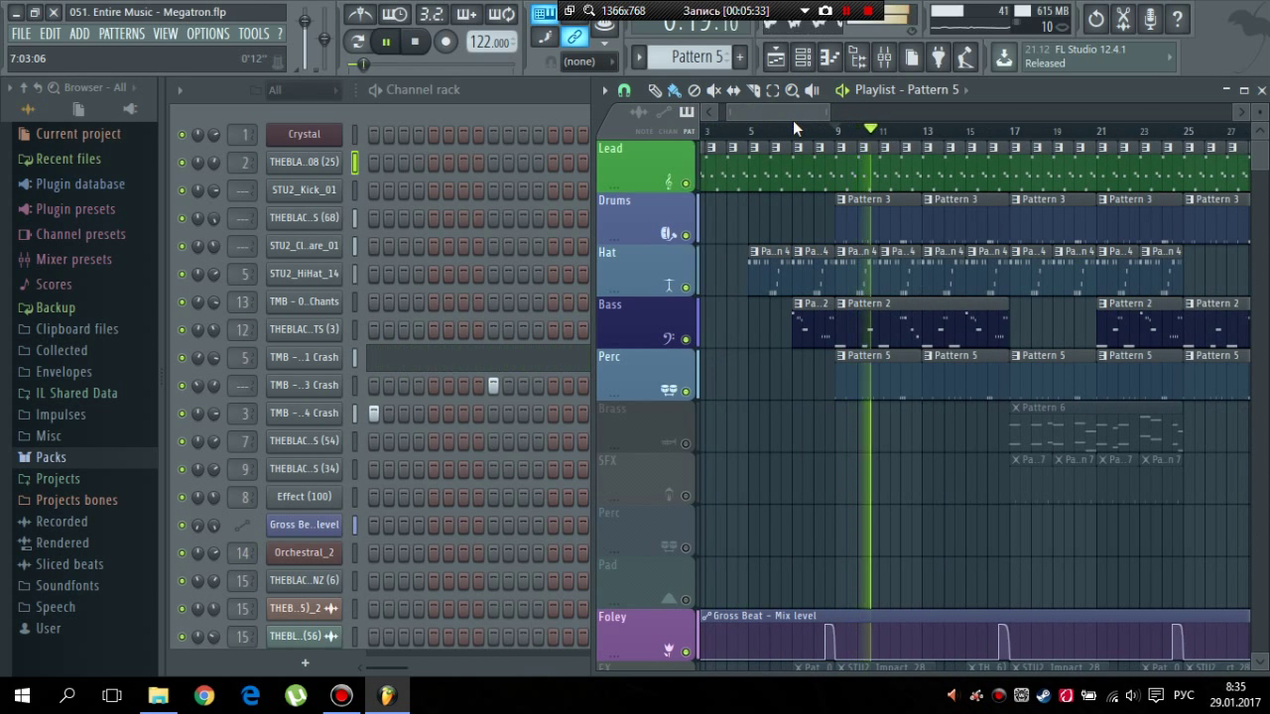
- Mute and unmute the Perc track during playback to compare the sound, and stop playback
click(686, 392)
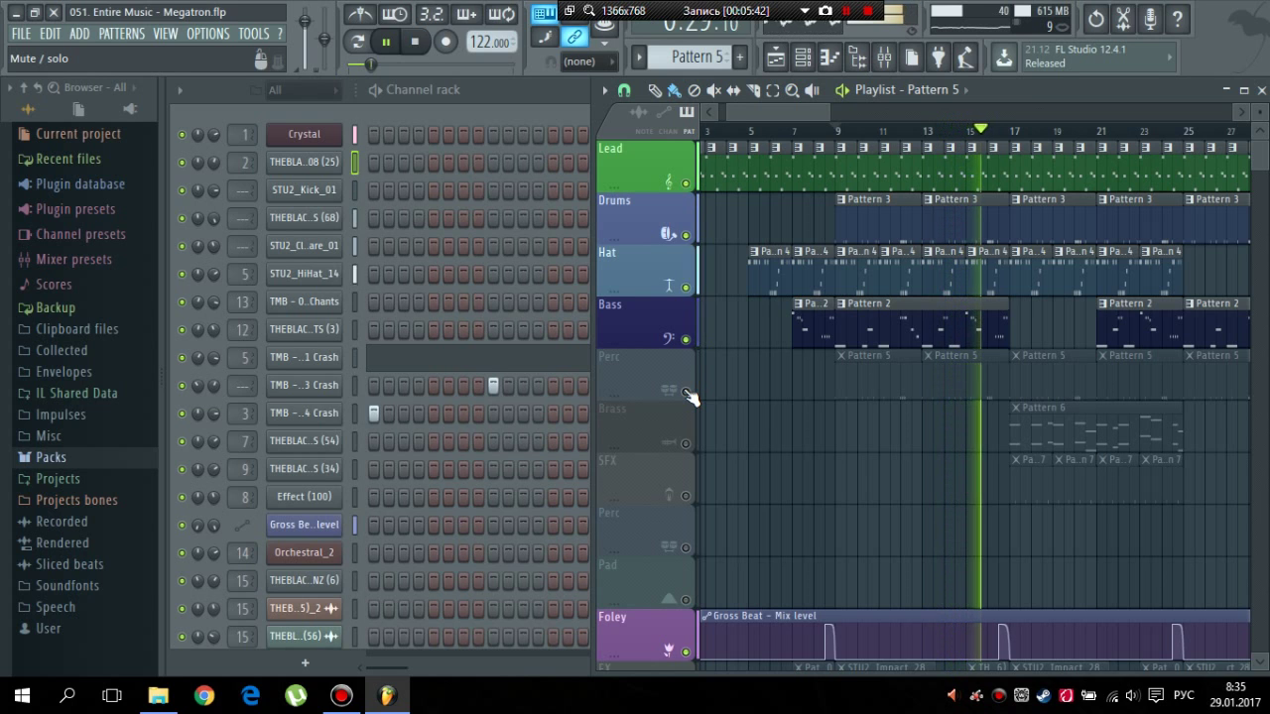
click(686, 392)
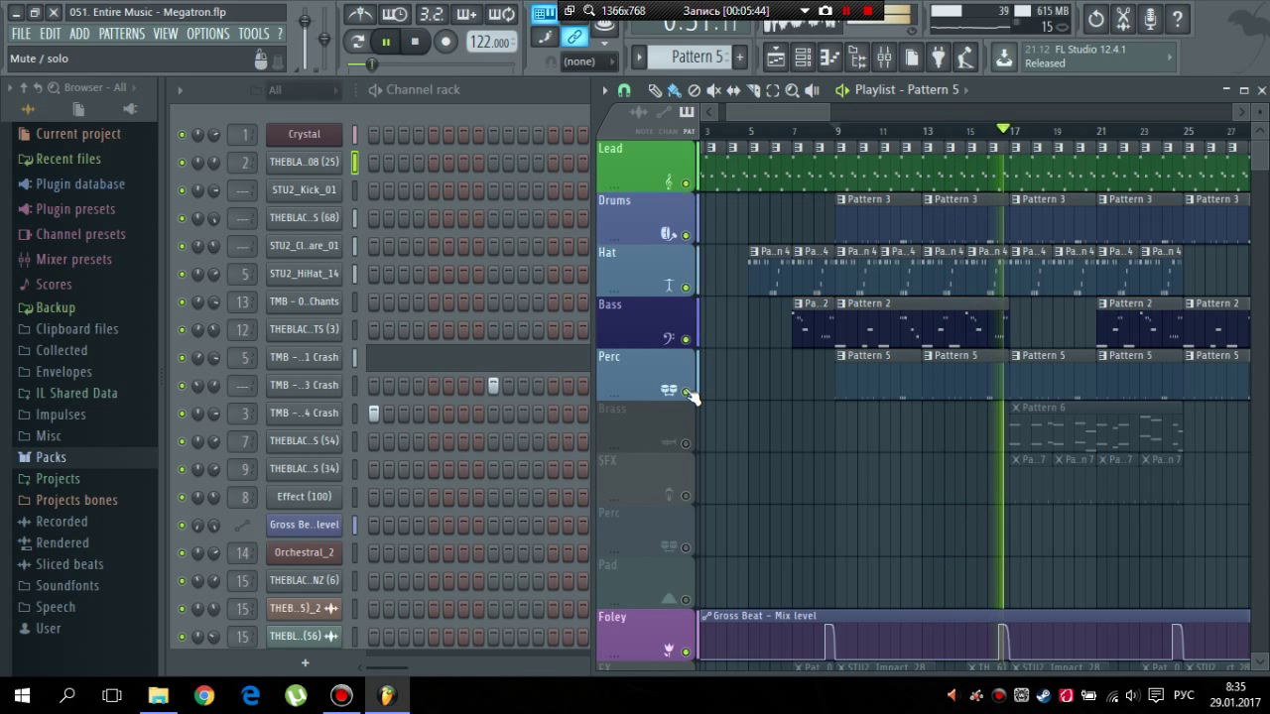
key(space)
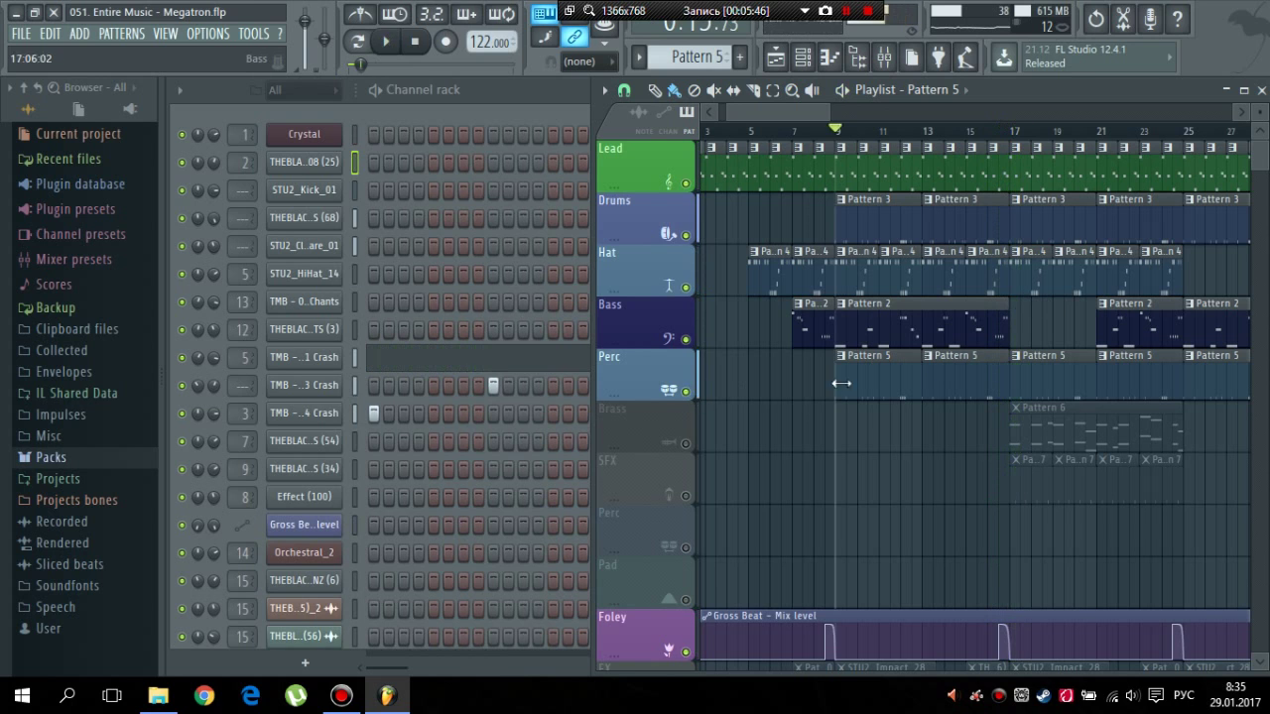
- Unmute the Brass track and play its Pattern 6 alone, showing the notes in the channel rack
click(687, 443)
click(1032, 413)
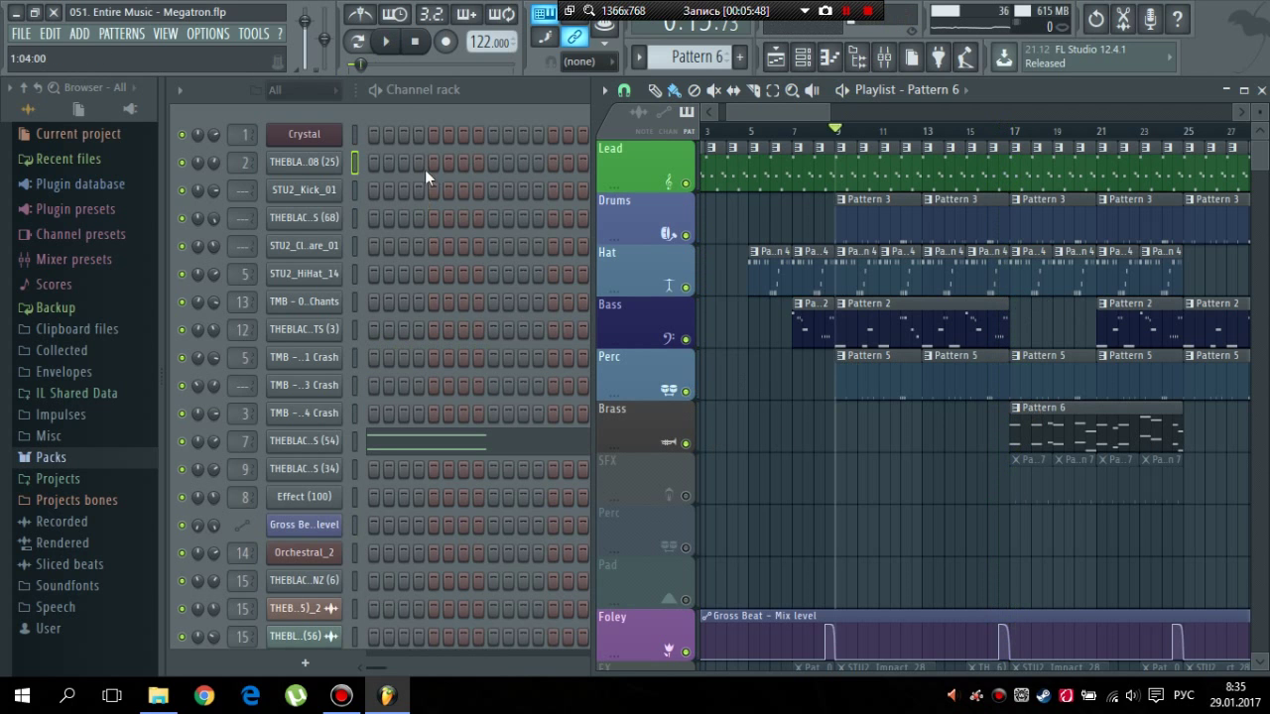
click(395, 102)
key(space)
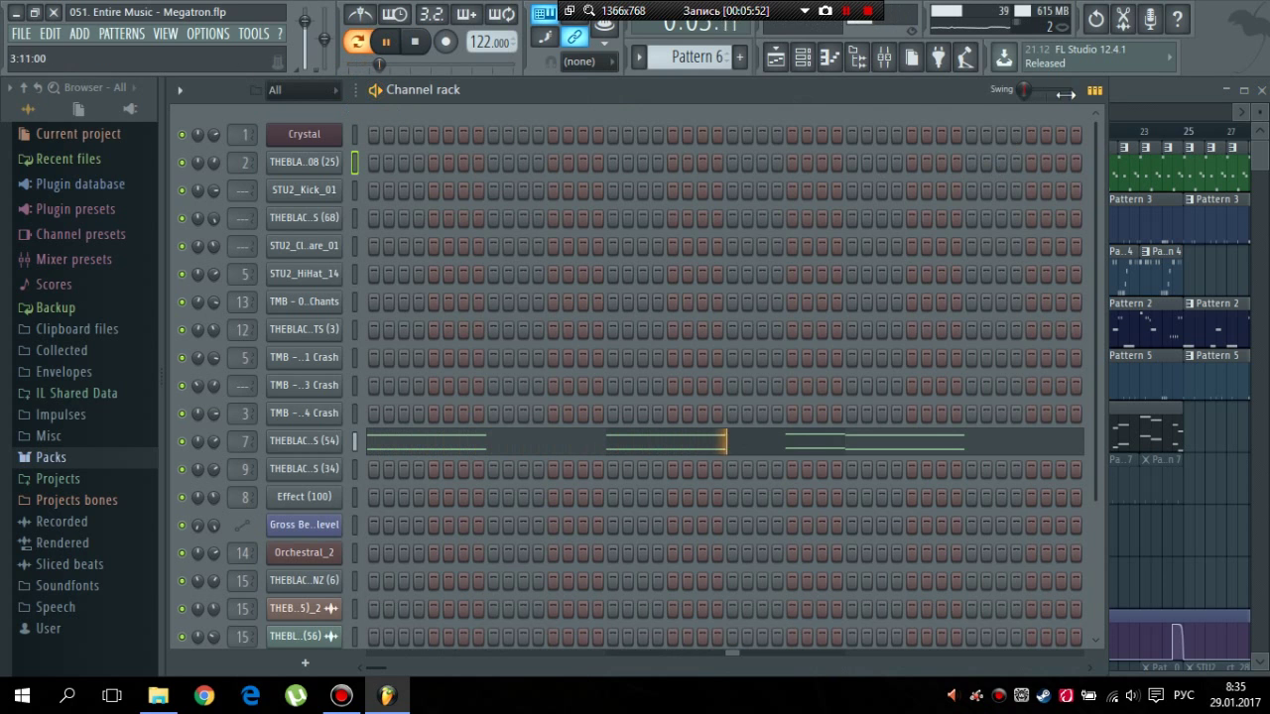
- Return to the playlist, play the arrangement with the Brass in song mode from bar 17, and stop playback
click(1113, 95)
drag(841, 108, 901, 114)
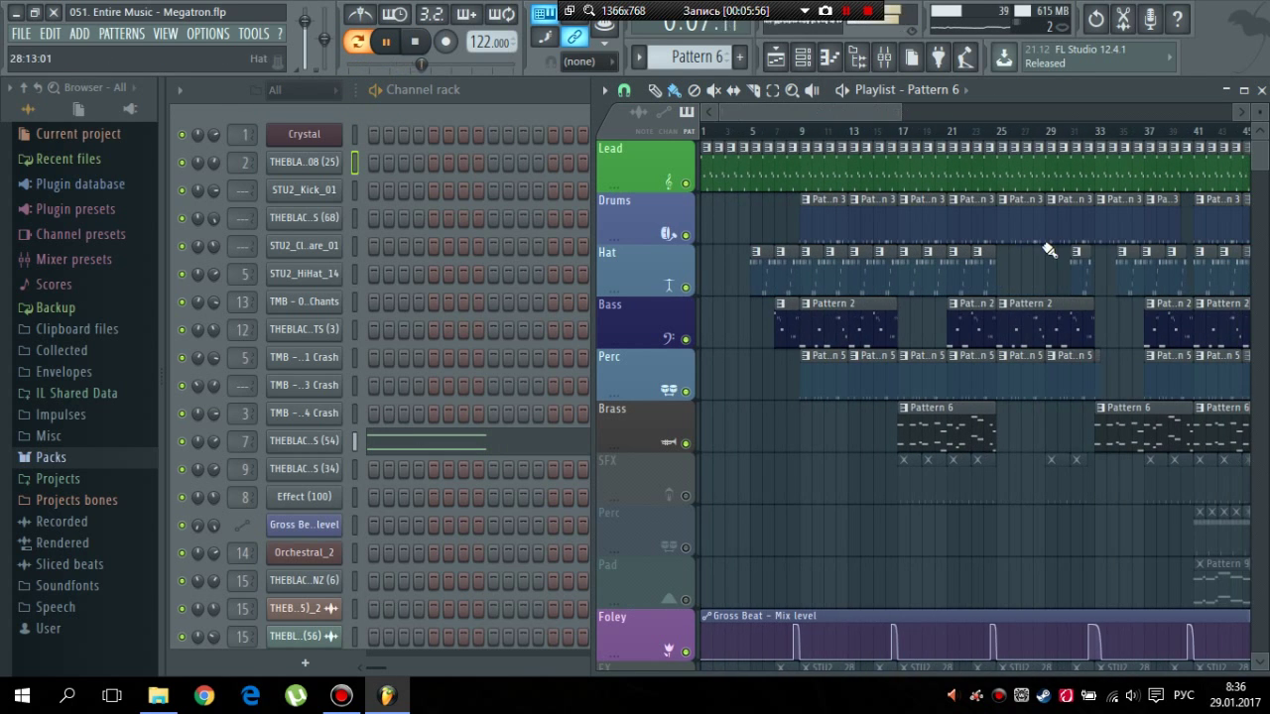
scroll(1042, 265, down, 1)
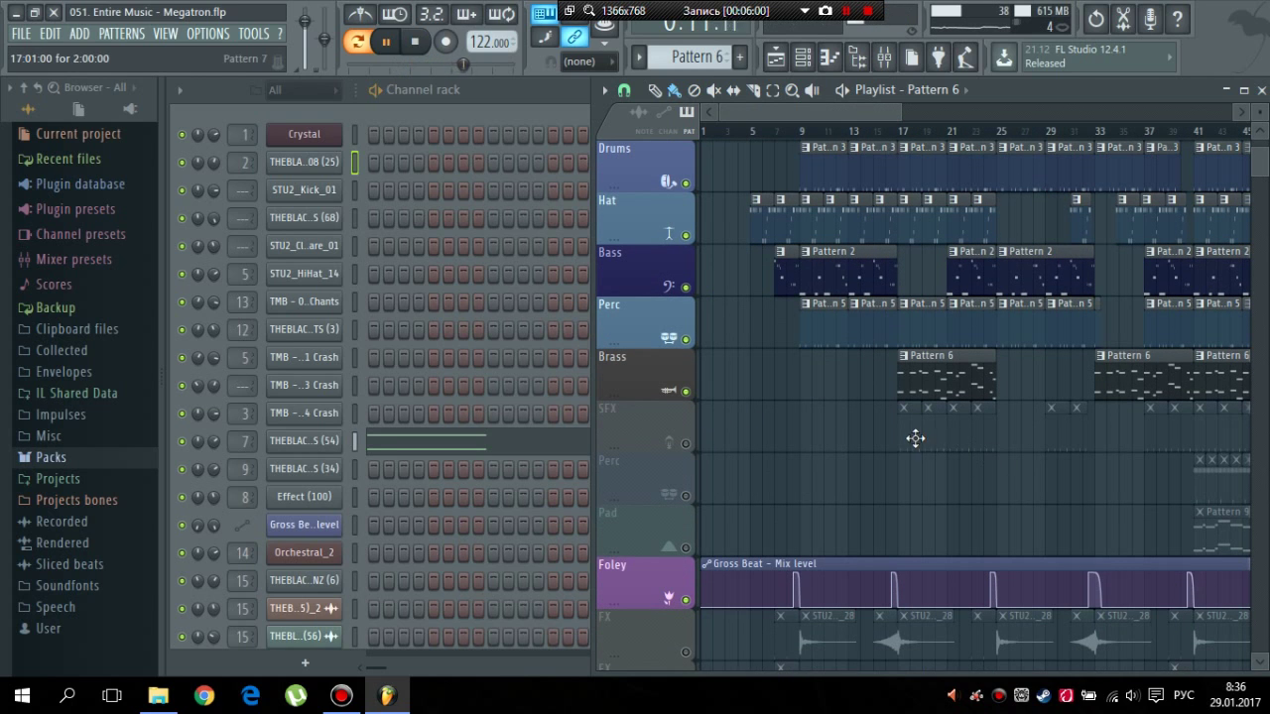
click(899, 129)
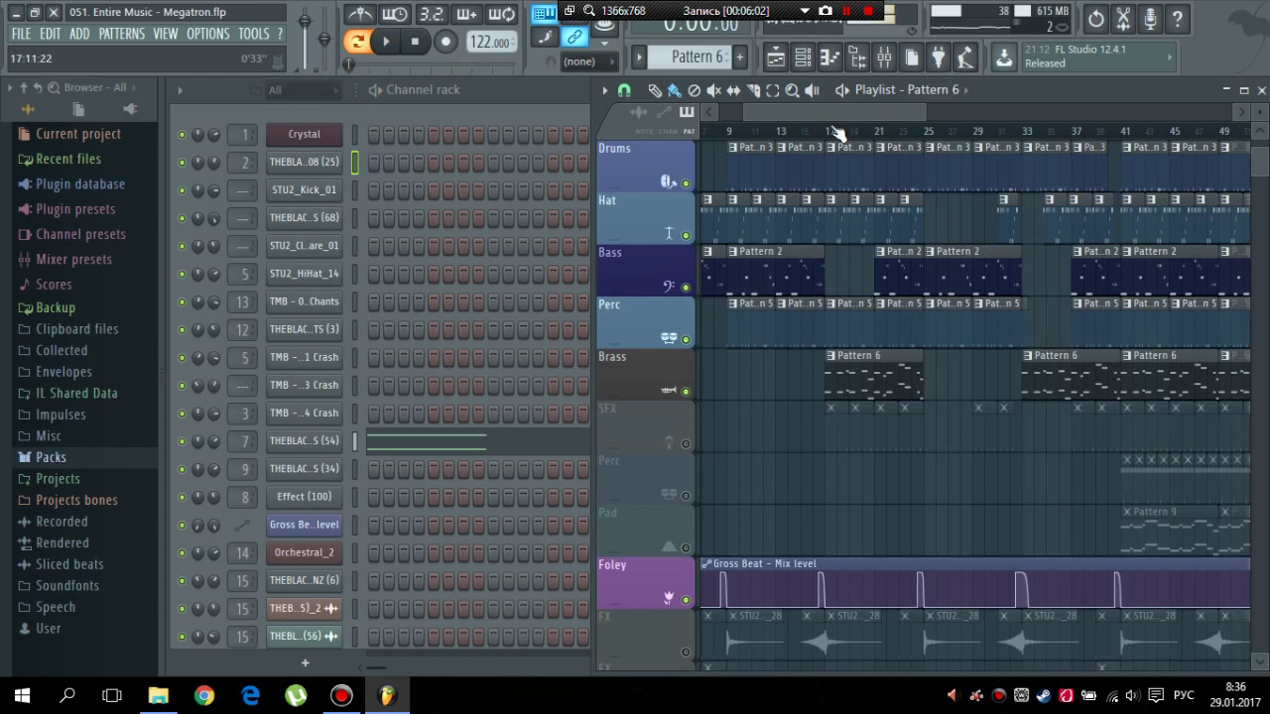
key(space)
key(space)
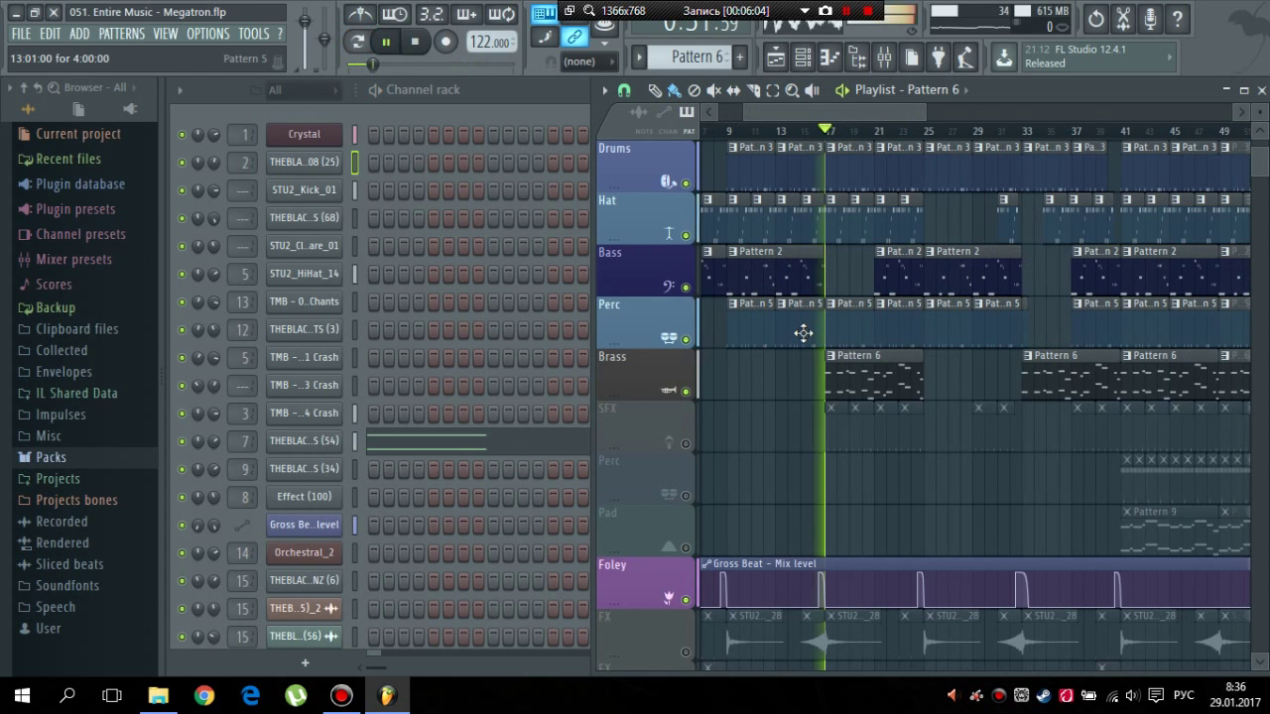
key(space)
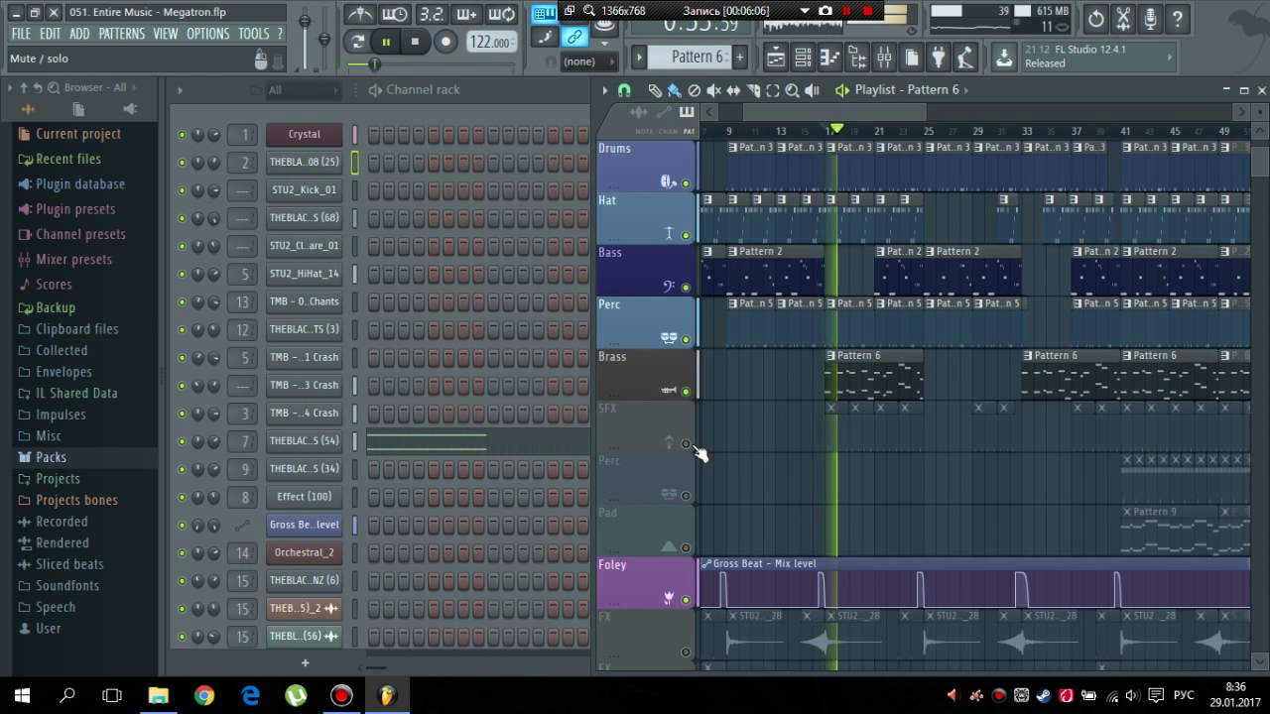
- Unmute the SFX track and play its Pattern 7 alone, showing its steps in the channel rack
click(685, 445)
click(839, 433)
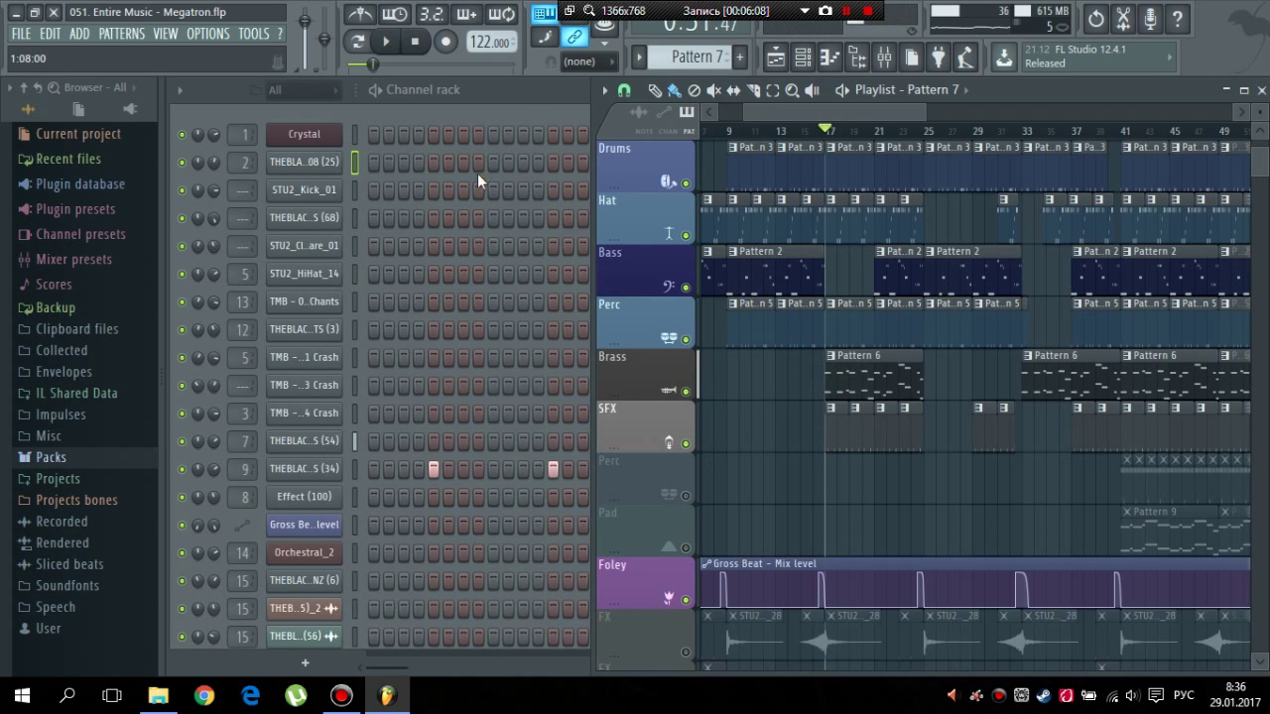
click(519, 93)
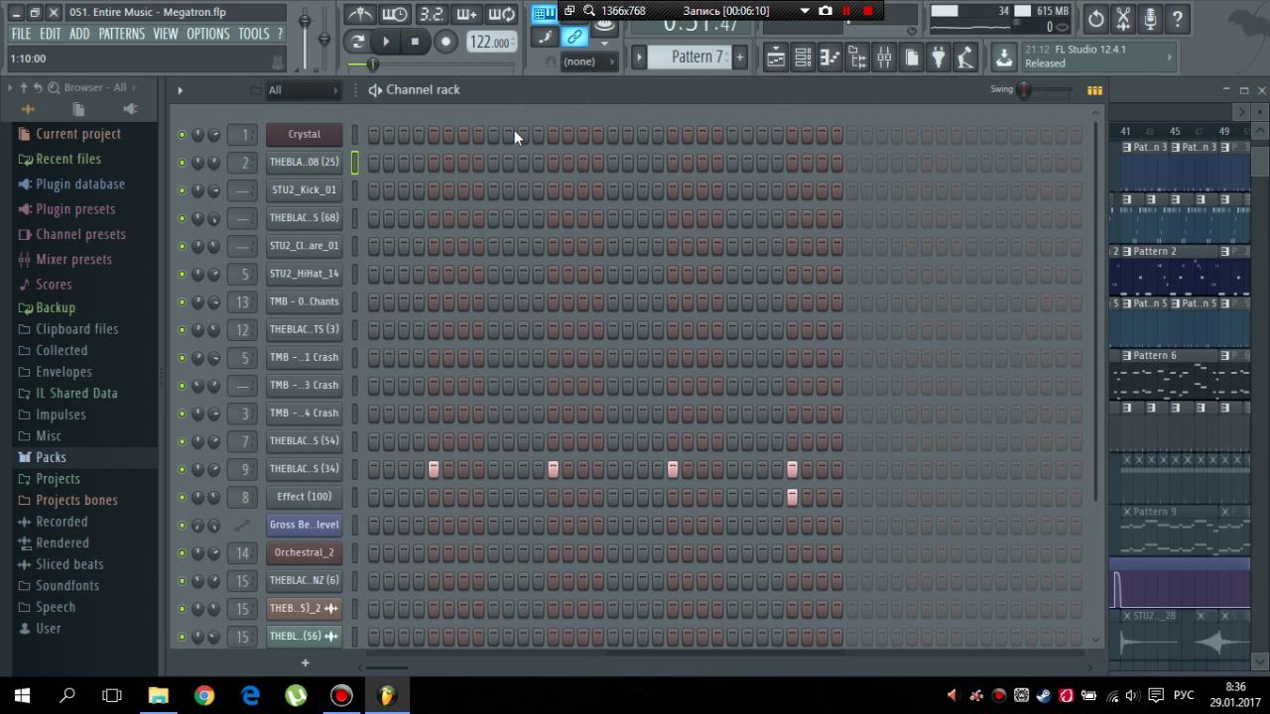
key(space)
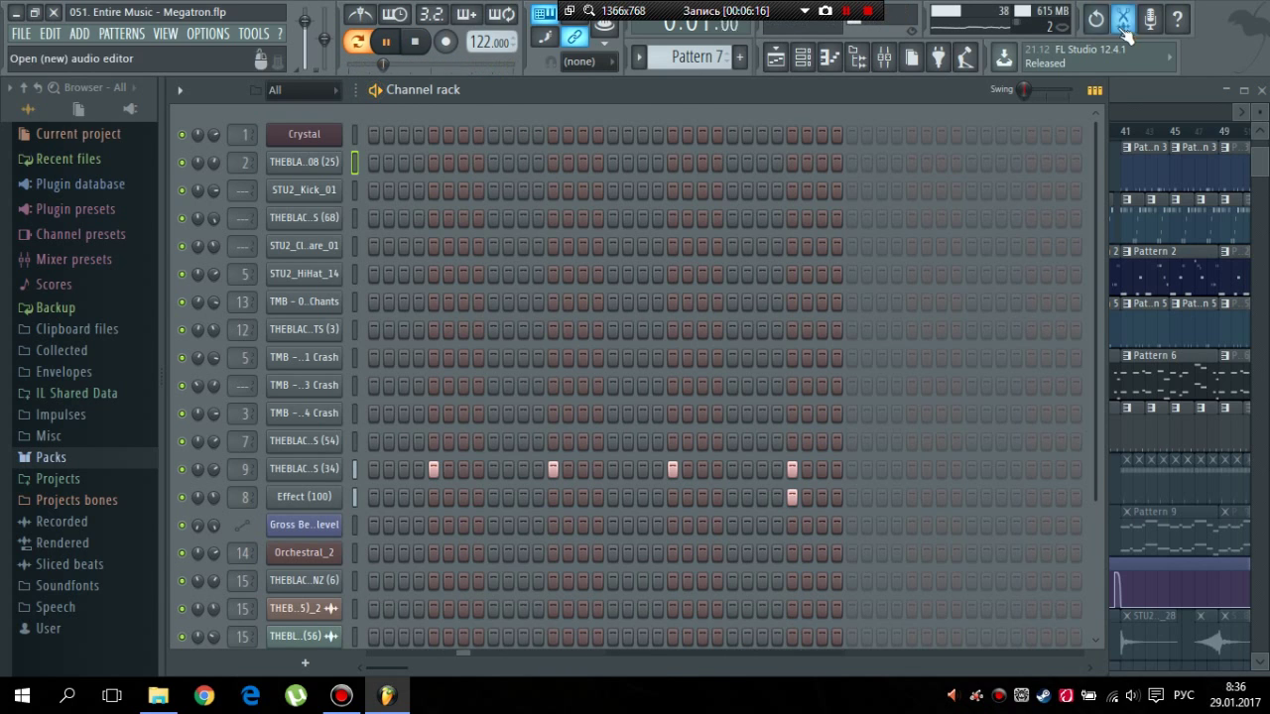
key(space)
- Return to the playlist and play the arrangement with the SFX track in song mode from bar 16
click(1161, 83)
click(827, 130)
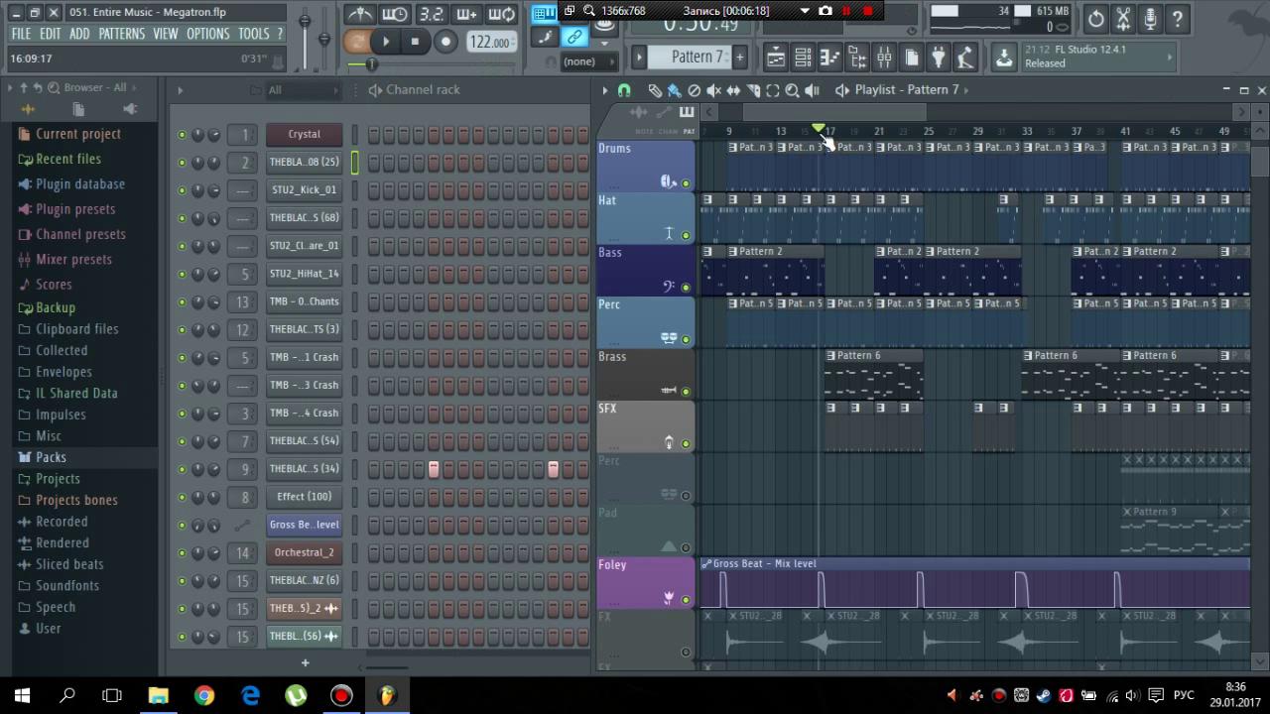
key(space)
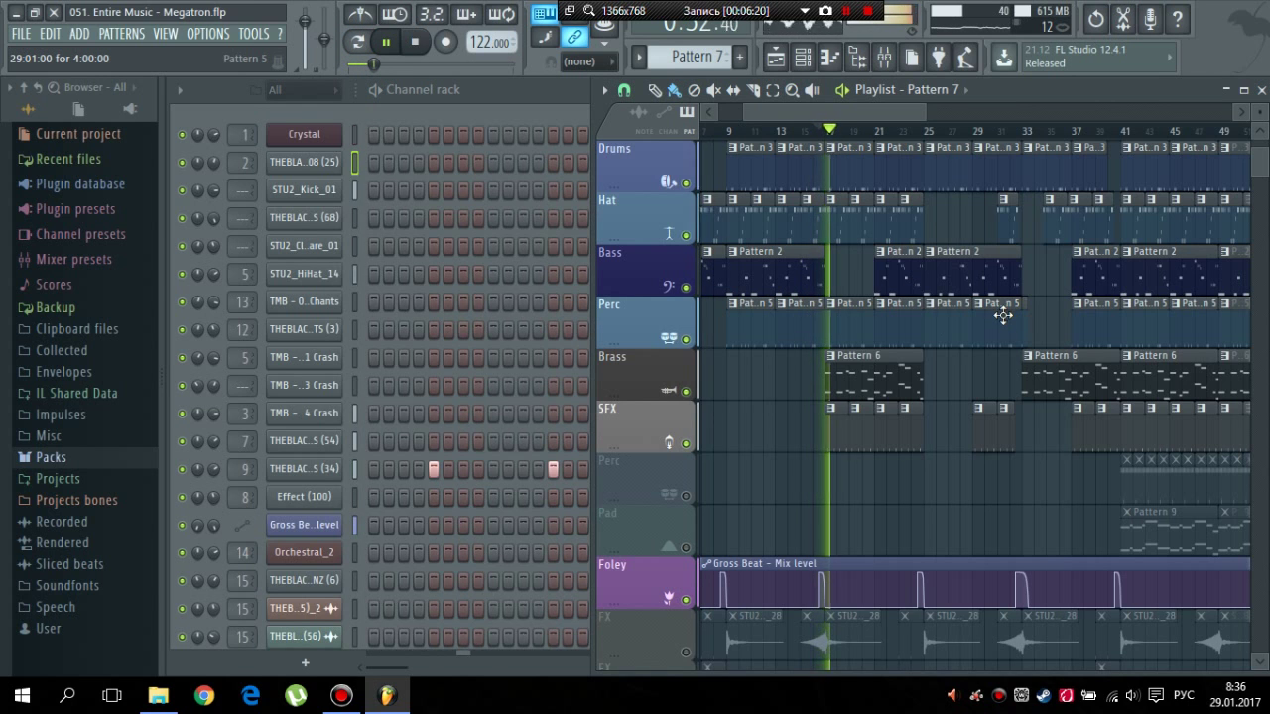
- Unmute the first FX track below Foley and stop playback, showing the track's opening clips up close
scroll(953, 327, down, 2)
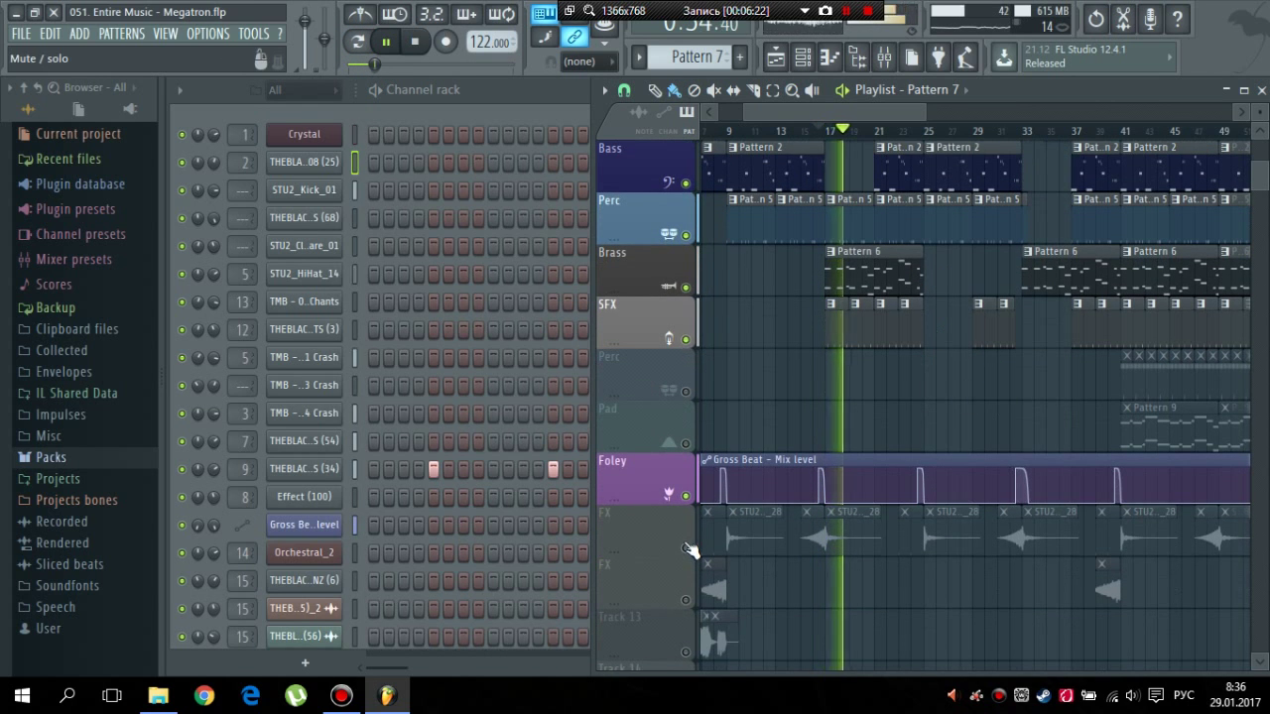
click(684, 547)
key(space)
scroll(857, 135, left, 3)
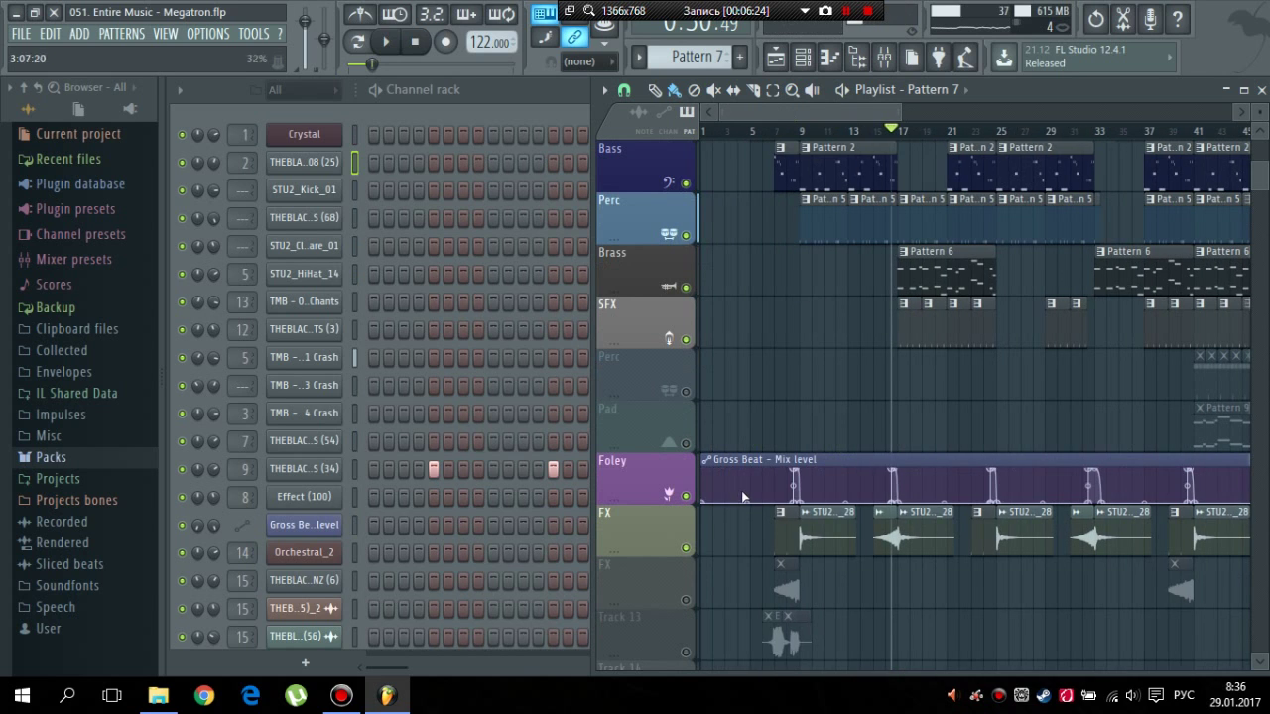
scroll(960, 159, down, 1)
drag(899, 111, 805, 111)
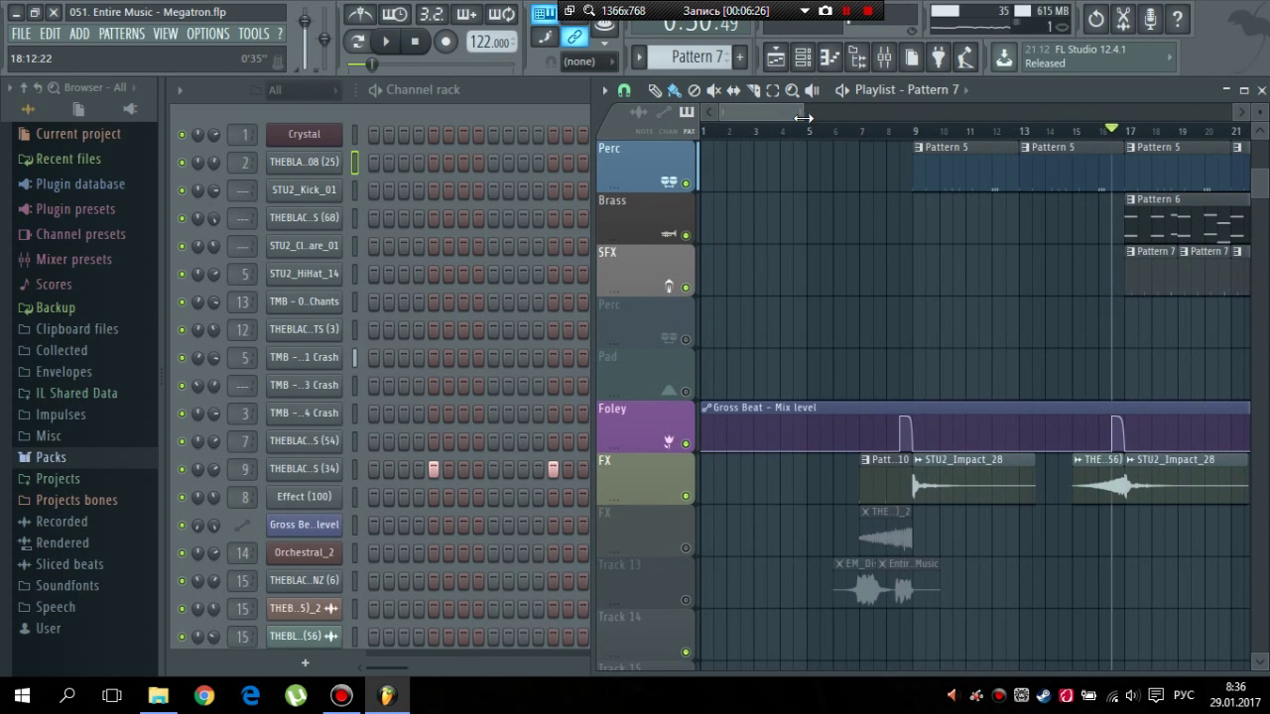
- Play the arrangement with the first FX track briefly from bar 7 in song mode, and stop playback
click(495, 90)
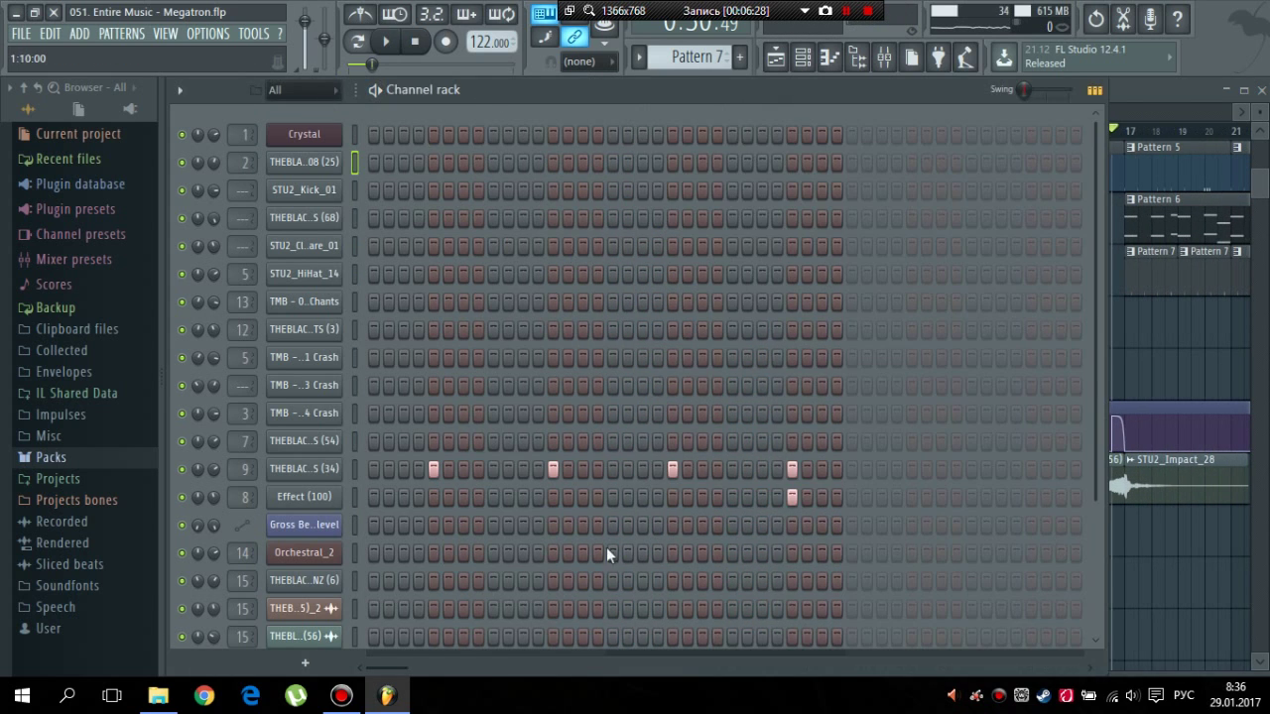
click(1111, 139)
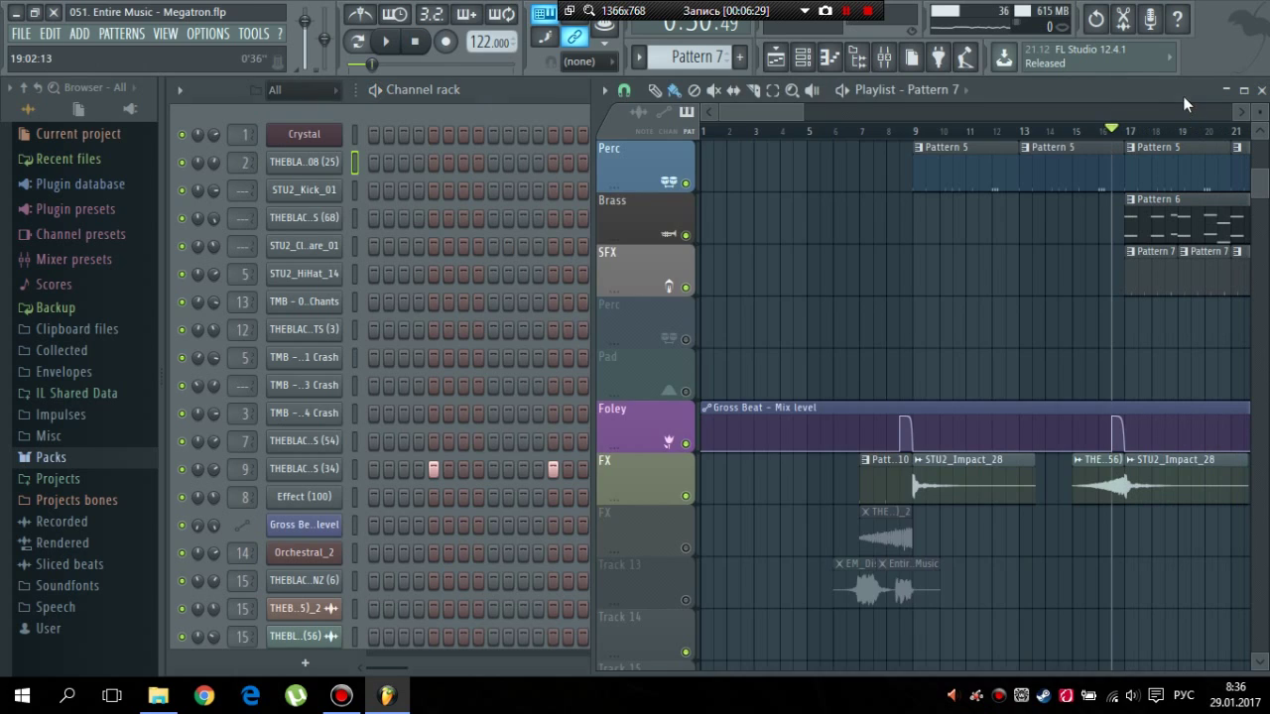
click(860, 131)
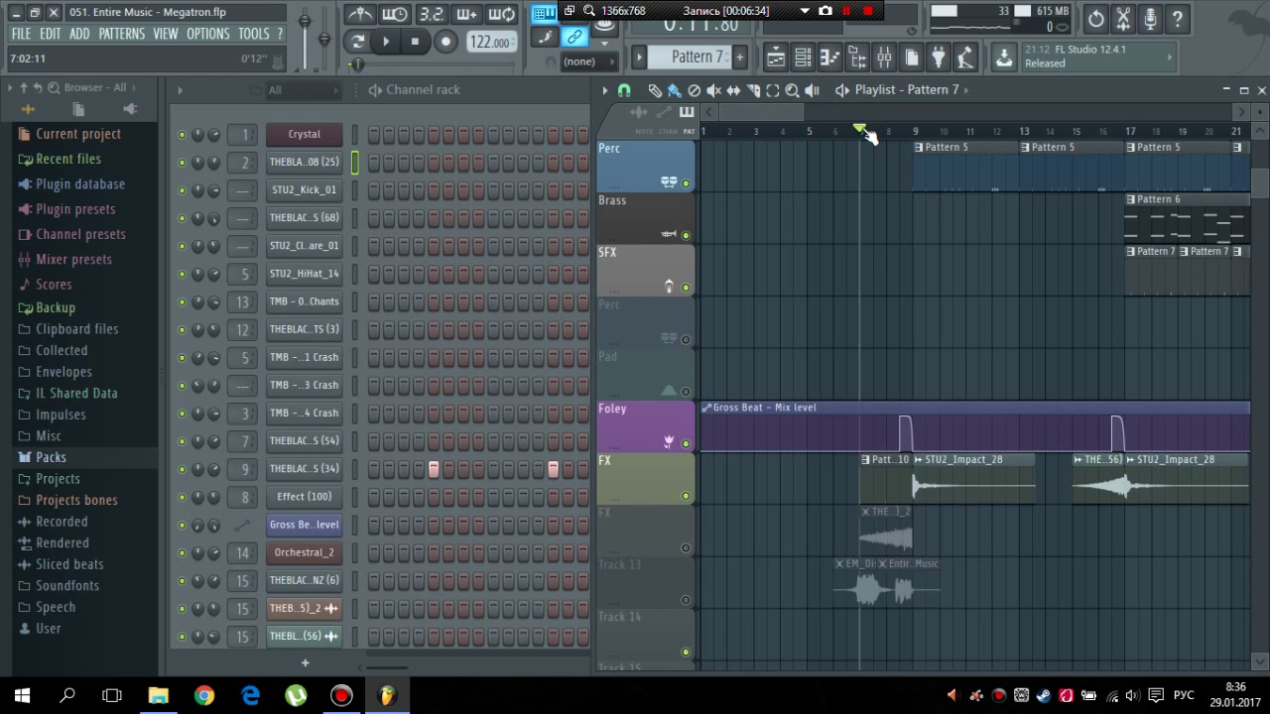
key(space)
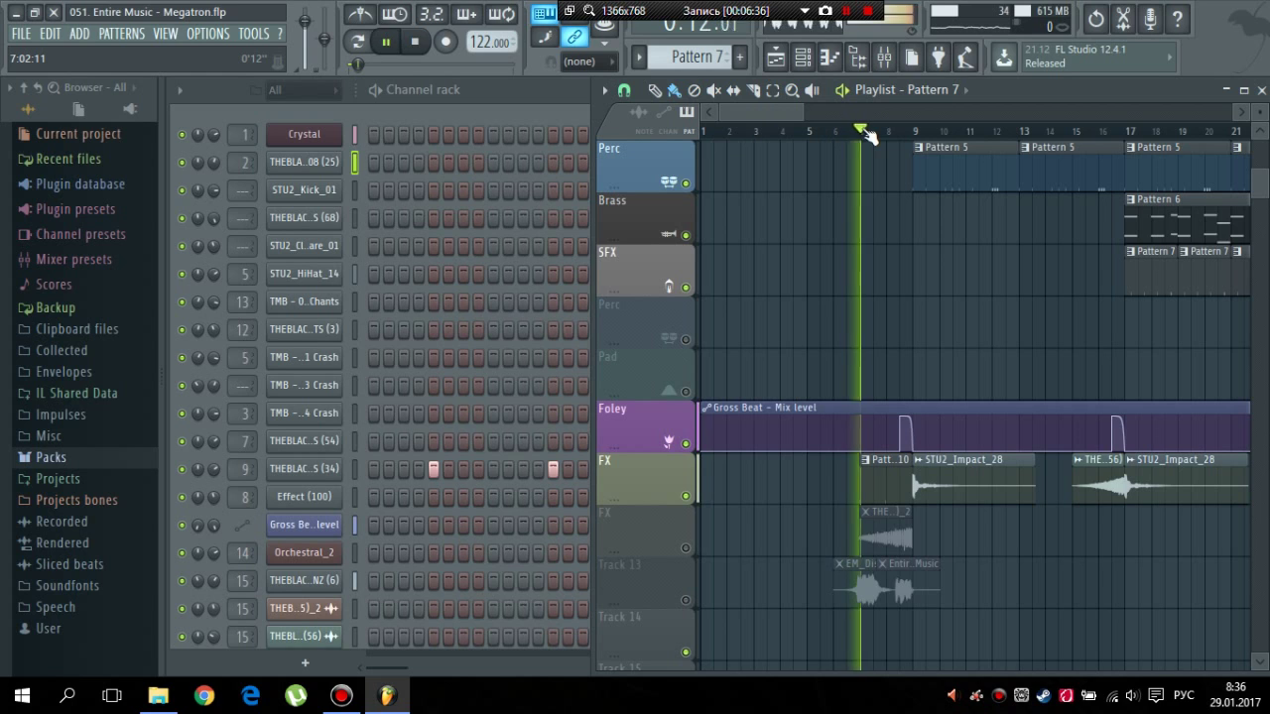
key(space)
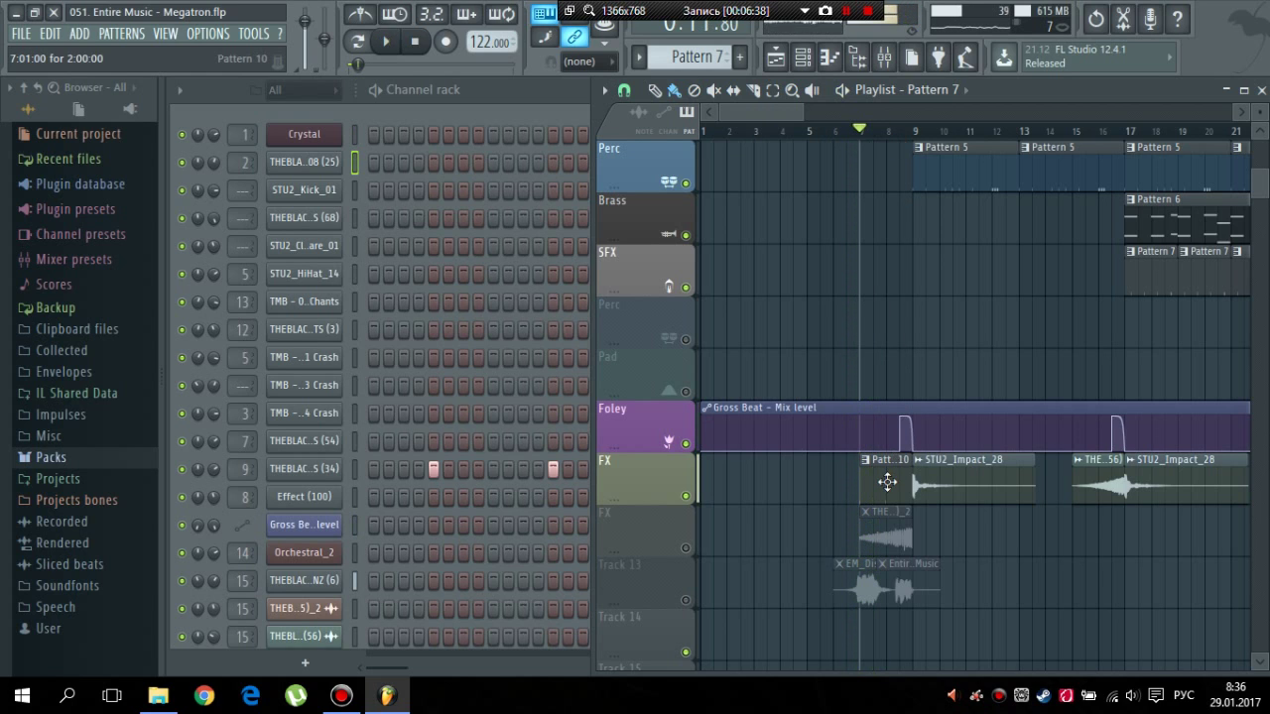
- Show the FX track's Pattern 10 in the channel rack, play it alone, and stop playback
click(449, 87)
scroll(616, 327, down, 4)
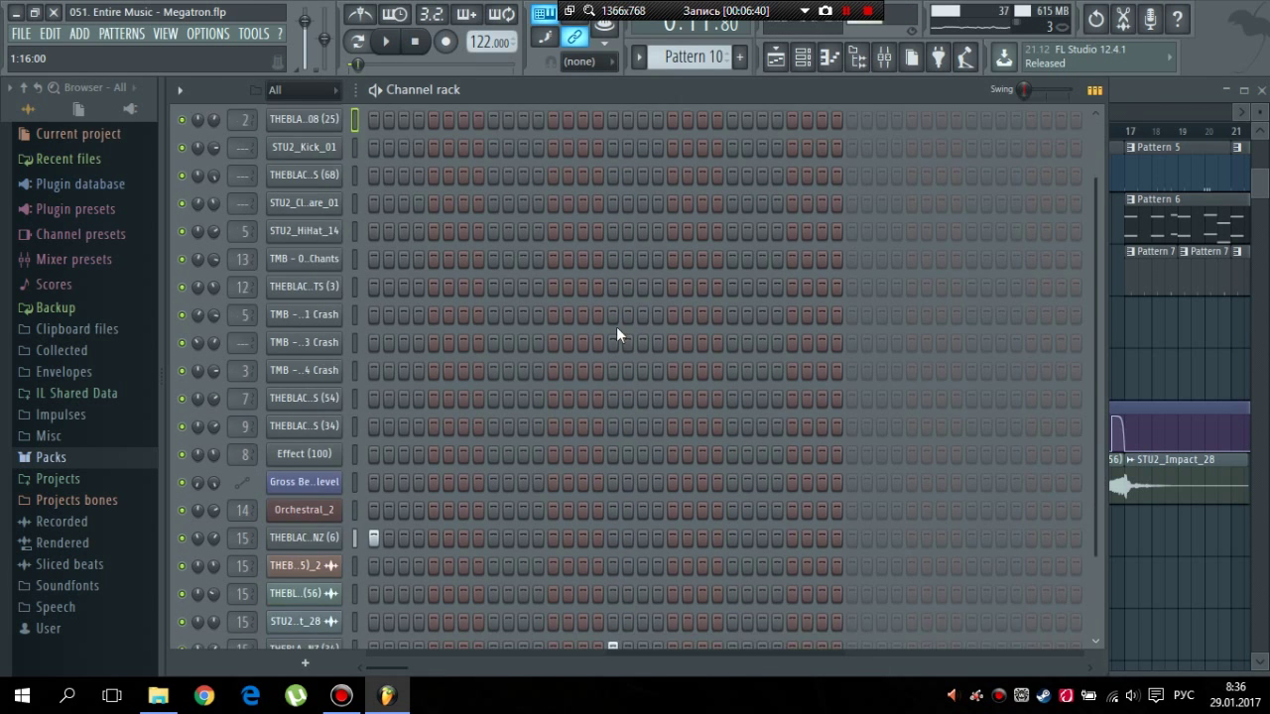
scroll(377, 100, up, 3)
key(space)
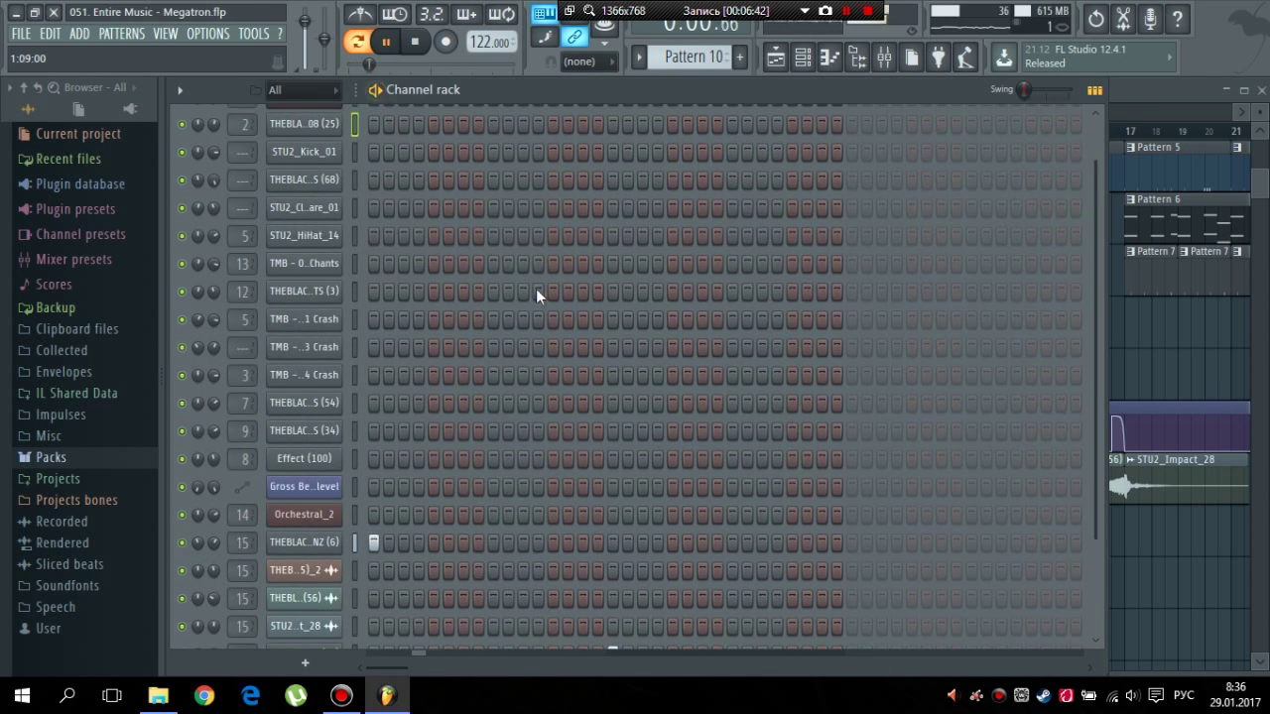
scroll(595, 297, down, 3)
scroll(447, 183, up, 3)
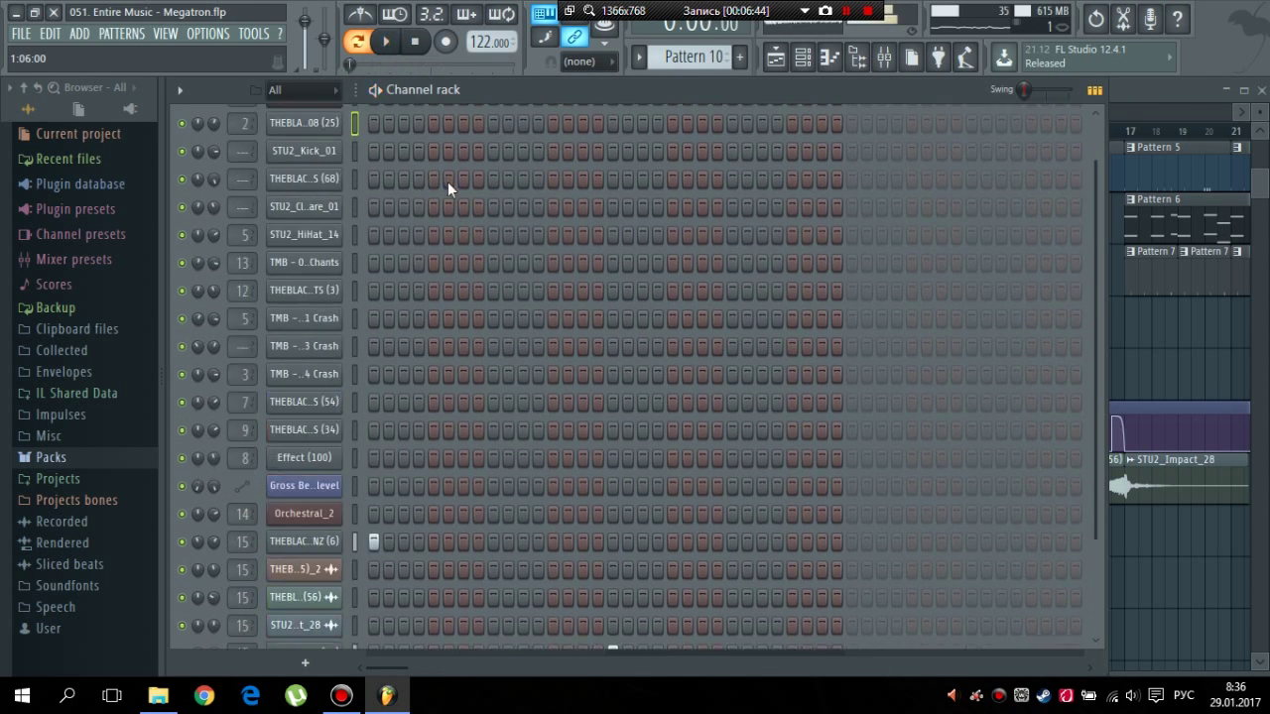
key(space)
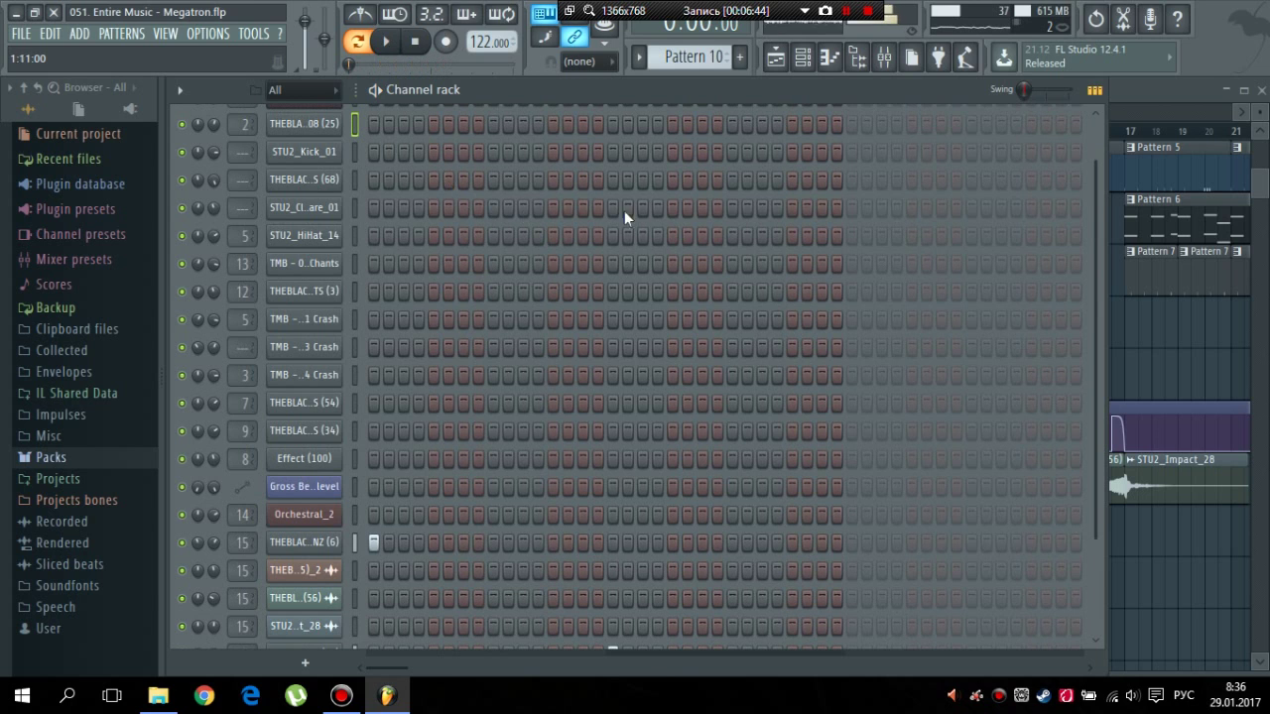
- Return to the playlist and play the arrangement in song mode from bar 6 to hear Pattern 10 in context
click(1124, 85)
click(863, 133)
key(space)
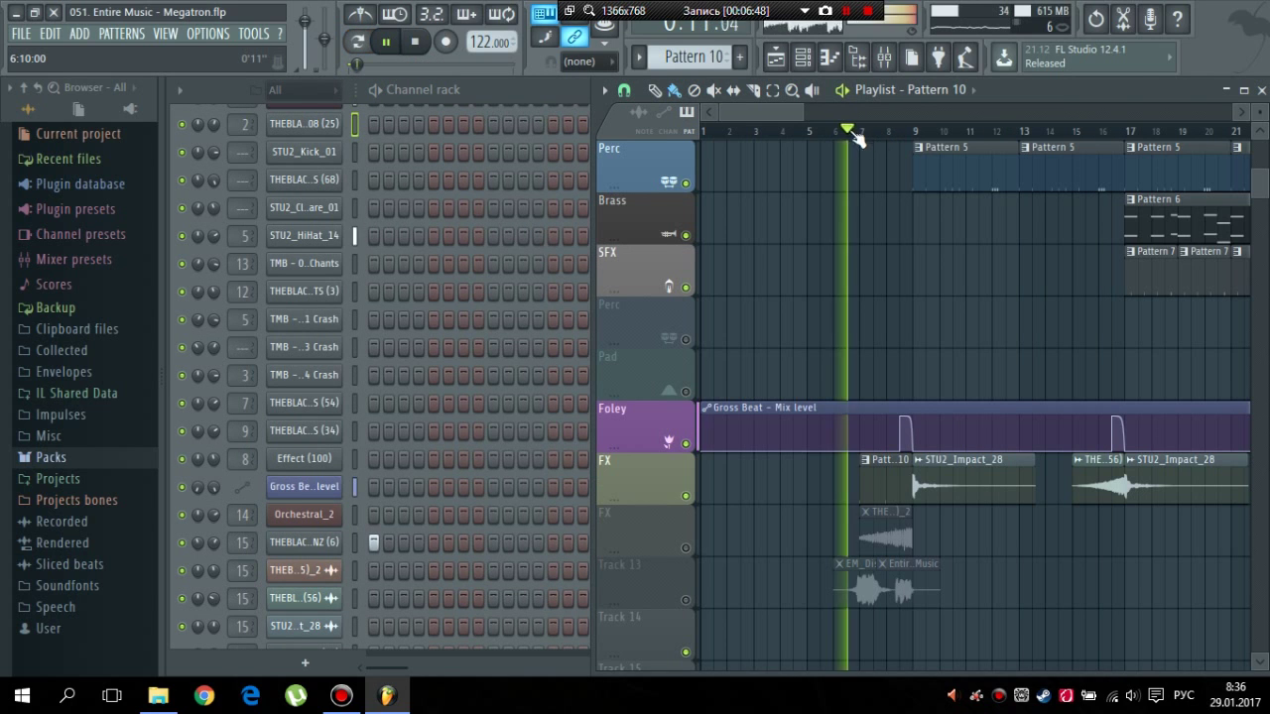
- Unmute the second FX track and show its THEBLACKHITTAZ_TRANSITIONZ (15)_2 clip's channel in the channel rack
scroll(896, 227, up, 1)
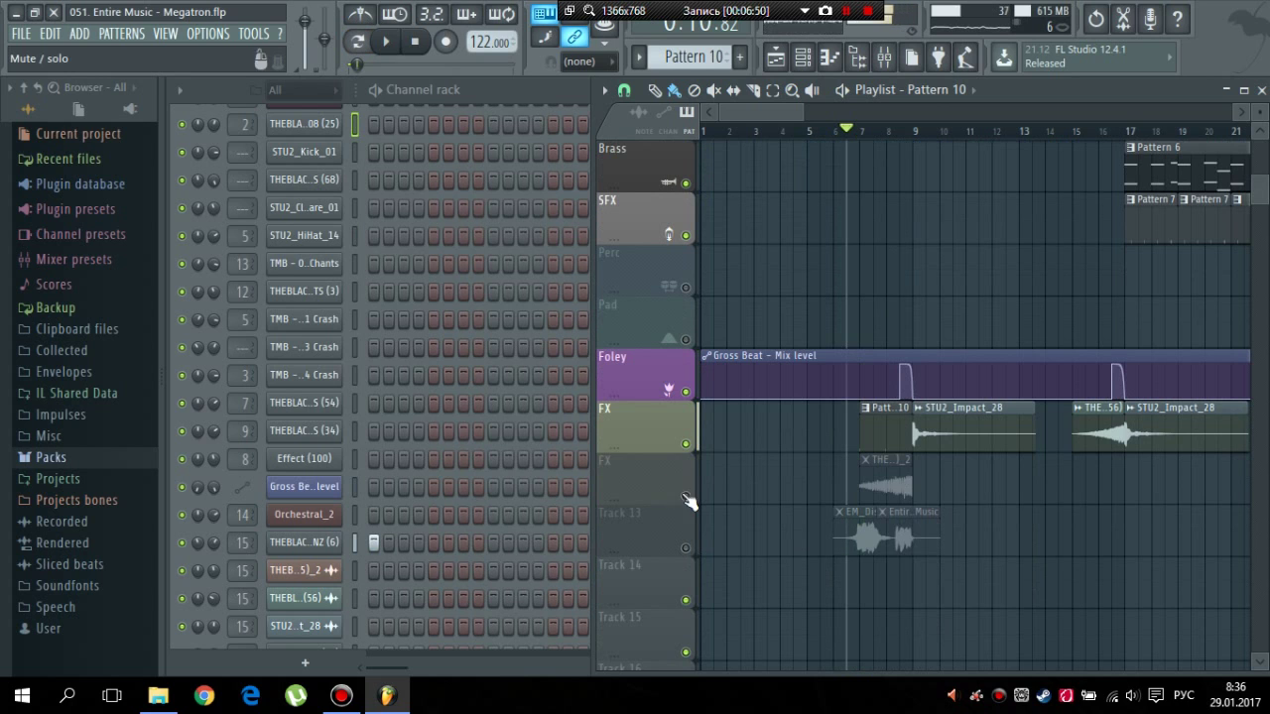
click(684, 497)
scroll(539, 459, down, 2)
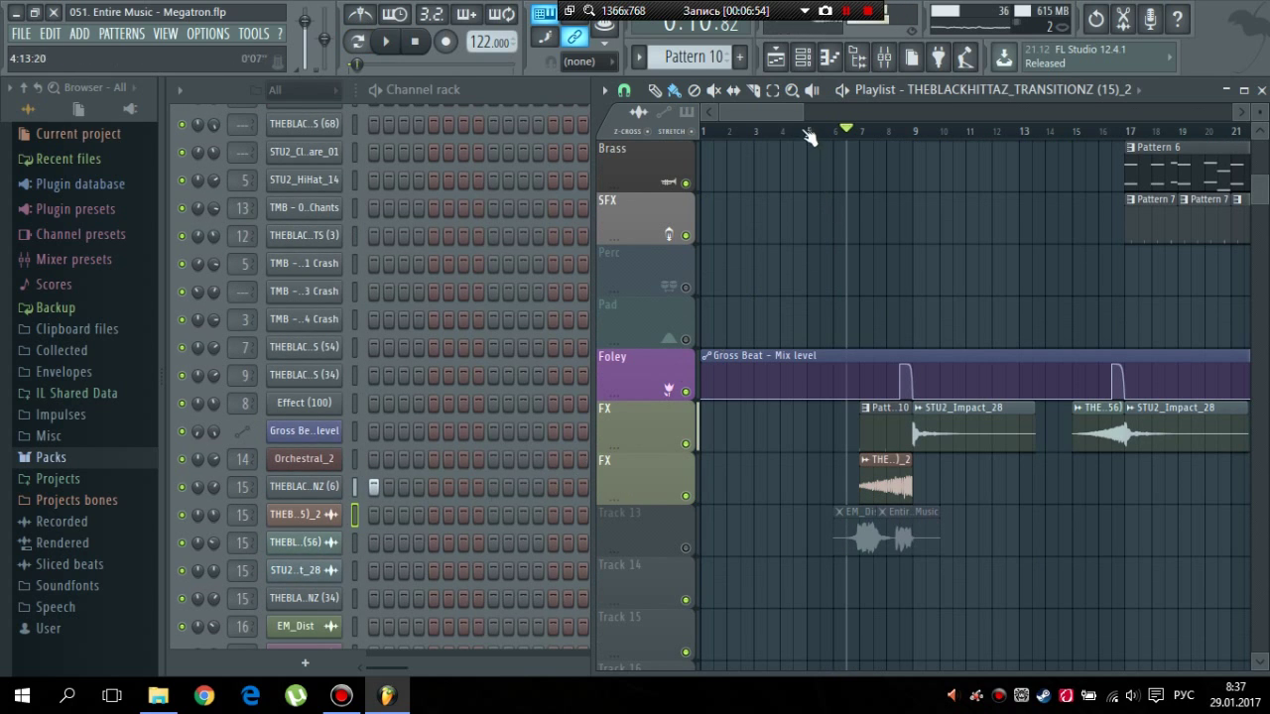
- Set the song position to bar 5 and play the arrangement with both FX tracks
drag(799, 113, 824, 113)
scroll(853, 208, up, 6)
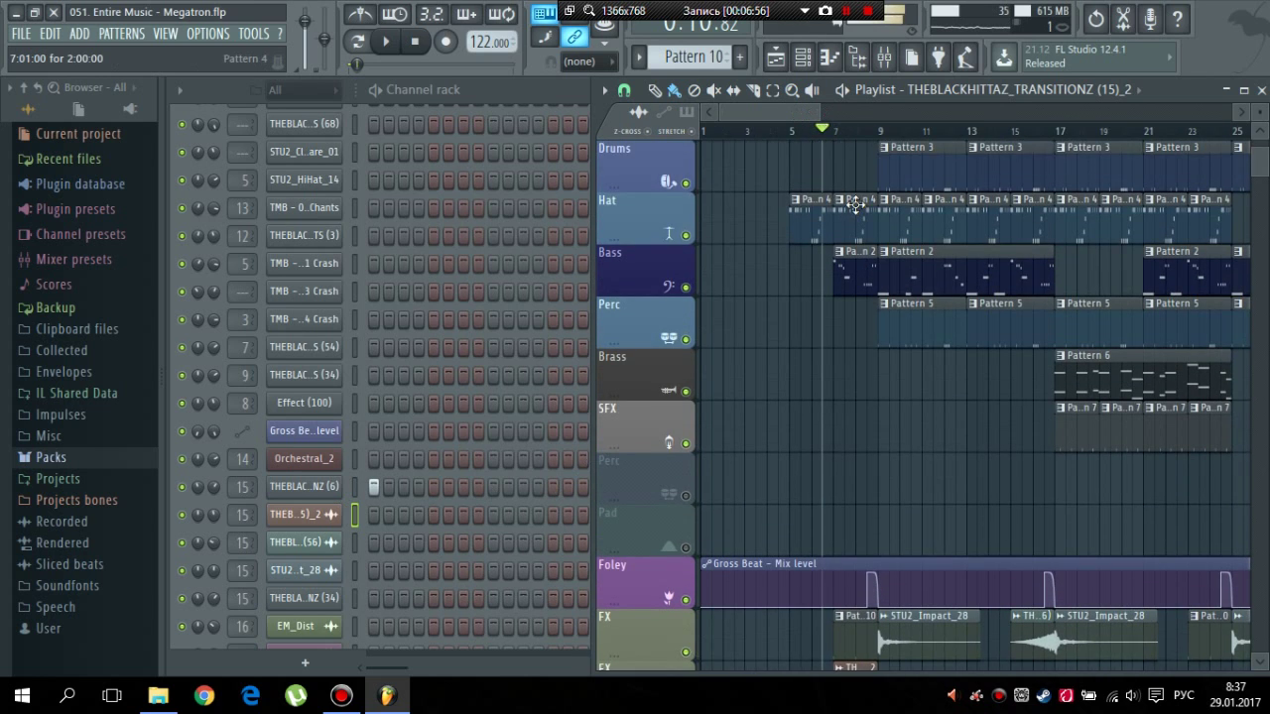
scroll(855, 208, down, 4)
drag(823, 156, 796, 137)
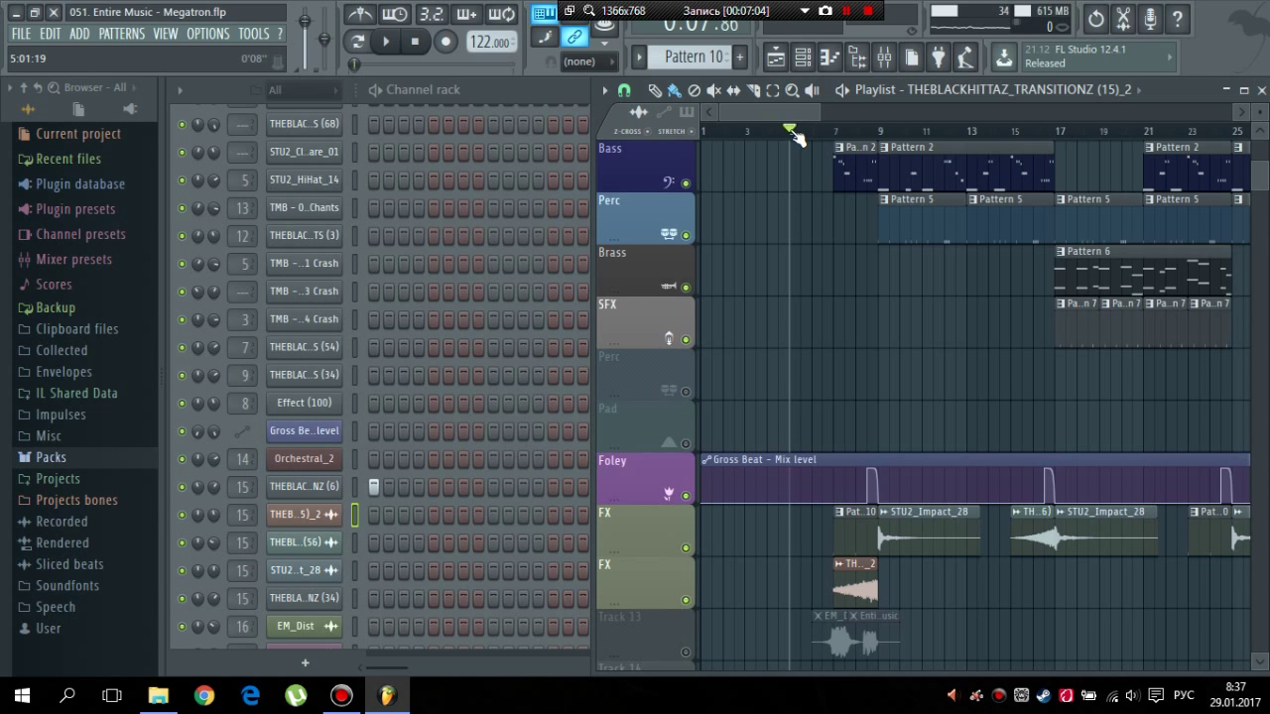
scroll(800, 188, up, 2)
scroll(822, 275, down, 2)
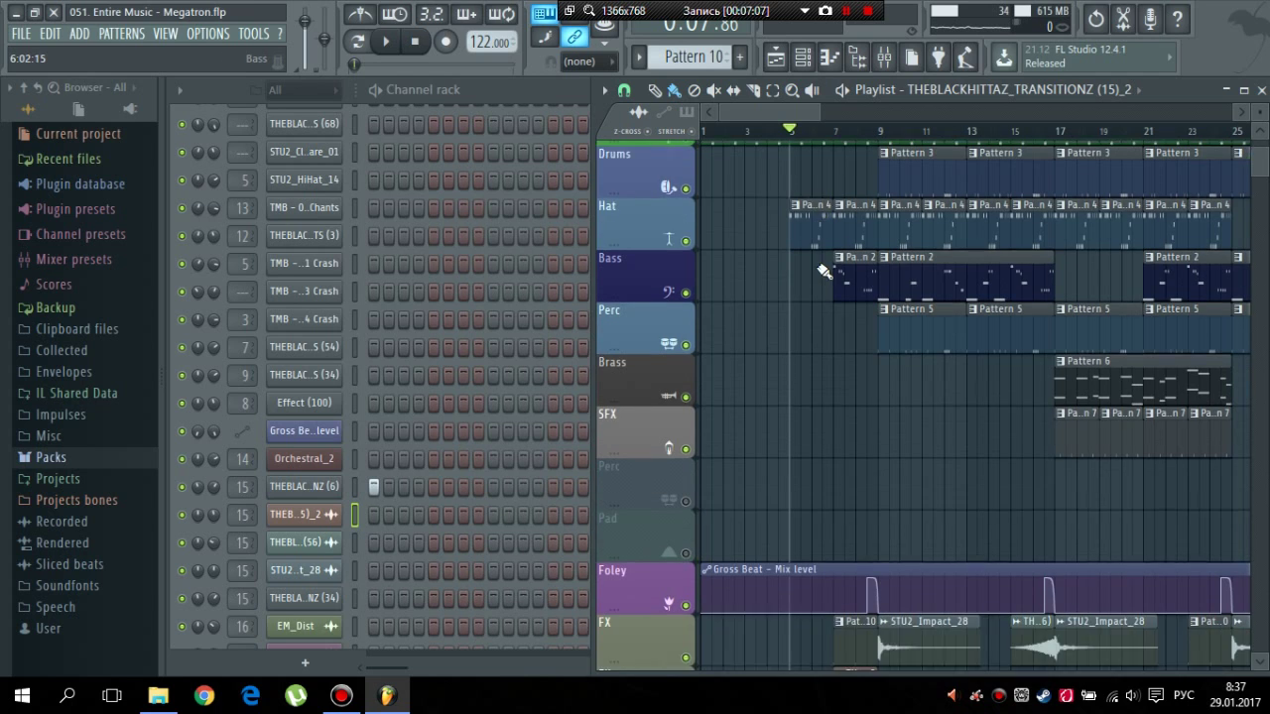
scroll(927, 380, up, 3)
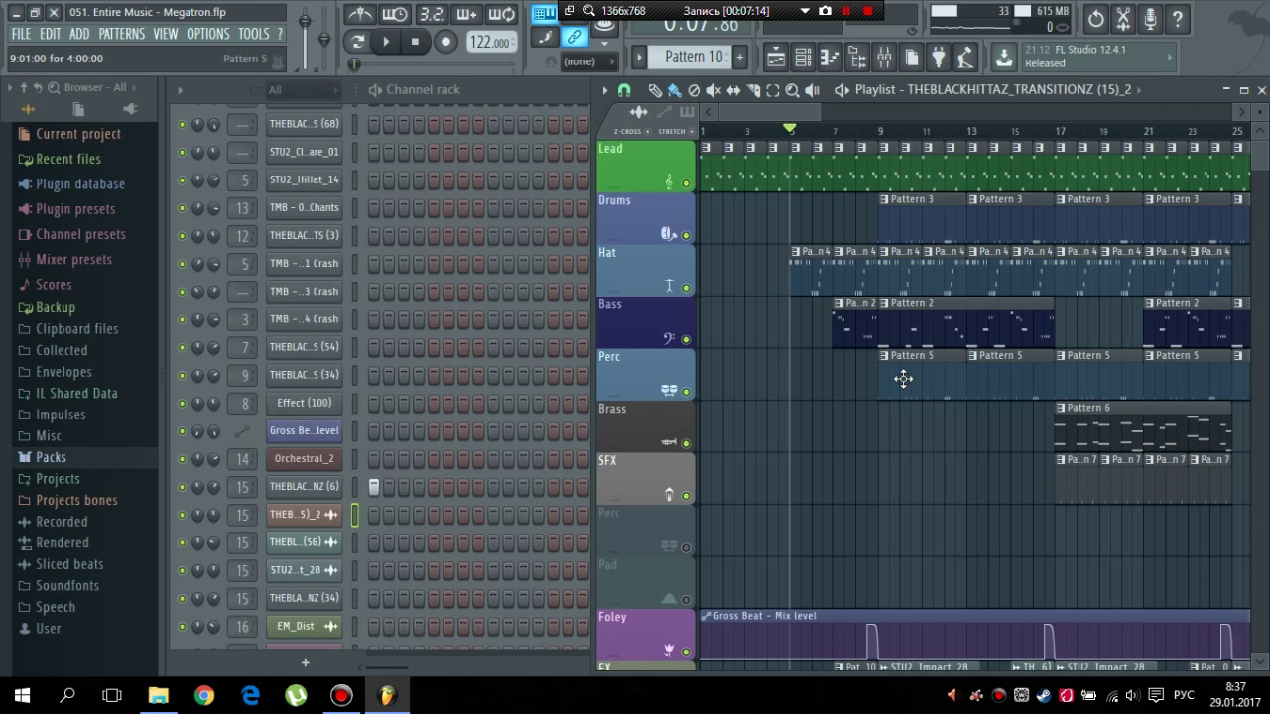
key(space)
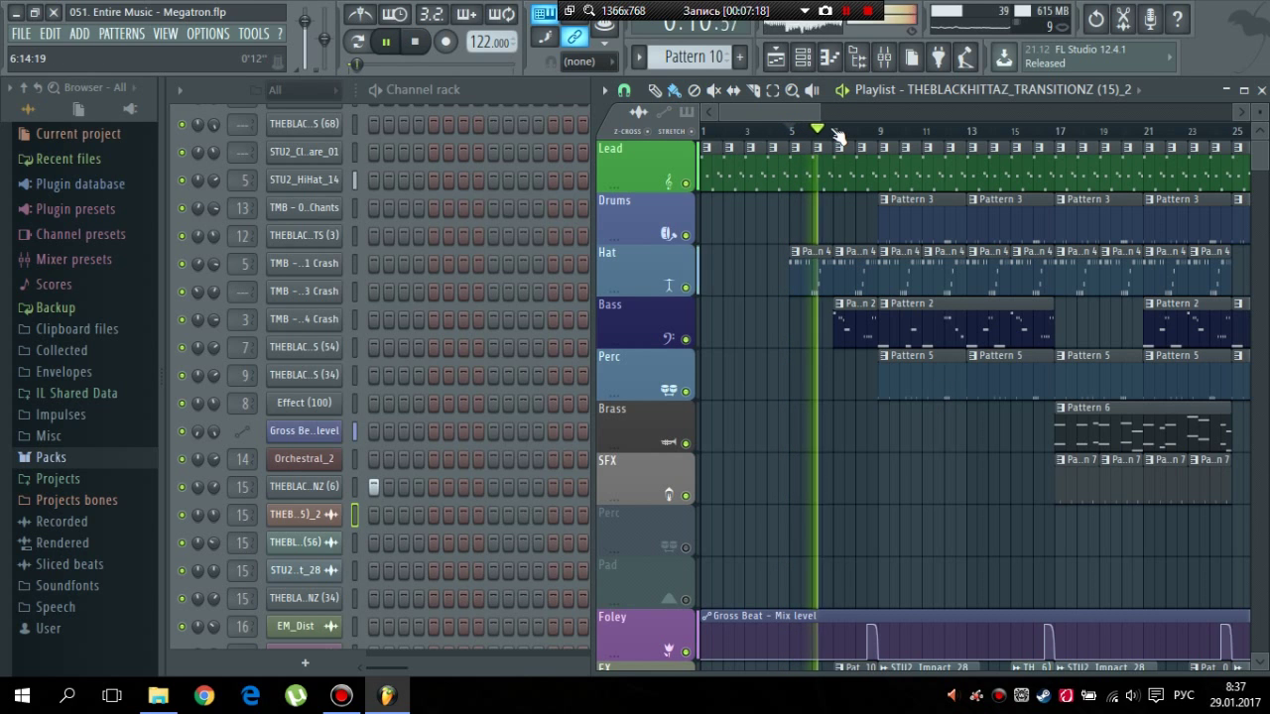
- Show the FX tracks during playback, pick the STU2_Impact_28 clip at bar 9, and stop playback
drag(815, 109, 793, 109)
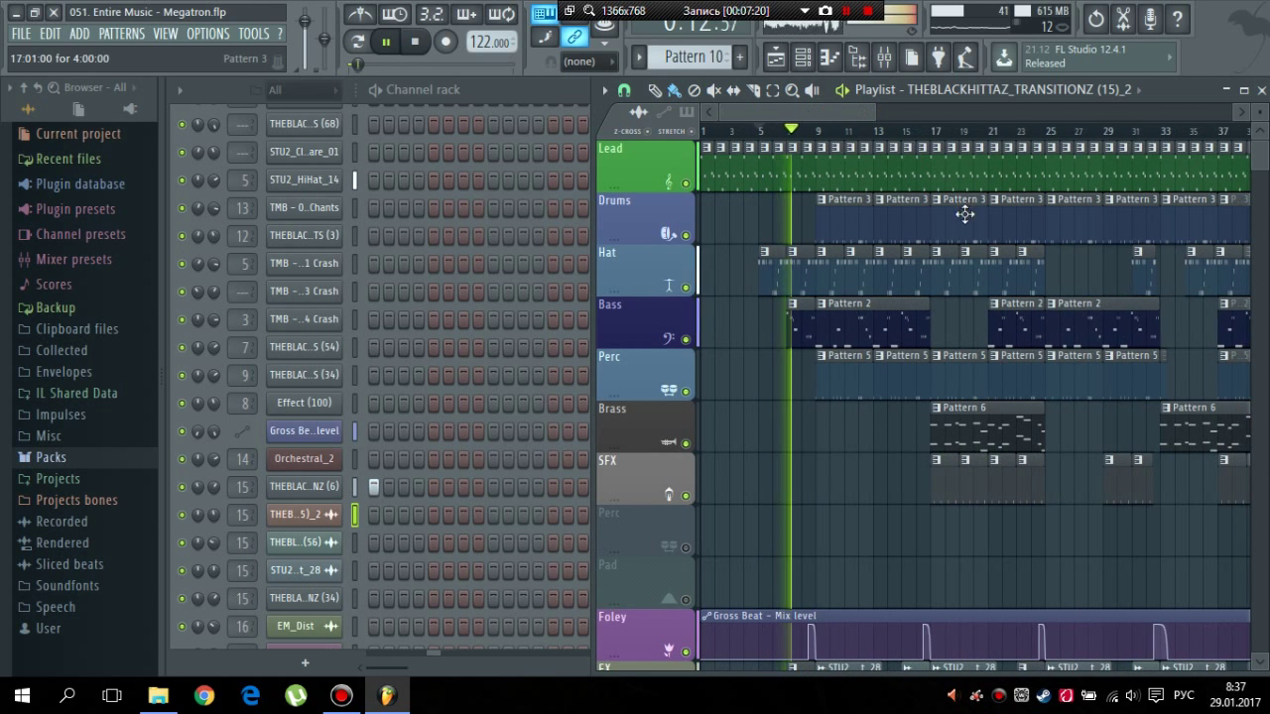
scroll(975, 396, down, 3)
scroll(977, 399, down, 1)
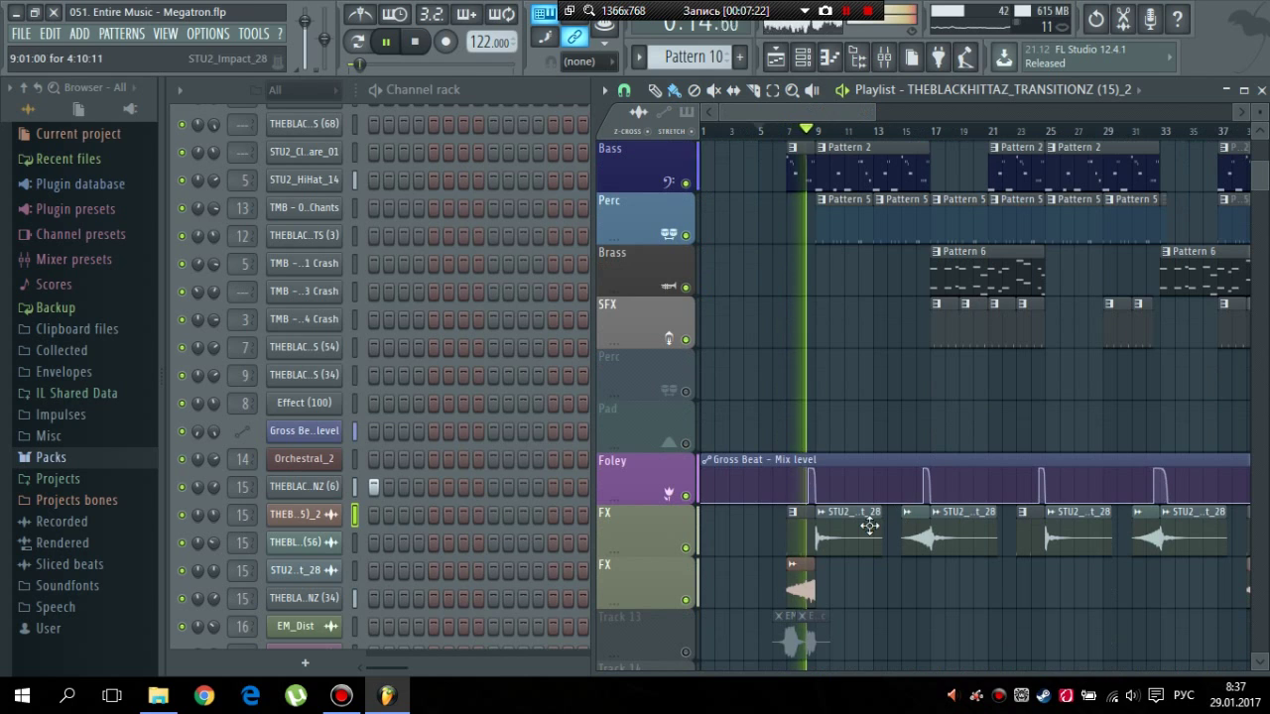
click(871, 524)
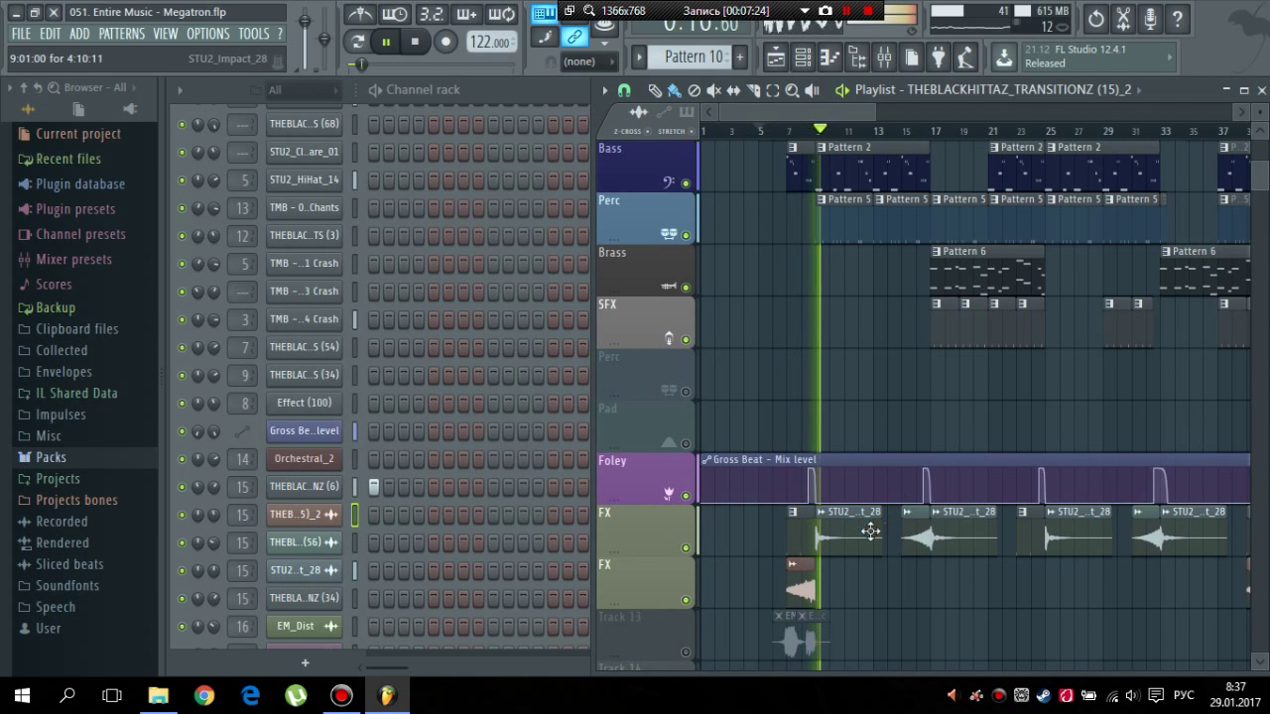
key(space)
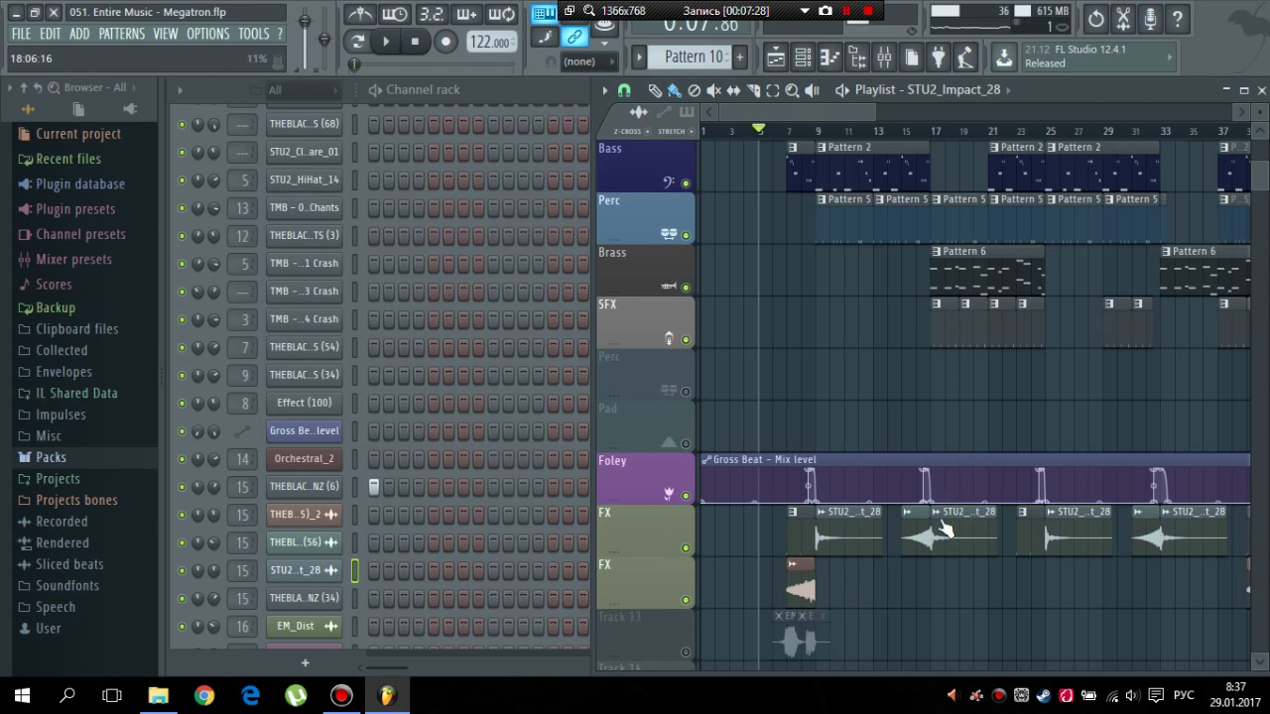
- Point out the STU2_Impact_28 and THEBLACKHITTAZ_TRANSITIONZ (56) channels in the channel rack, and return to the playlist
click(800, 585)
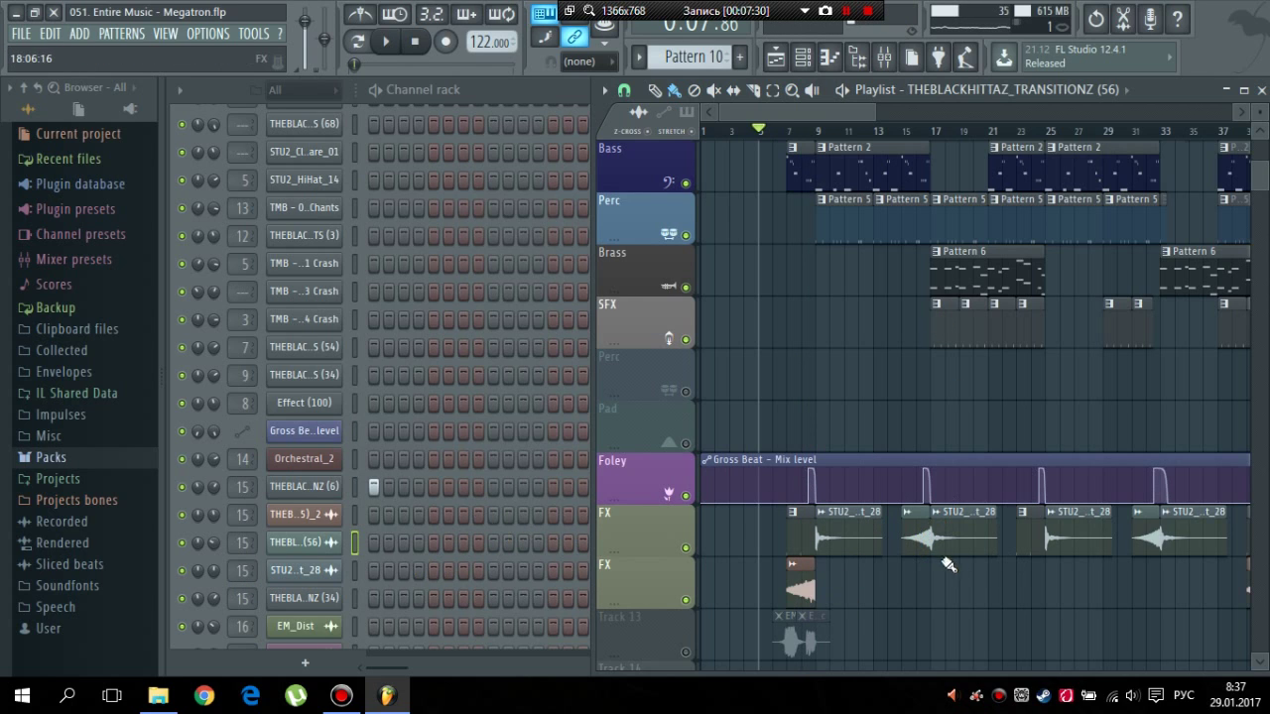
click(355, 570)
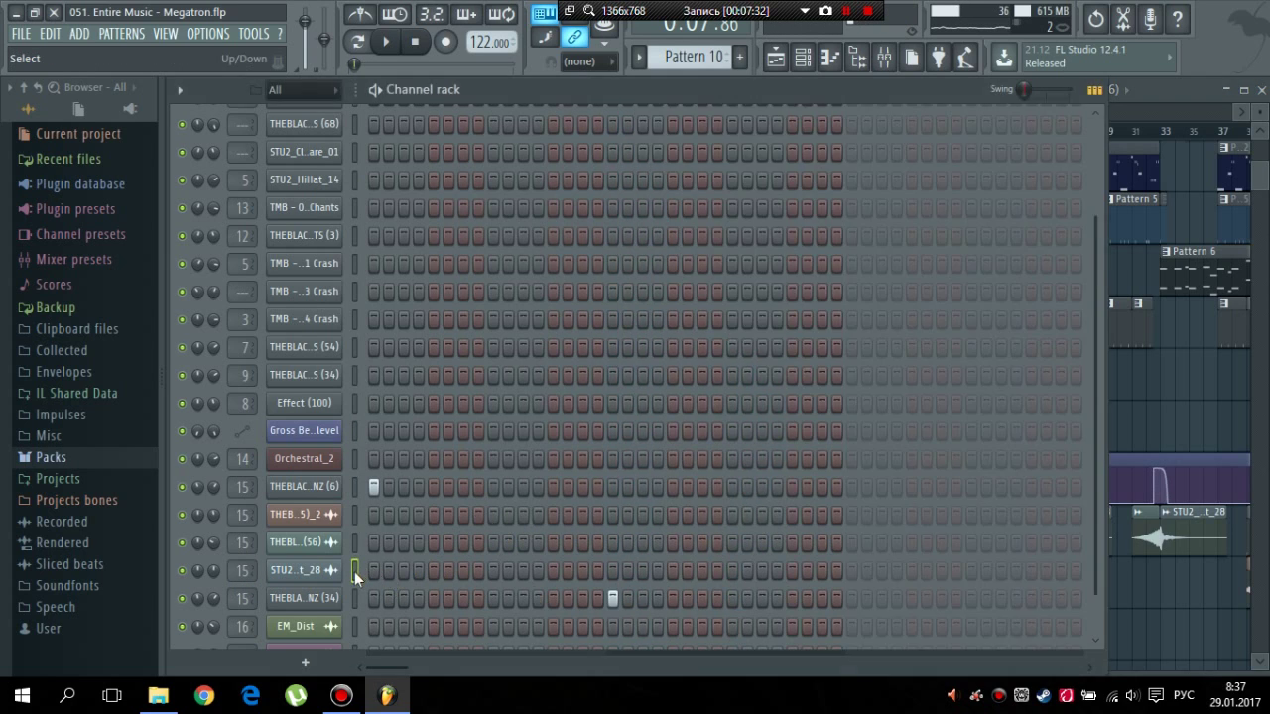
click(355, 542)
click(1114, 88)
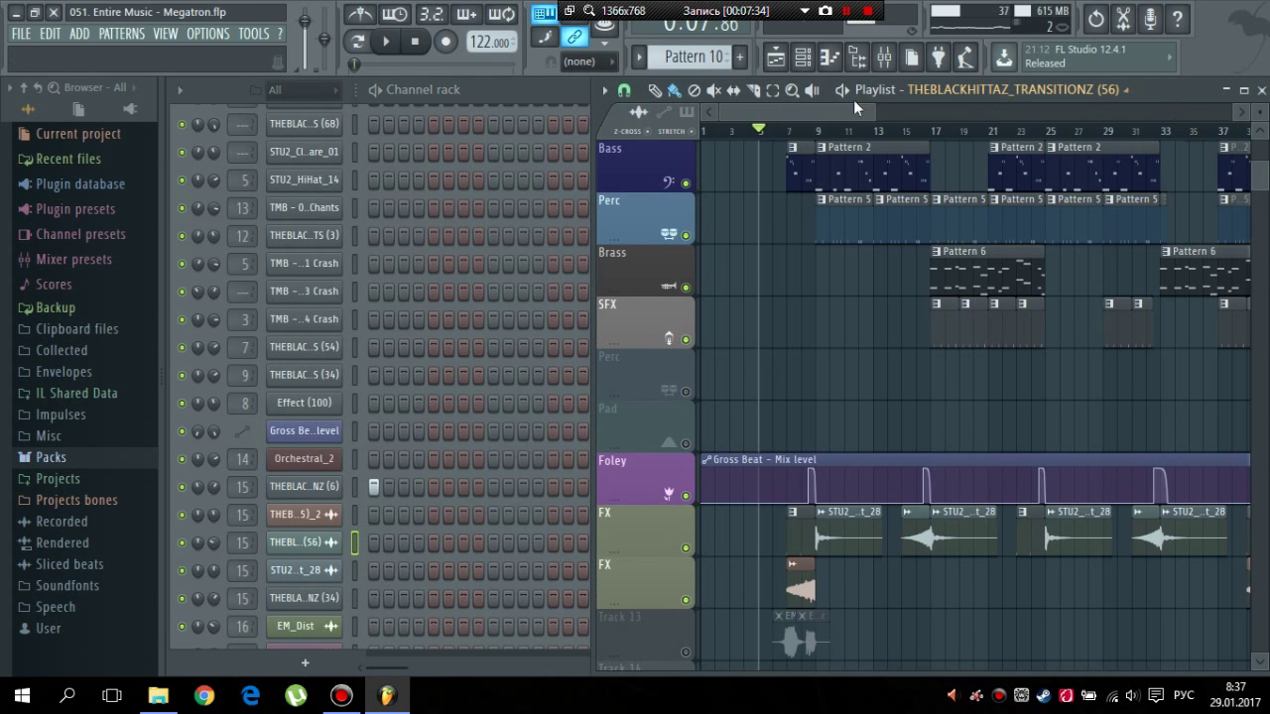
- Play the arrangement with both FX tracks in song mode from bar 36
scroll(882, 107, right, 2)
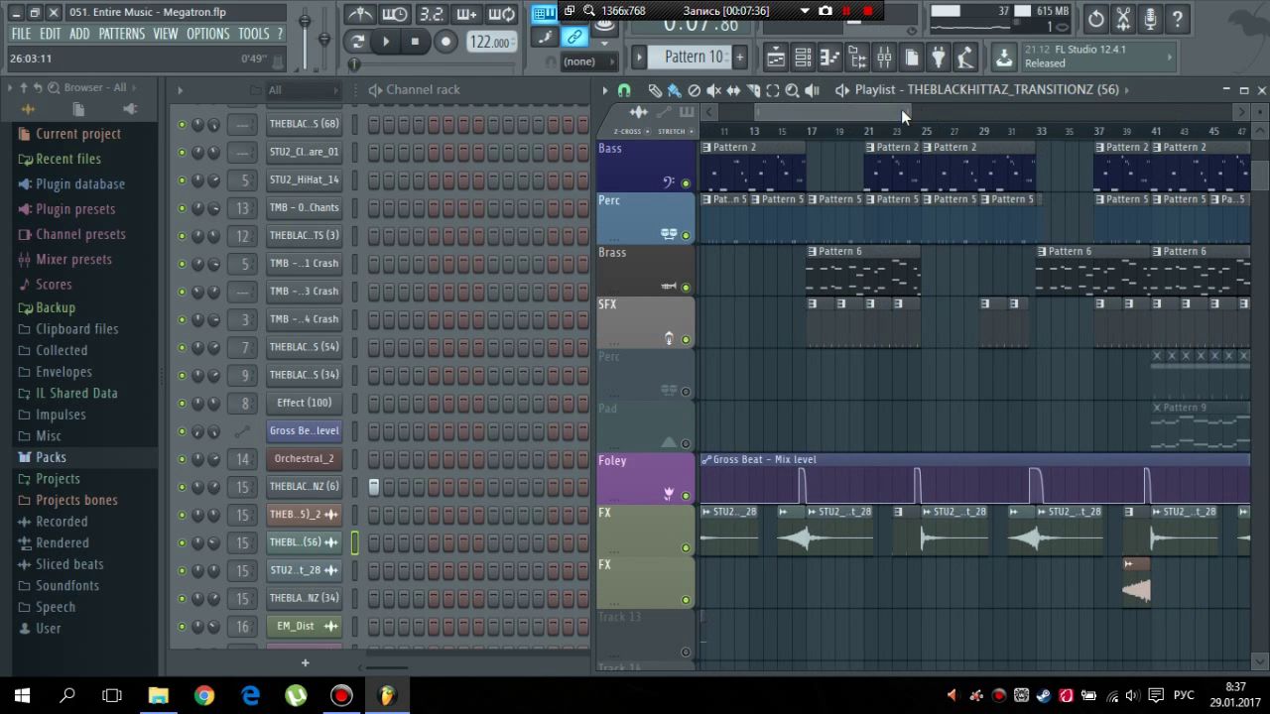
drag(904, 110, 1042, 110)
click(920, 132)
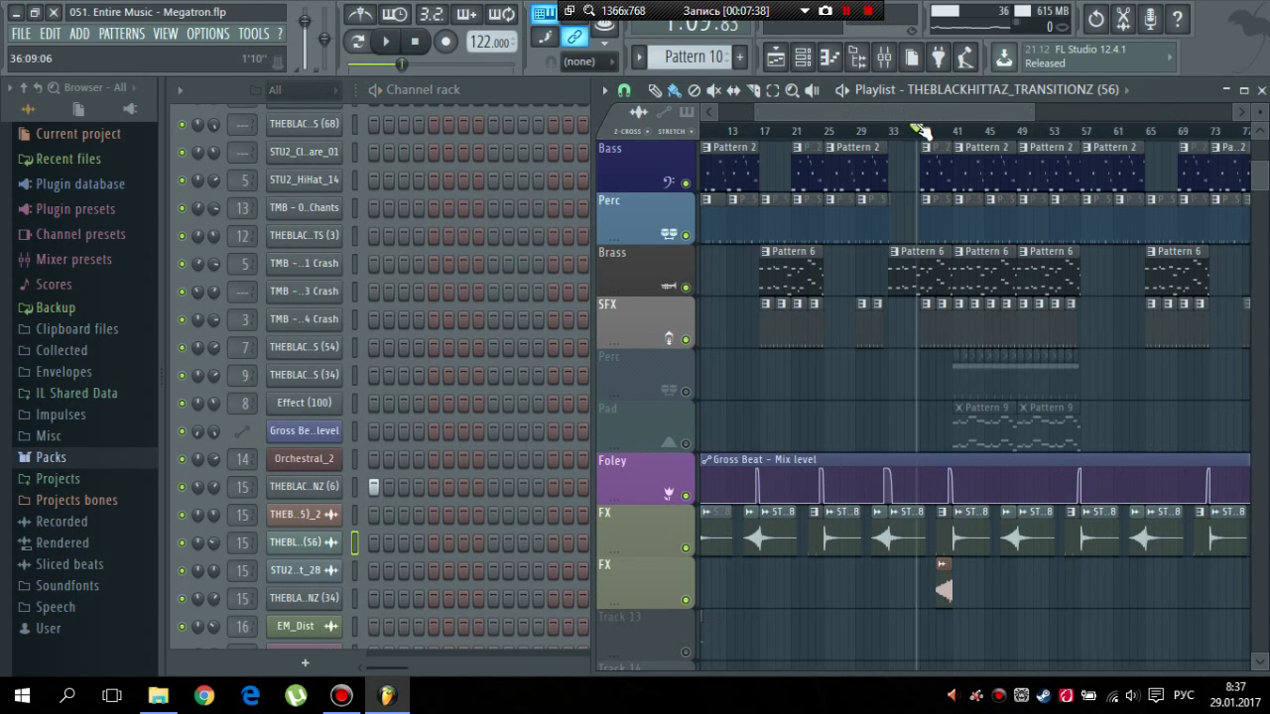
drag(764, 111, 892, 118)
key(space)
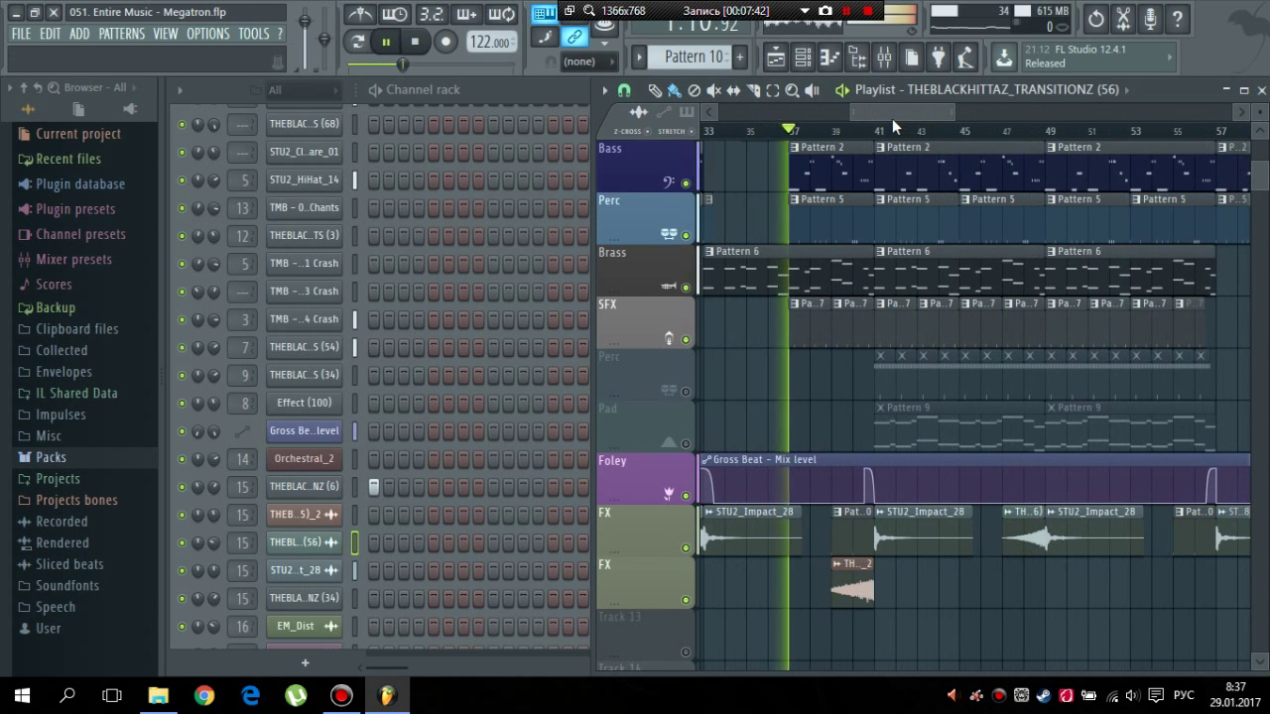
- Show the playlist tracks during playback, stop the arrangement, and set the song position to bar 41
scroll(1140, 266, up, 3)
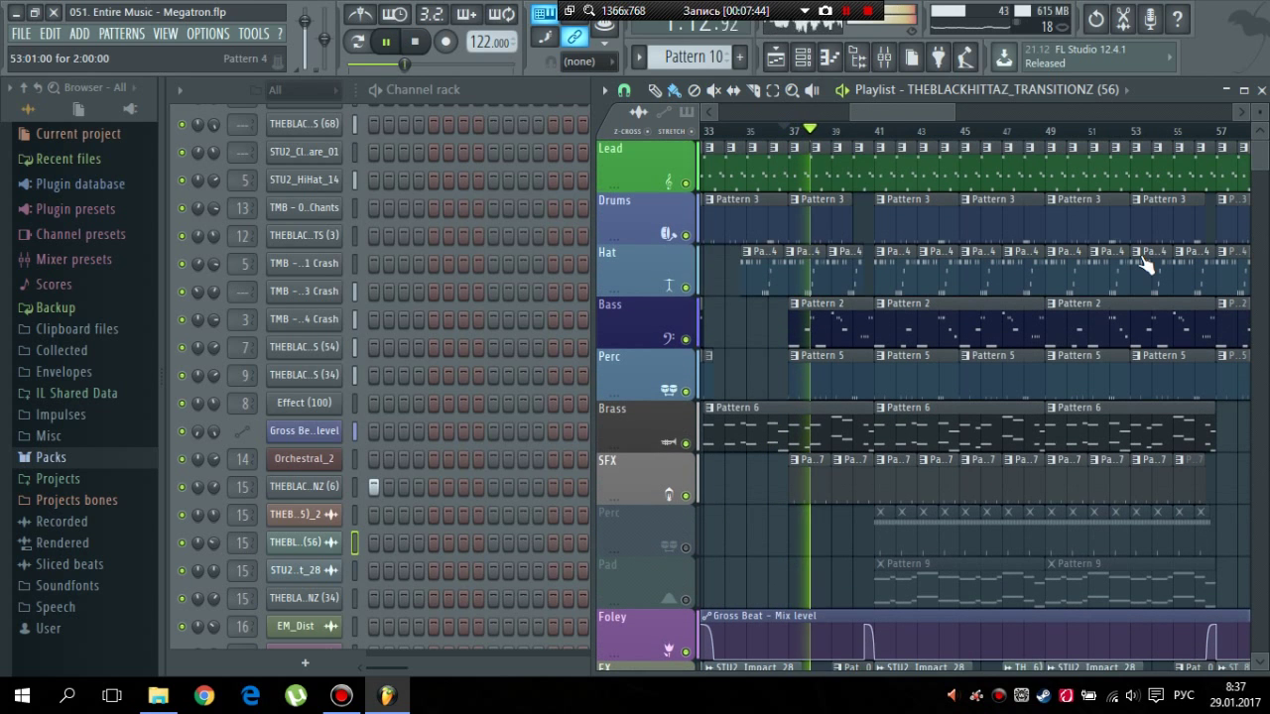
scroll(901, 267, down, 2)
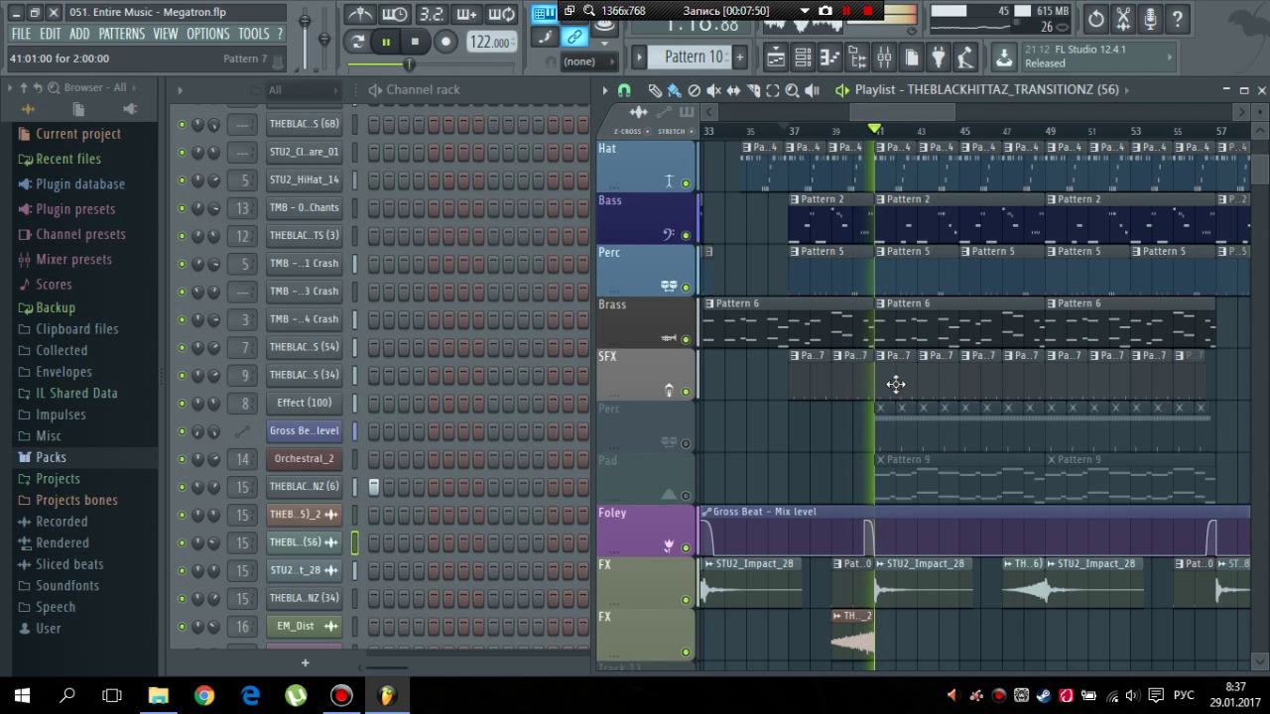
key(space)
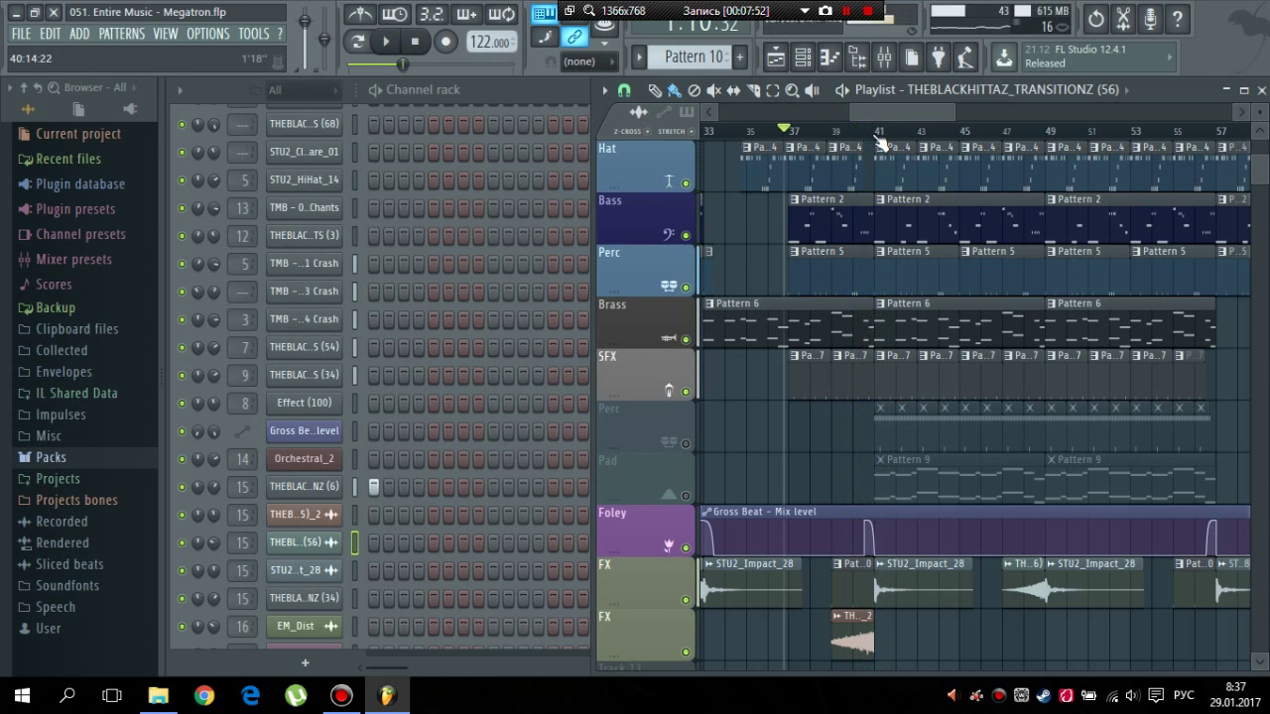
click(876, 133)
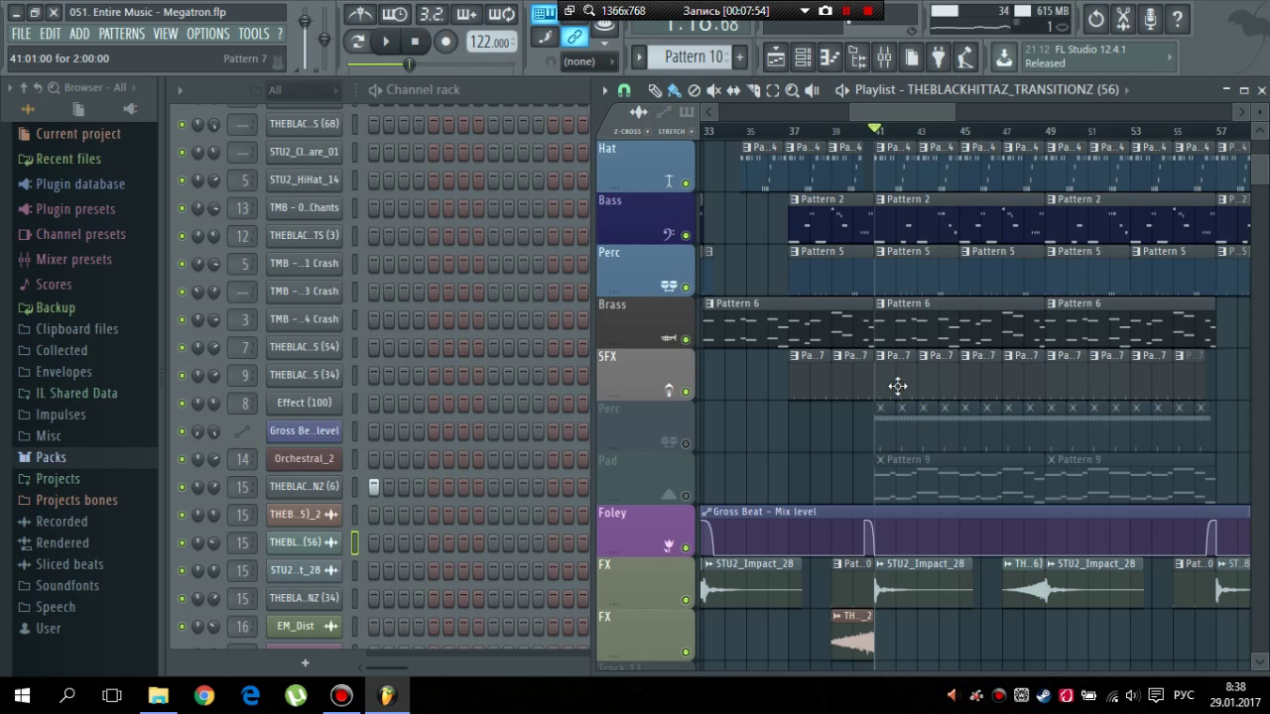
- Pick the Pattern 8 clip on the muted Perc track and play the pattern in the channel rack
click(883, 417)
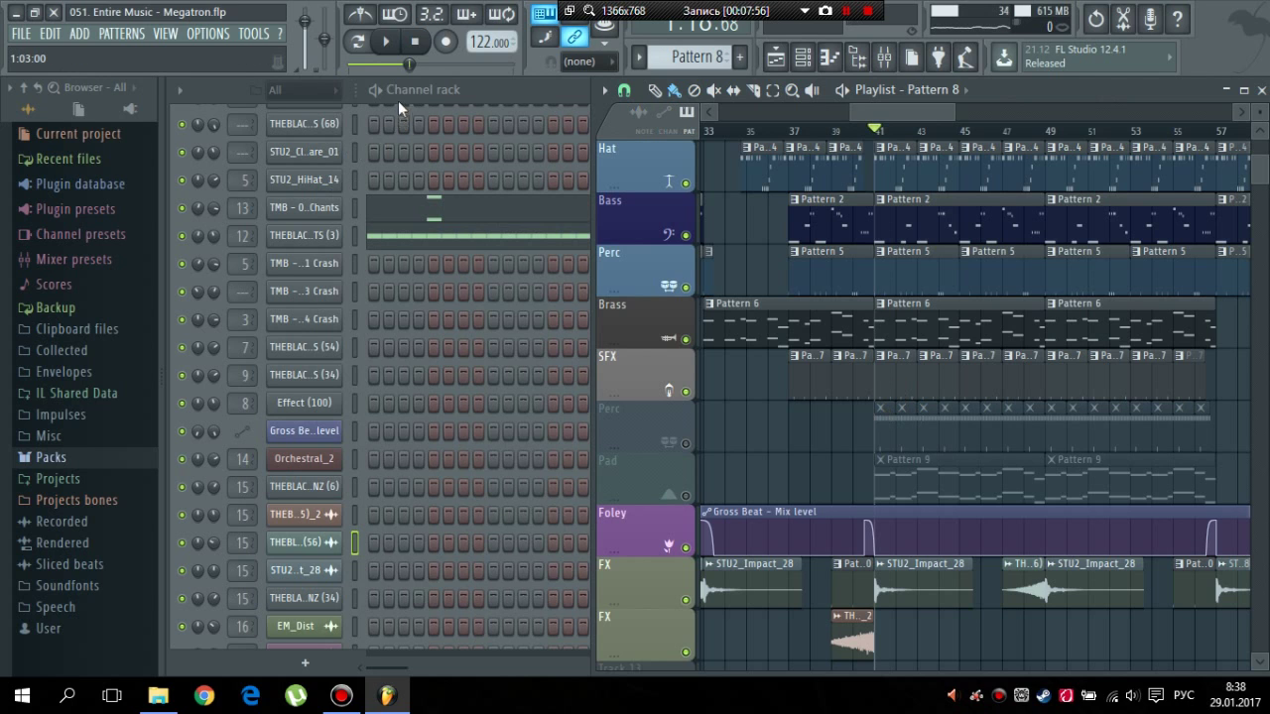
click(515, 89)
key(space)
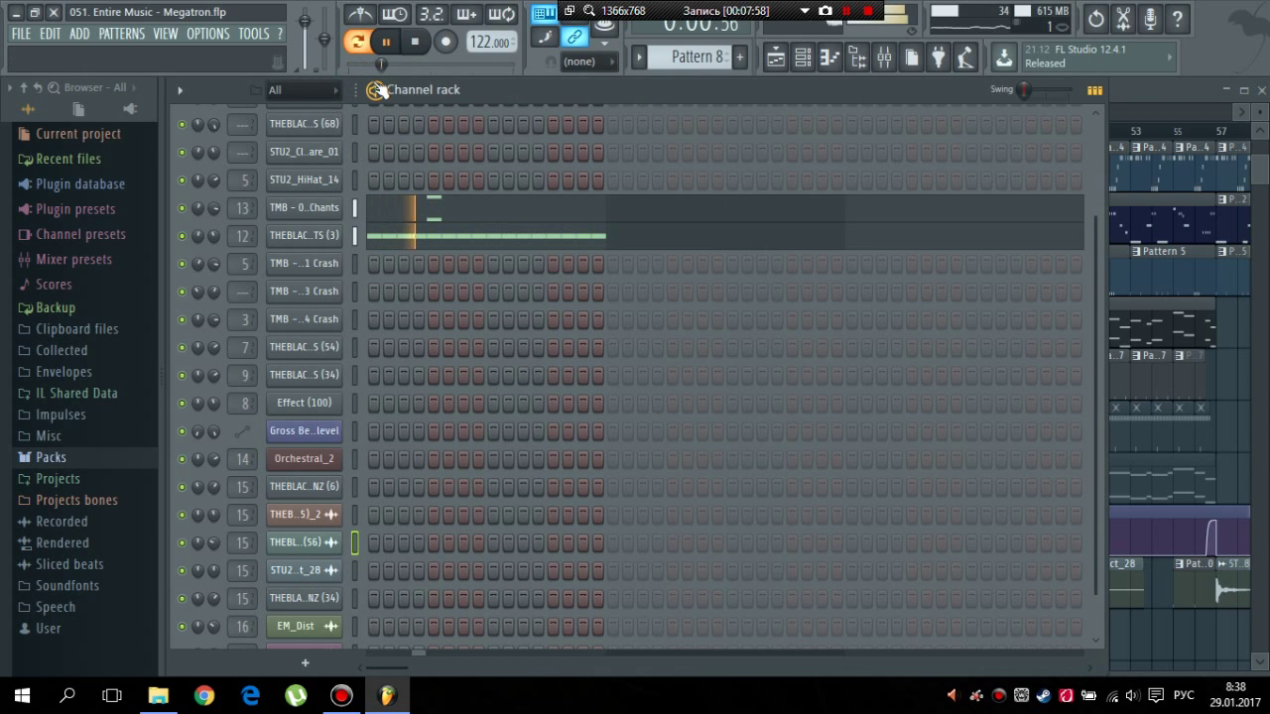
key(space)
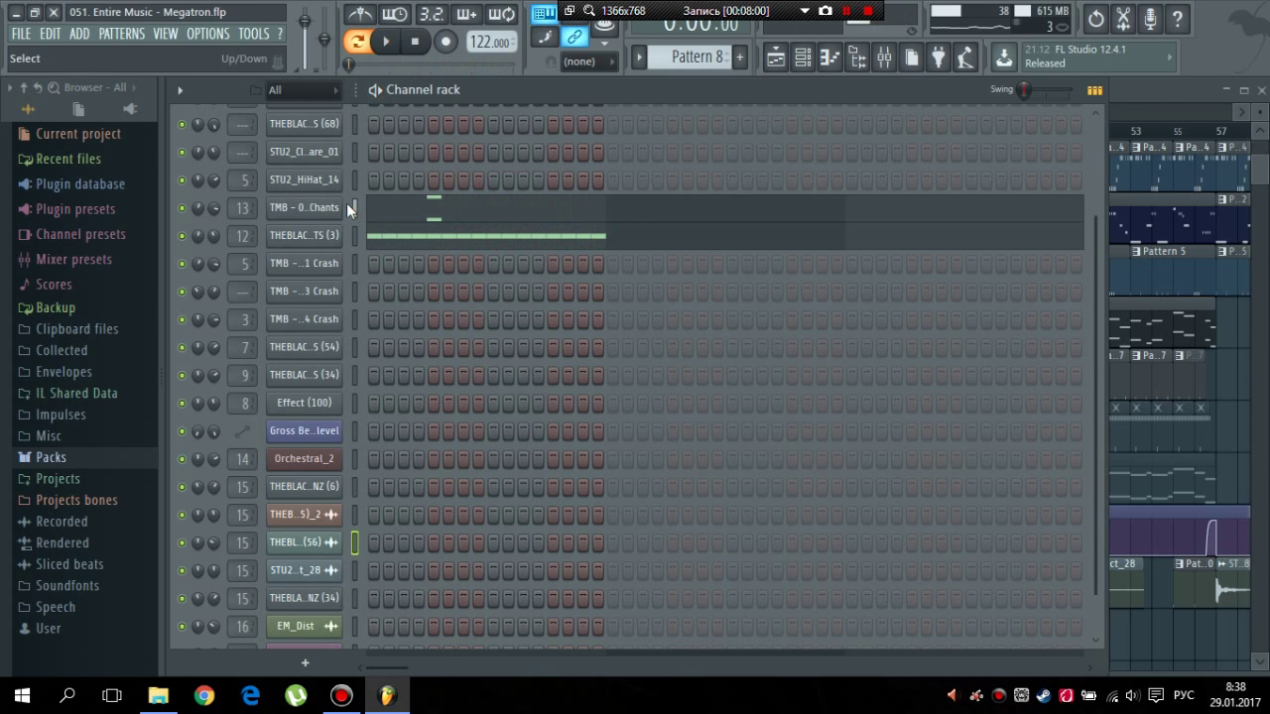
- Select the TMB Chants channel, replay Pattern 8, and return to the playlist
click(353, 205)
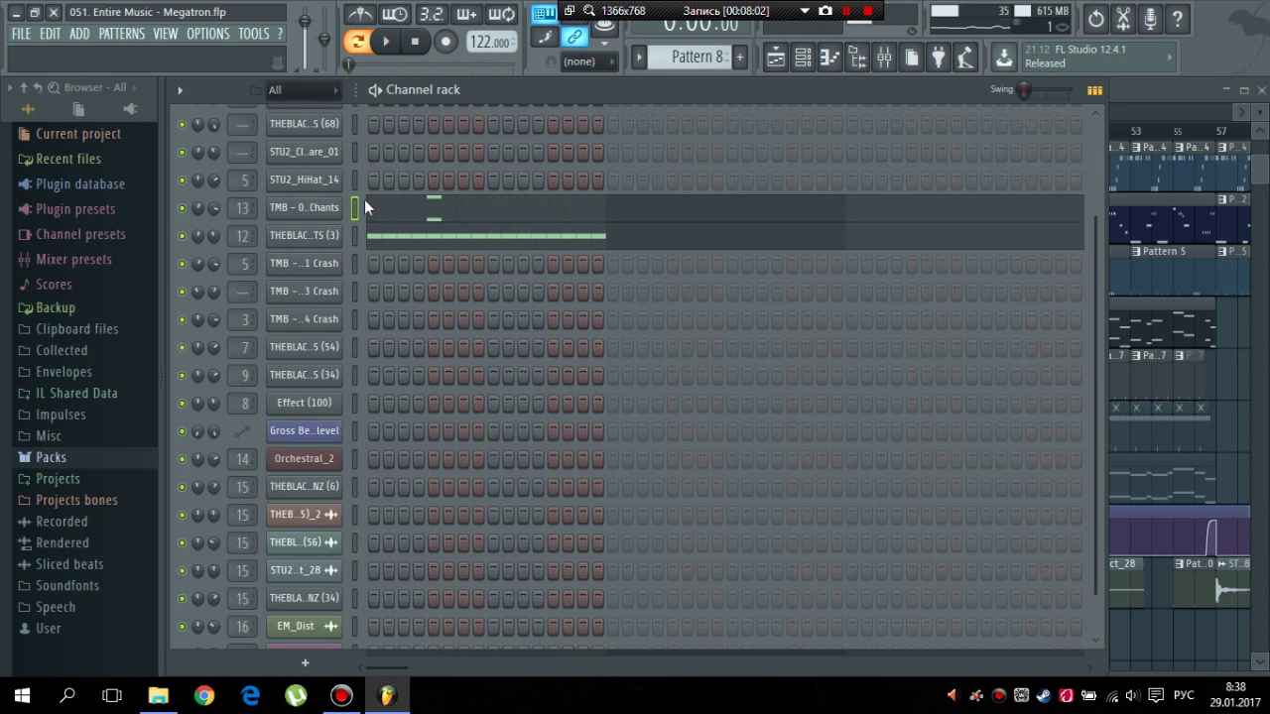
key(space)
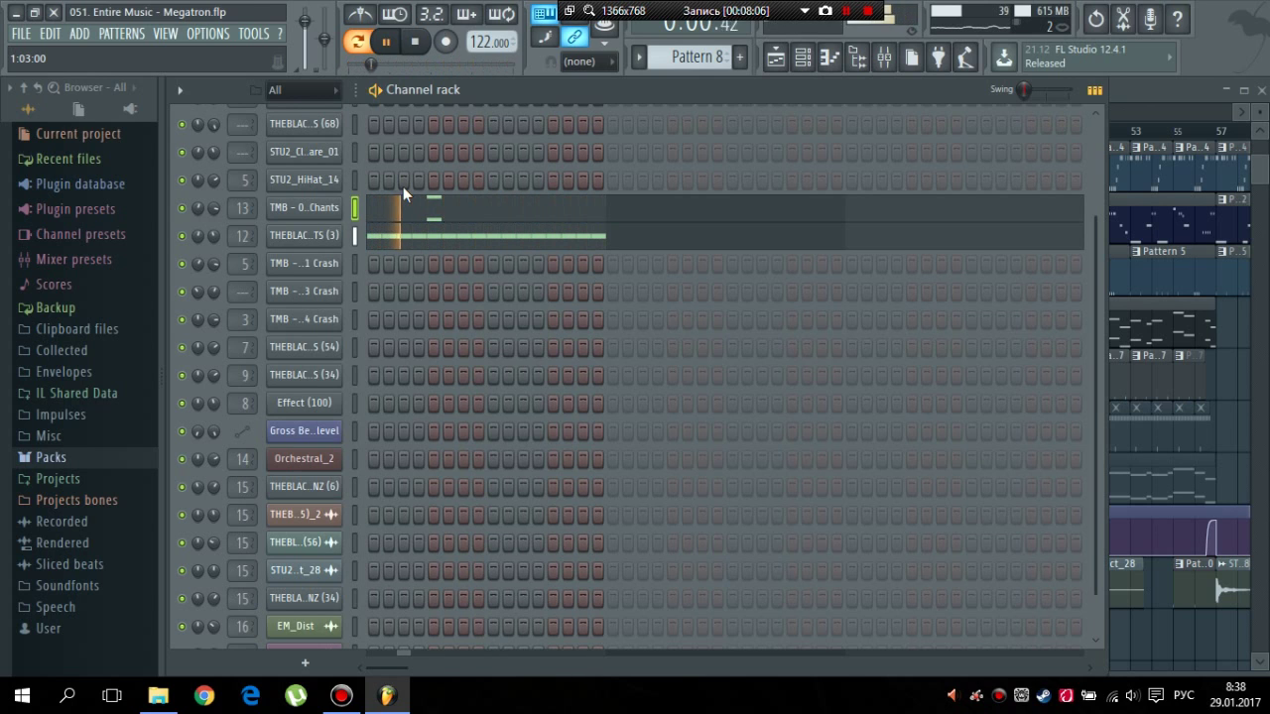
key(space)
click(1131, 87)
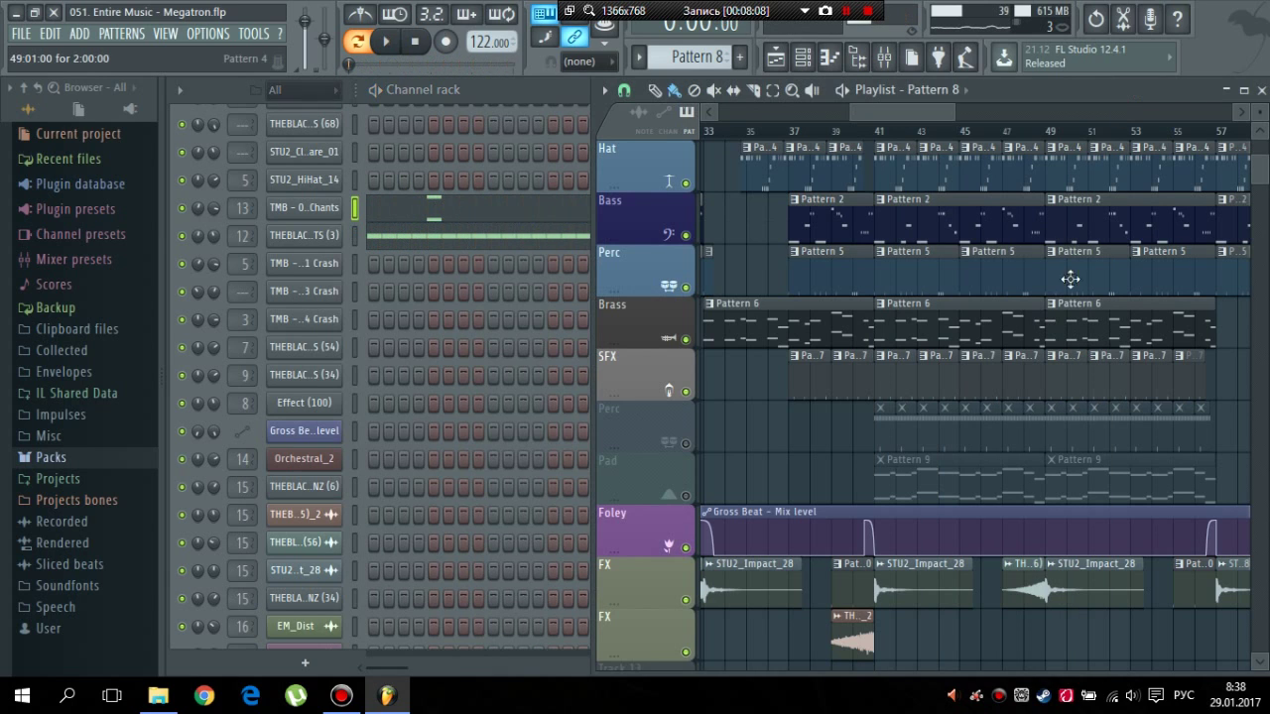
- Play Pattern 9 from the muted Pad track and inspect the instrument list of its Orchestral_2 channel
click(918, 471)
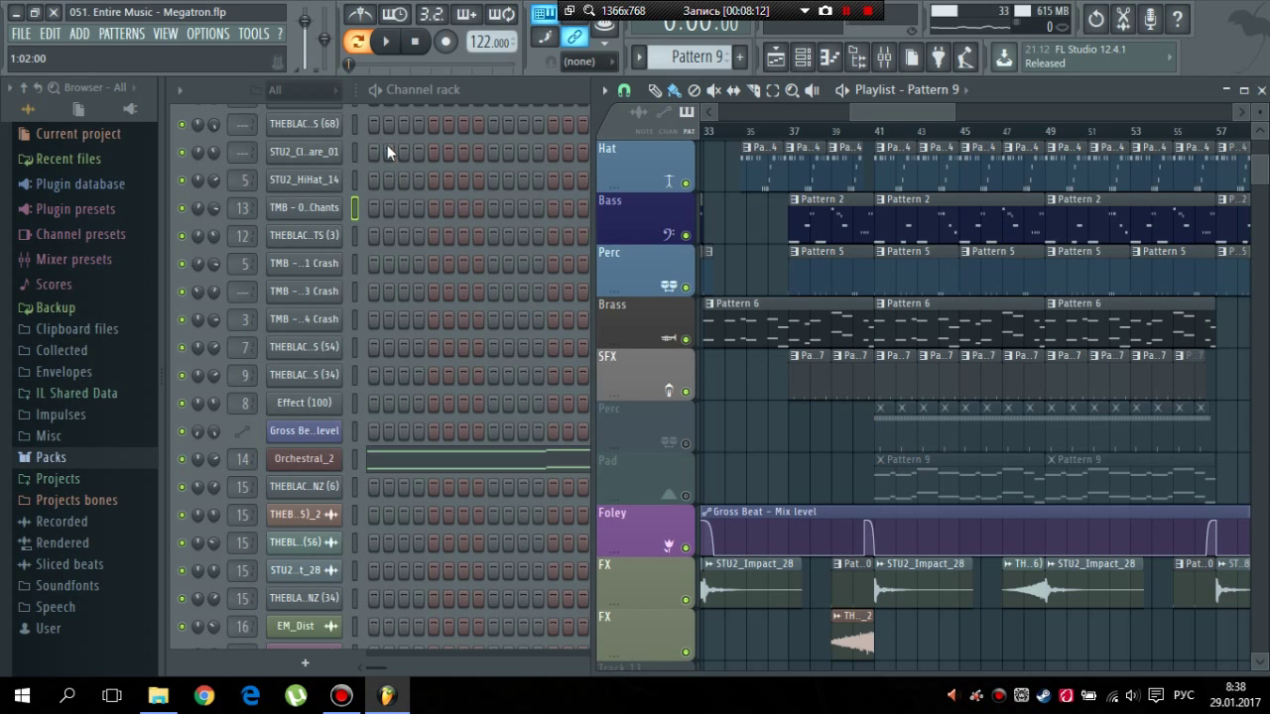
click(376, 91)
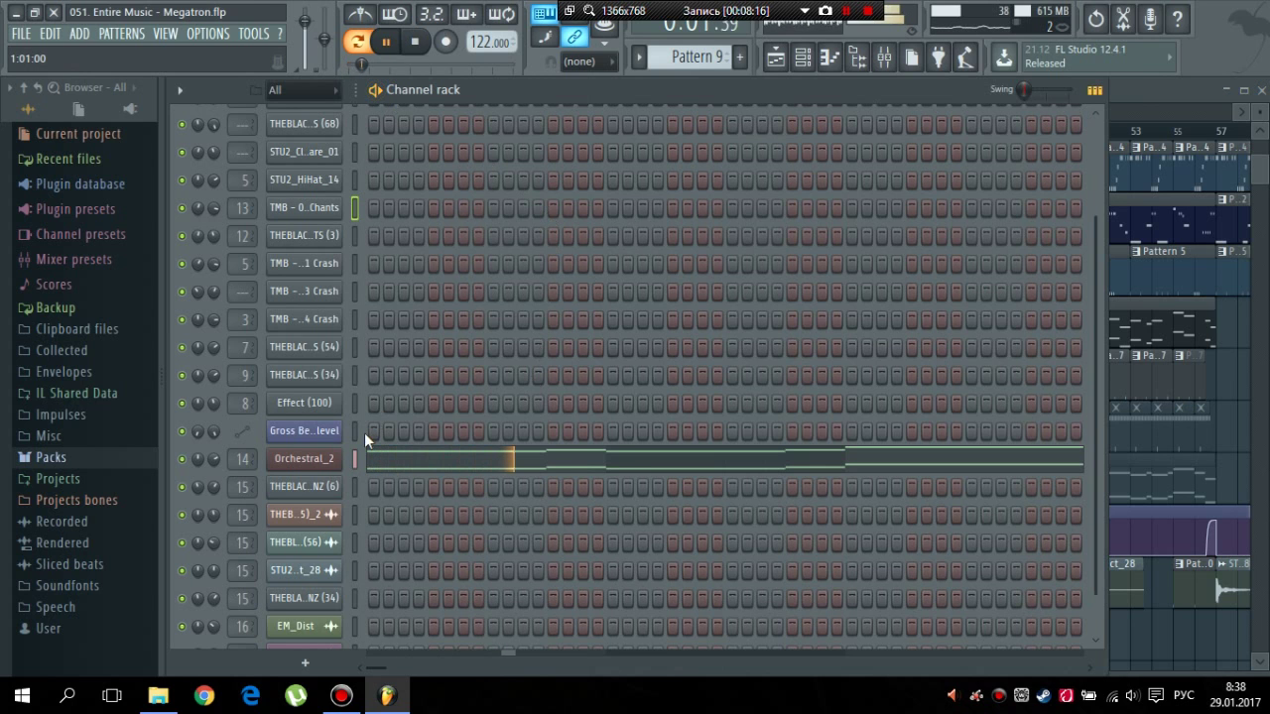
click(303, 459)
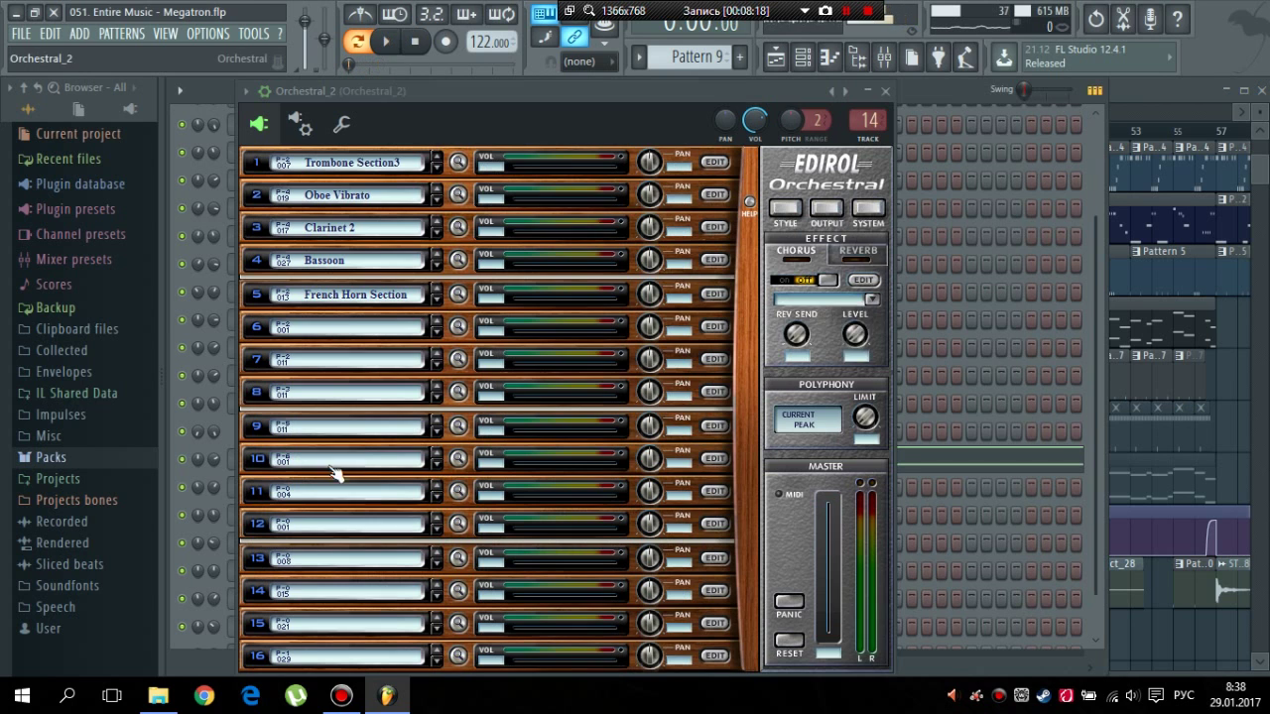
key(space)
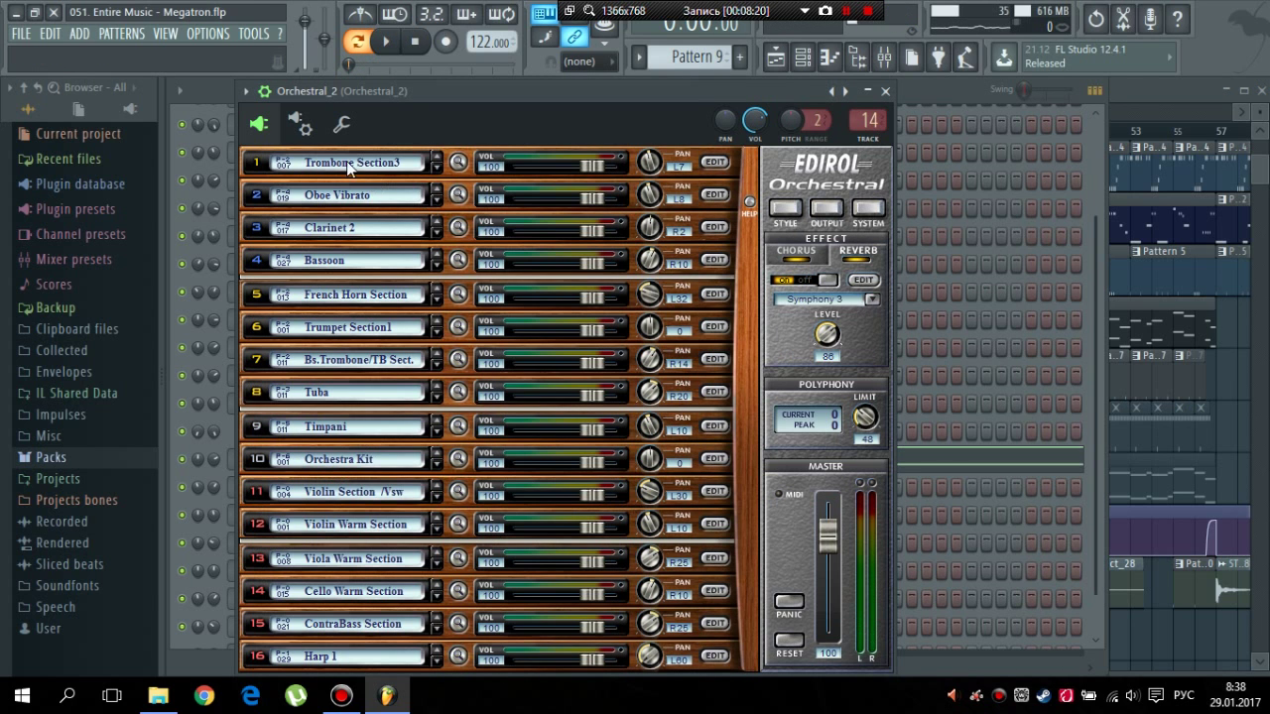
click(885, 91)
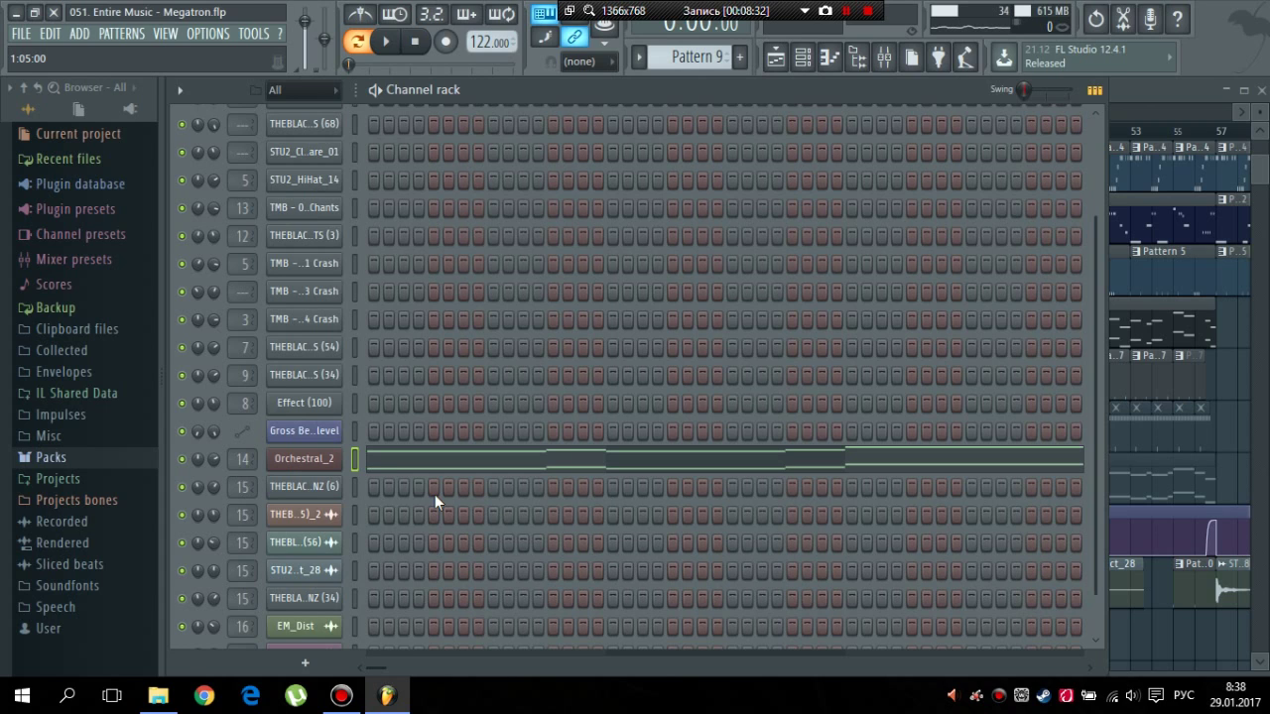
- Replay Pattern 9 in the channel rack and bring the playlist back to the front
key(space)
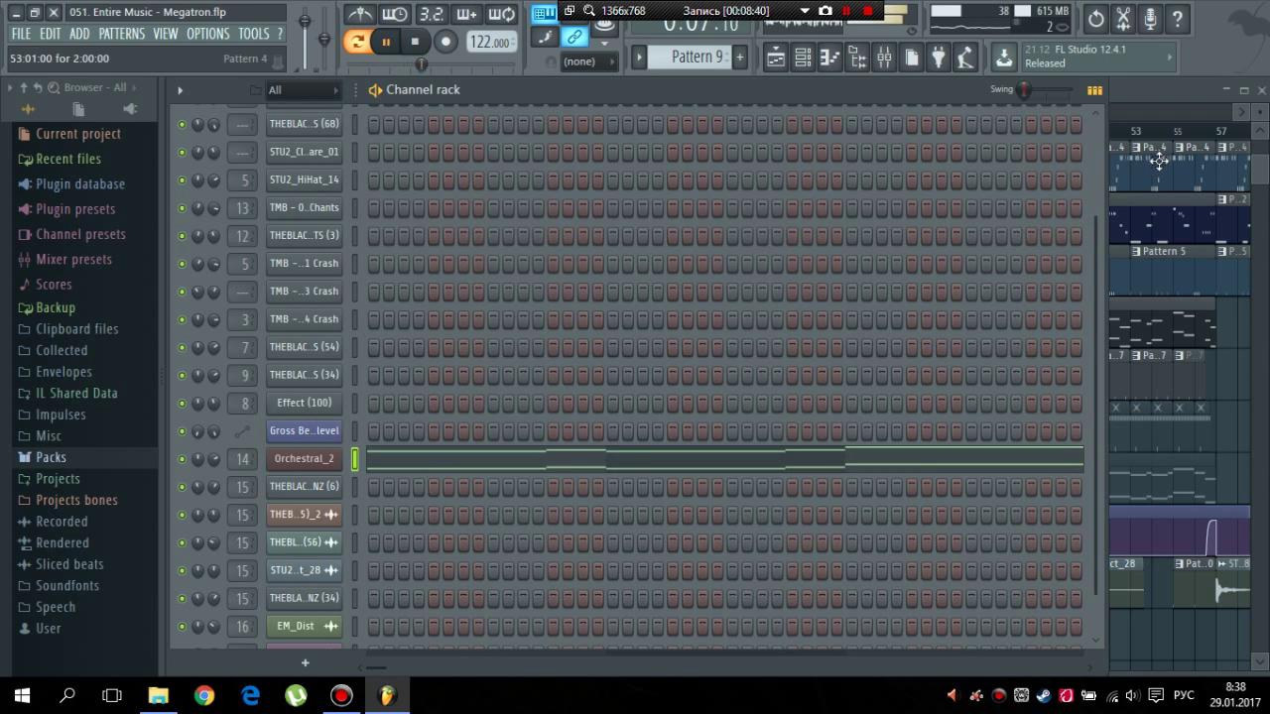
click(1122, 84)
drag(939, 110, 953, 117)
key(space)
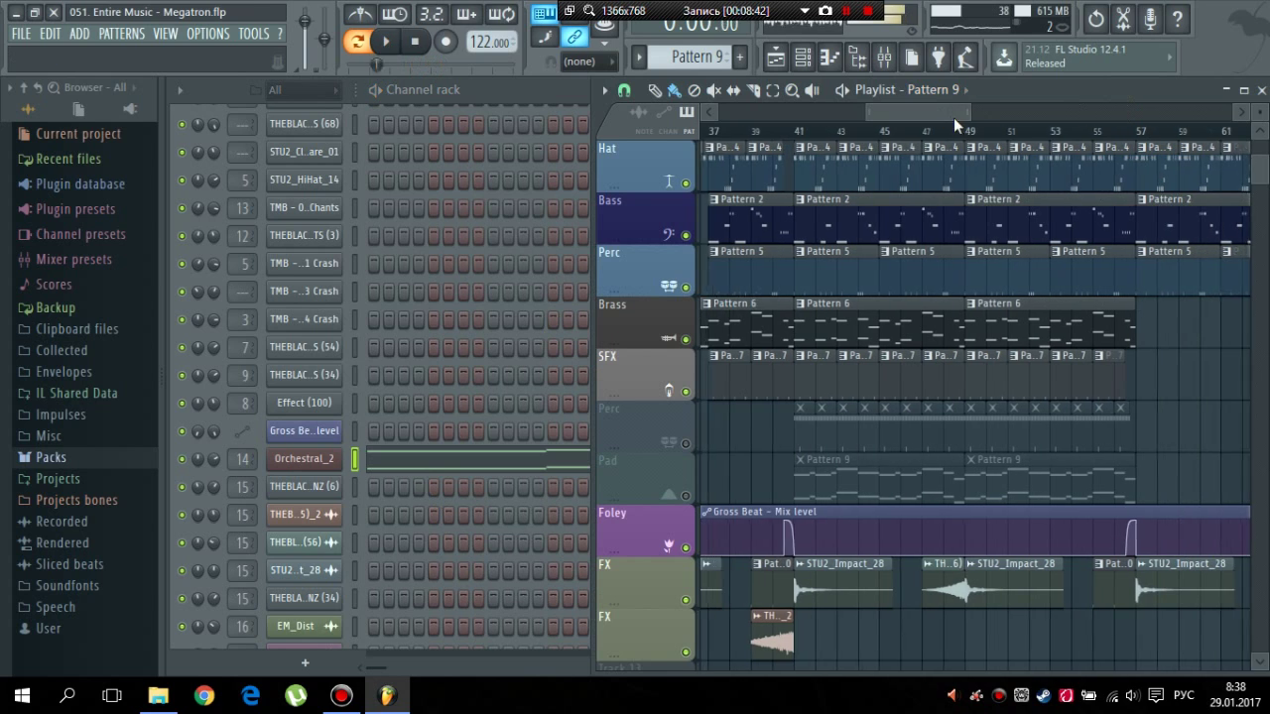
- Unmute the second Perc track and the Pad track, and play the arrangement from about bar 39
click(685, 444)
click(685, 495)
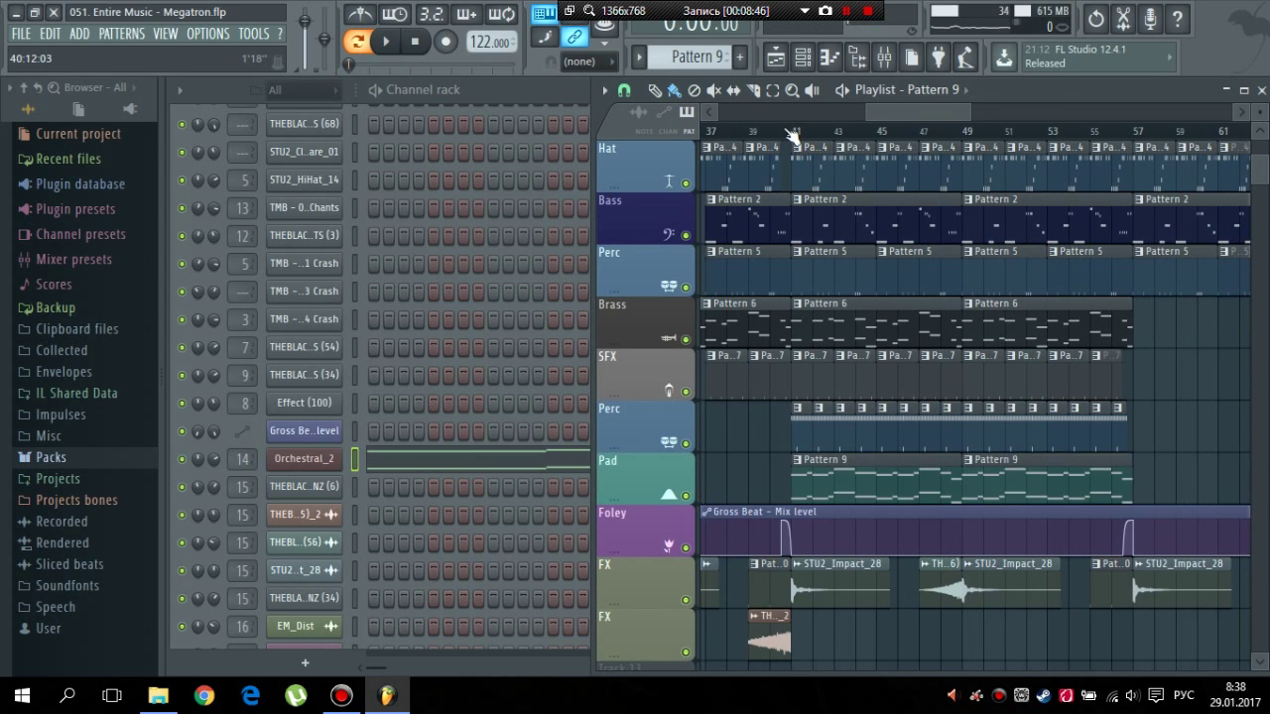
click(777, 136)
click(747, 134)
key(space)
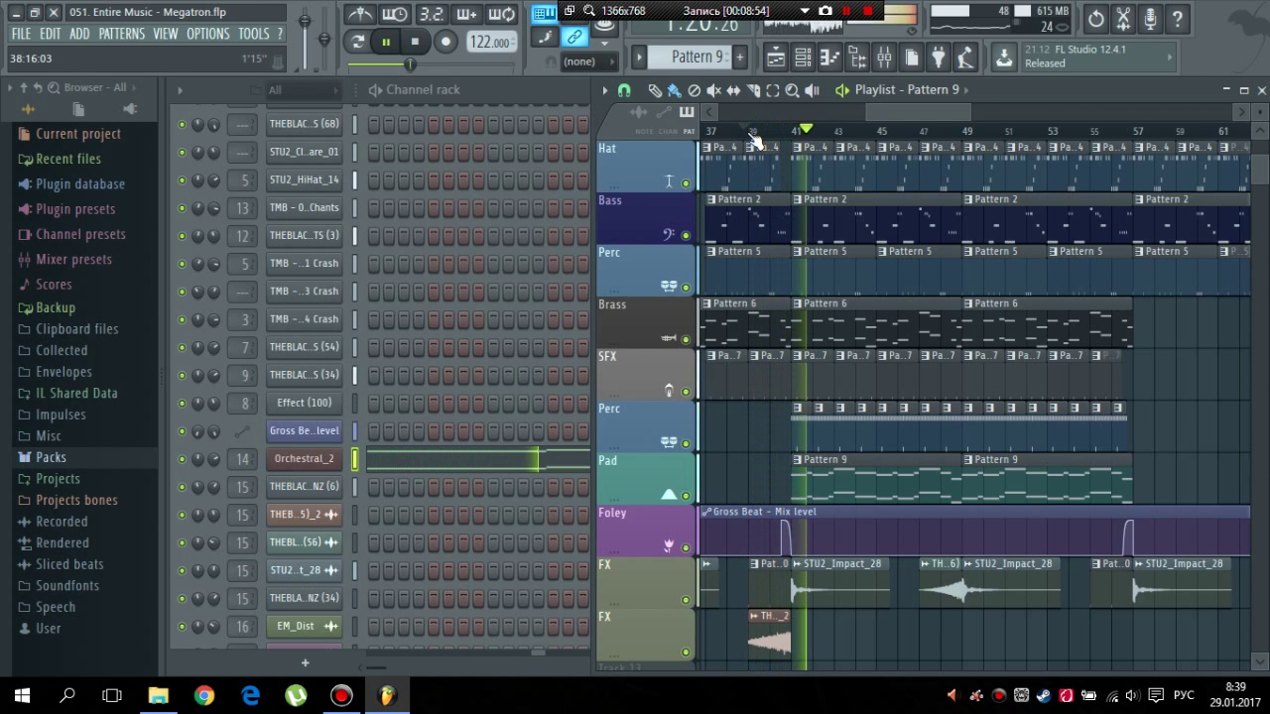
- Bring up the system speaker volume, follow all unmuted tracks during playback past bar 49, and stop playback
click(1130, 695)
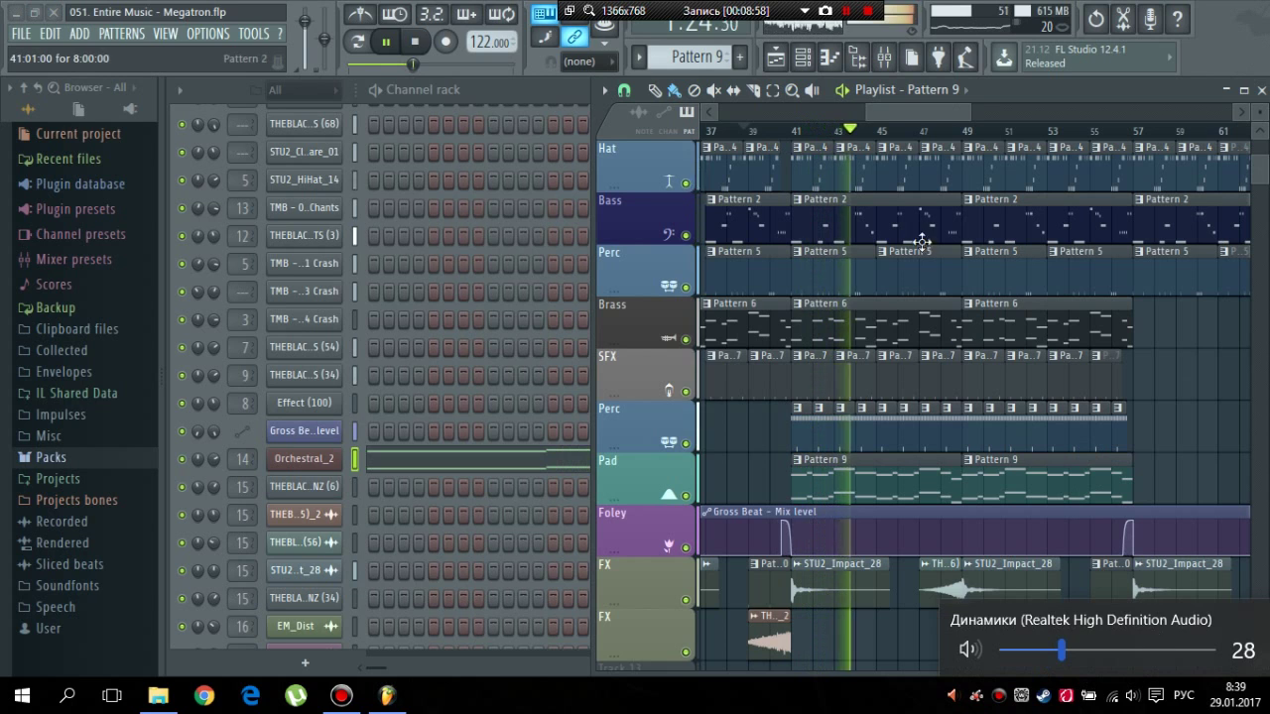
scroll(1156, 636, up, 1)
click(913, 109)
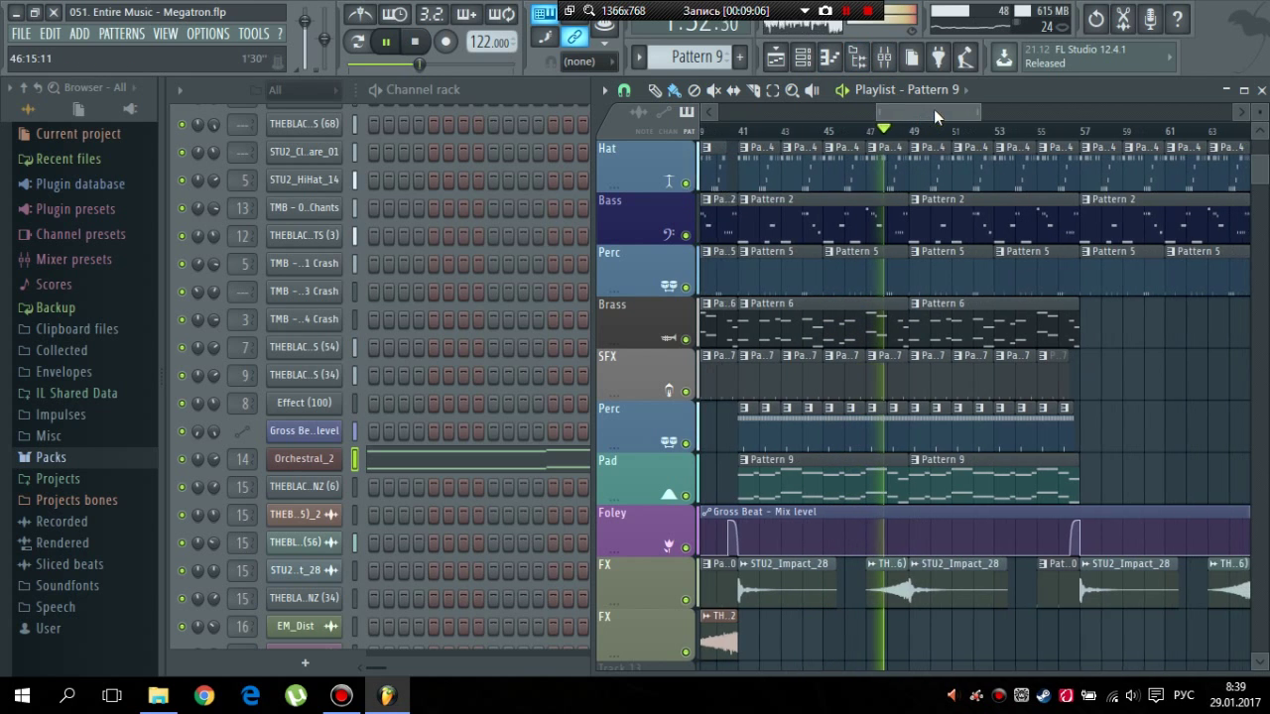
scroll(1063, 296, up, 2)
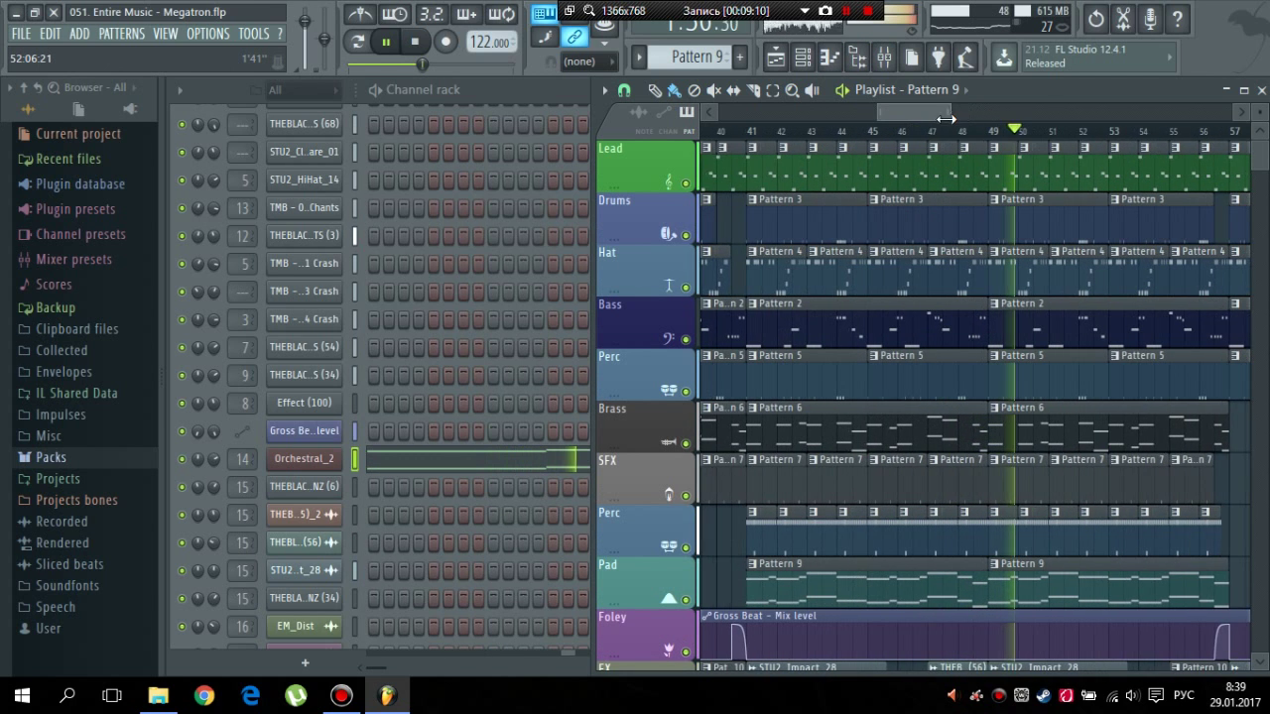
drag(924, 118, 955, 110)
scroll(1109, 349, down, 1)
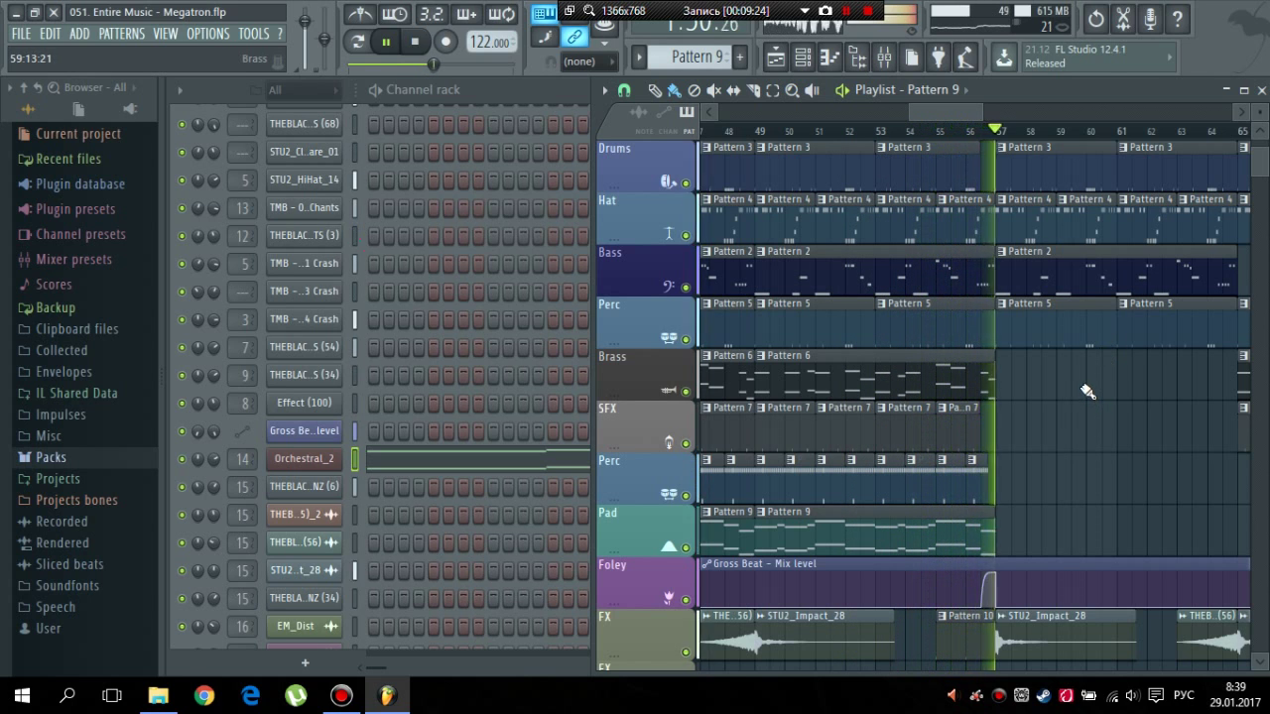
key(space)
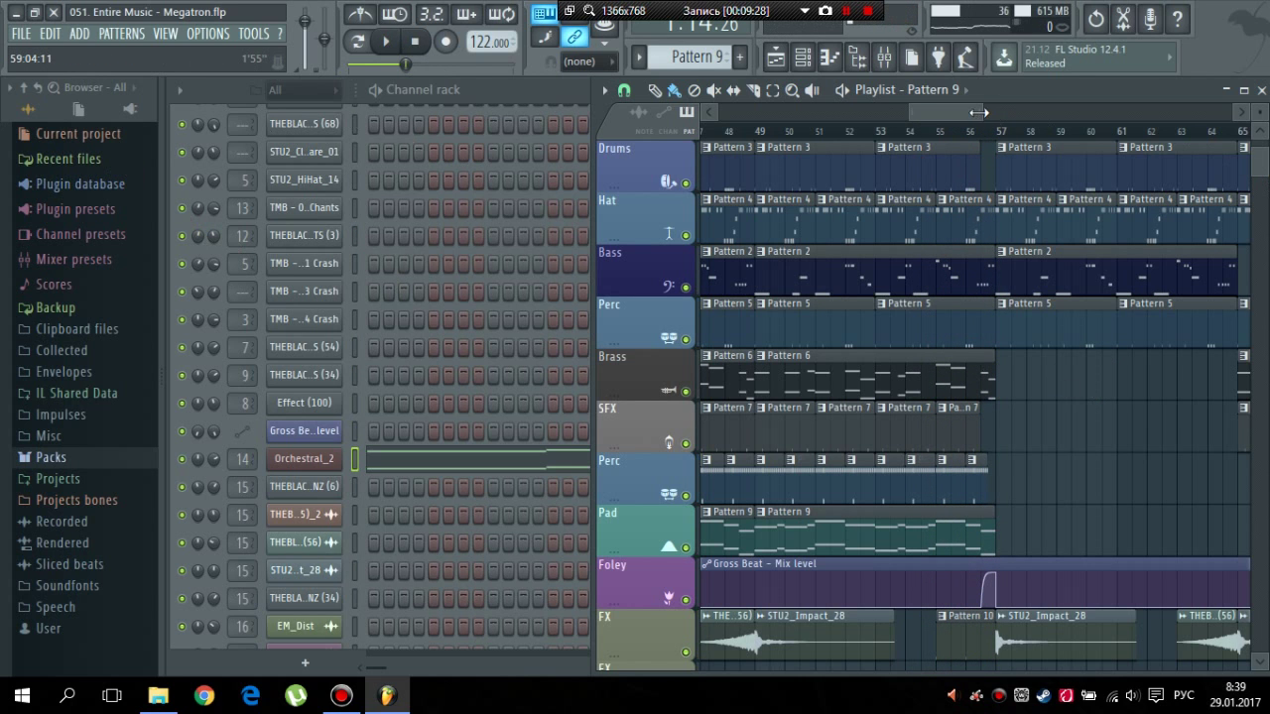
- Show the arrangement overview from bar 1 to bar 69, starting with the Lead track
scroll(1002, 132, left, 10)
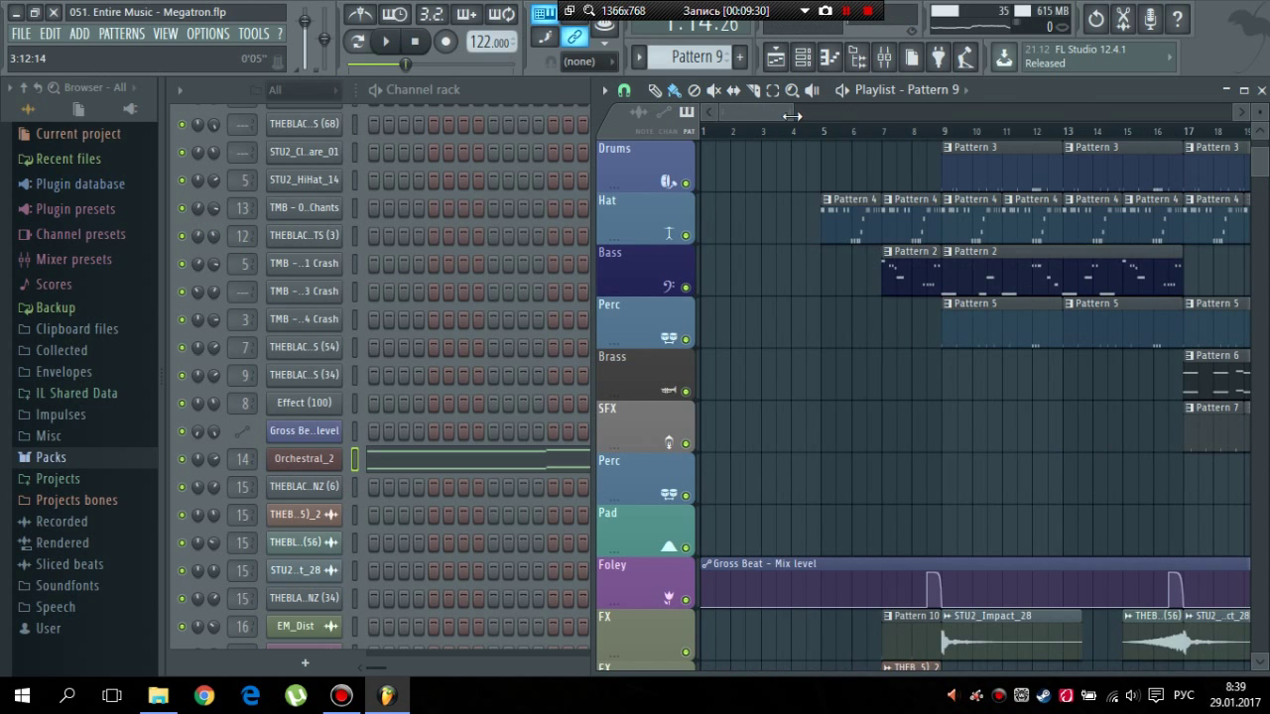
drag(791, 116, 923, 132)
scroll(941, 121, up, 1)
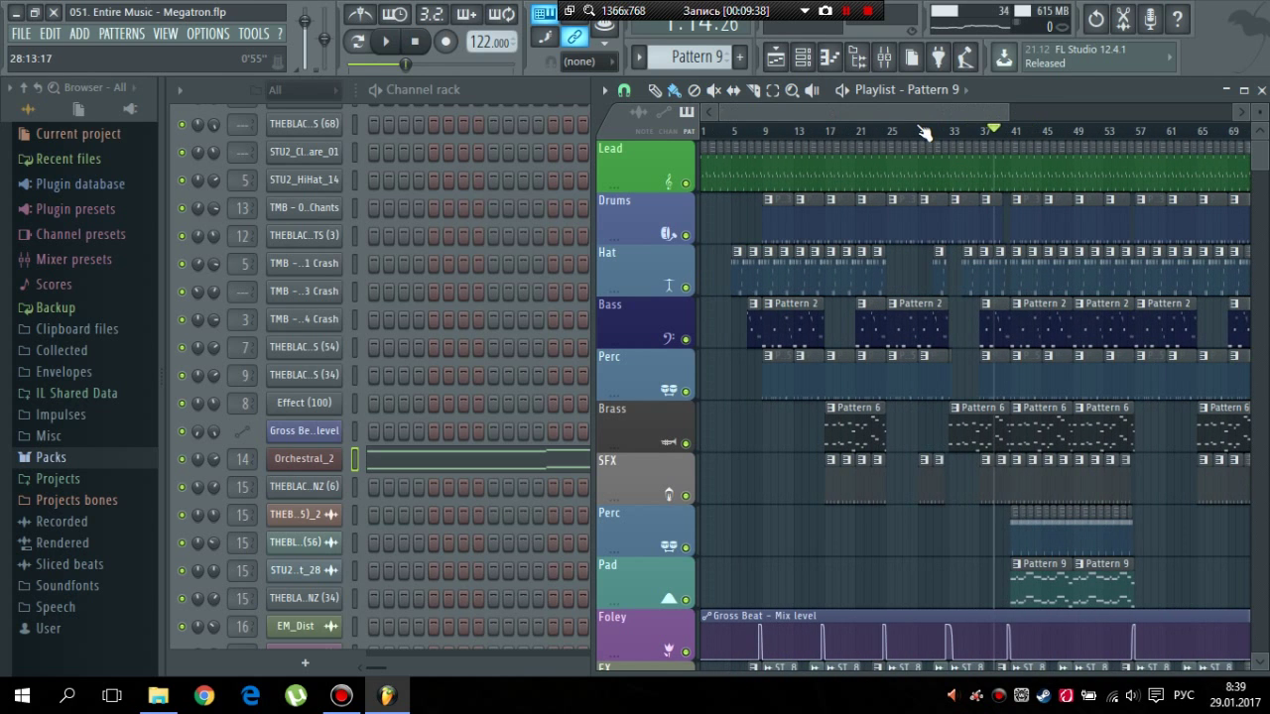